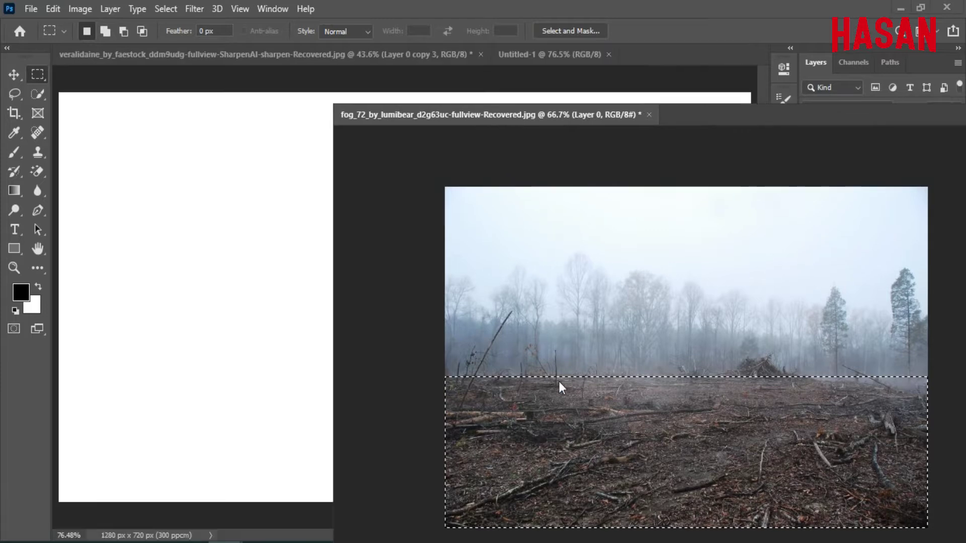
Step: Copy the selected ground area of the fog image into the Untitled-1 document and minimize the source image
key("v")
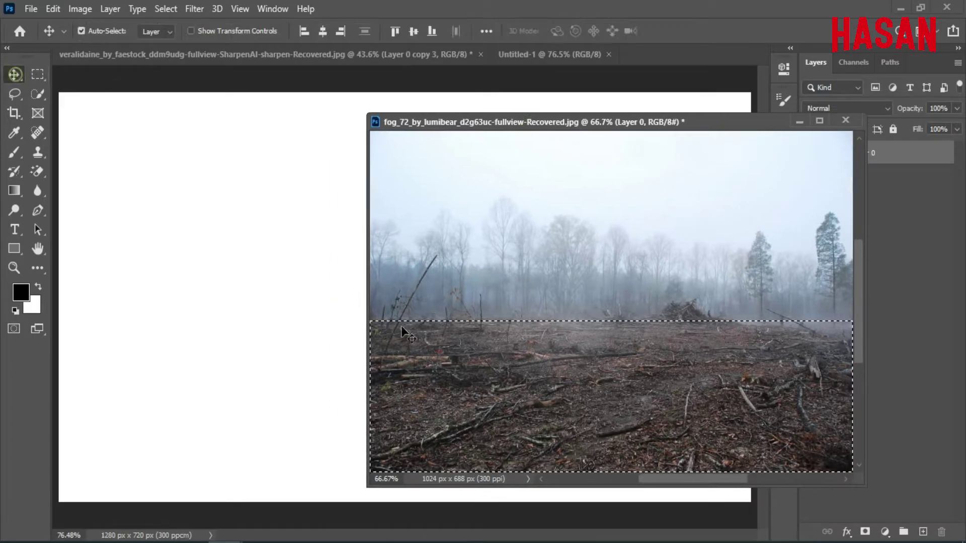
left_click_drag(470, 362, 261, 319)
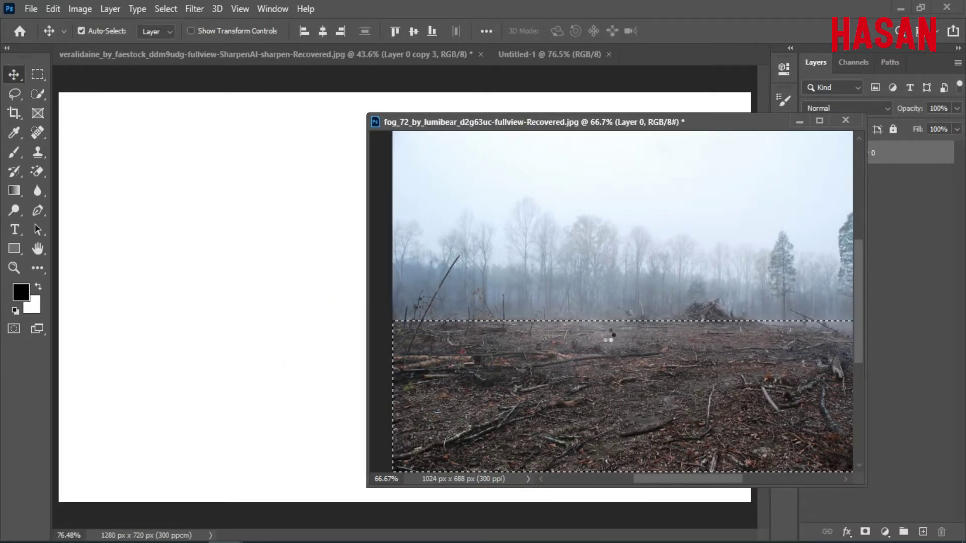
left_click(800, 122)
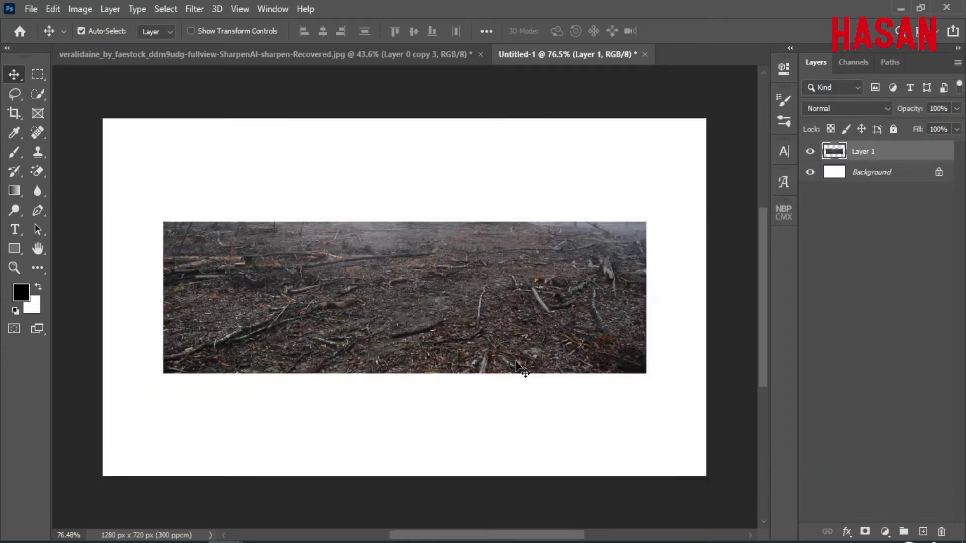
key("ctrl+minus")
key("ctrl+minus")
key("ctrl+0")
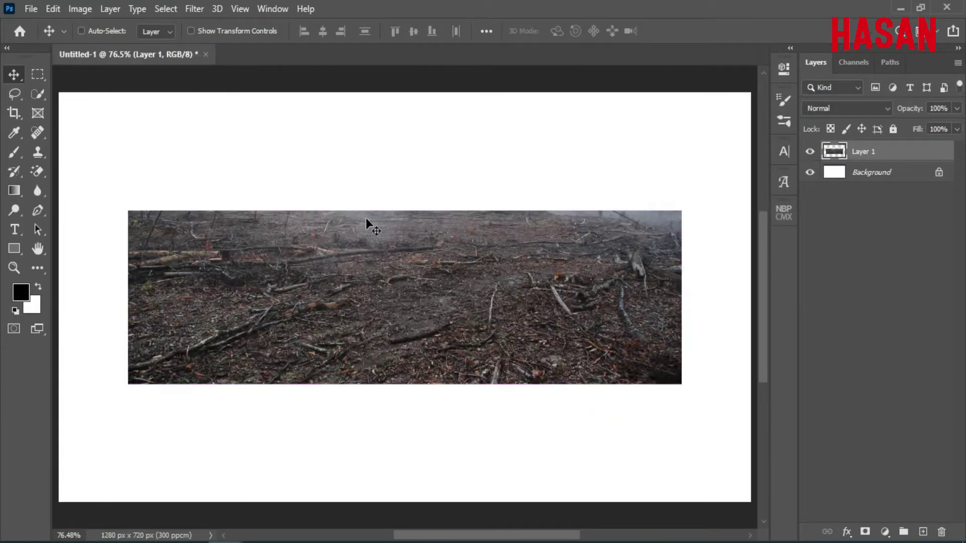
Step: Convert the ground layer to a smart object and scale it to 130.87%, centred horizontally across the canvas's lower part
right_click(883, 153)
left_click(738, 147)
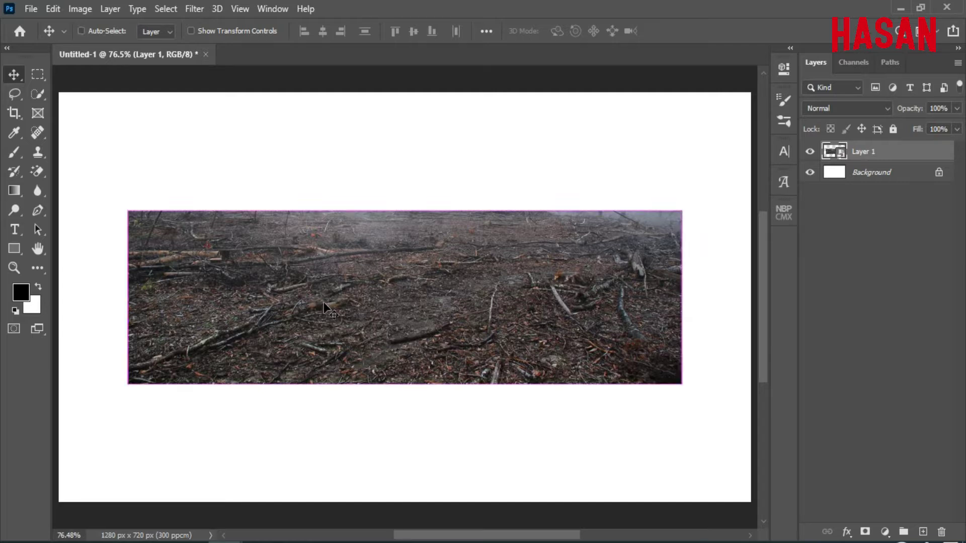
key("ctrl+t")
left_click_drag(418, 324, 412, 392)
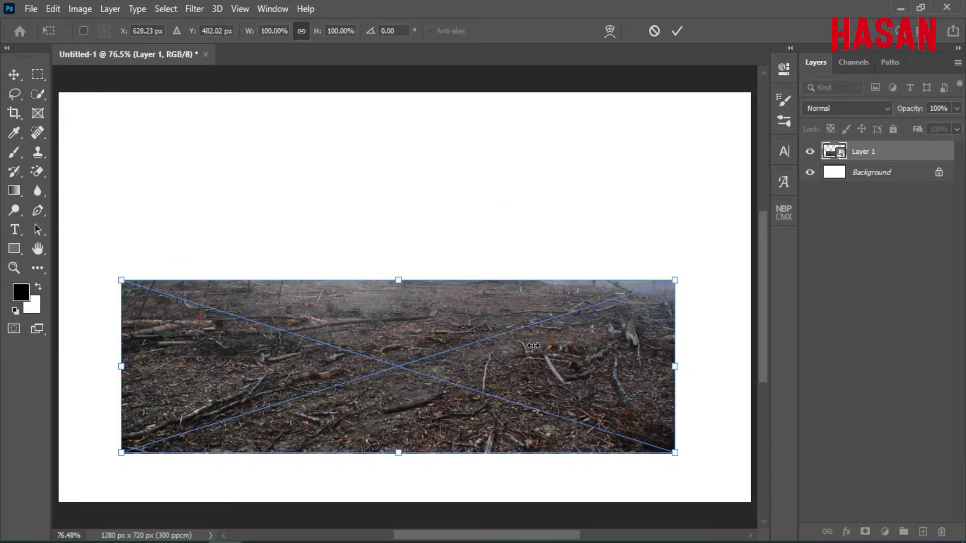
left_click_drag(533, 345, 487, 343)
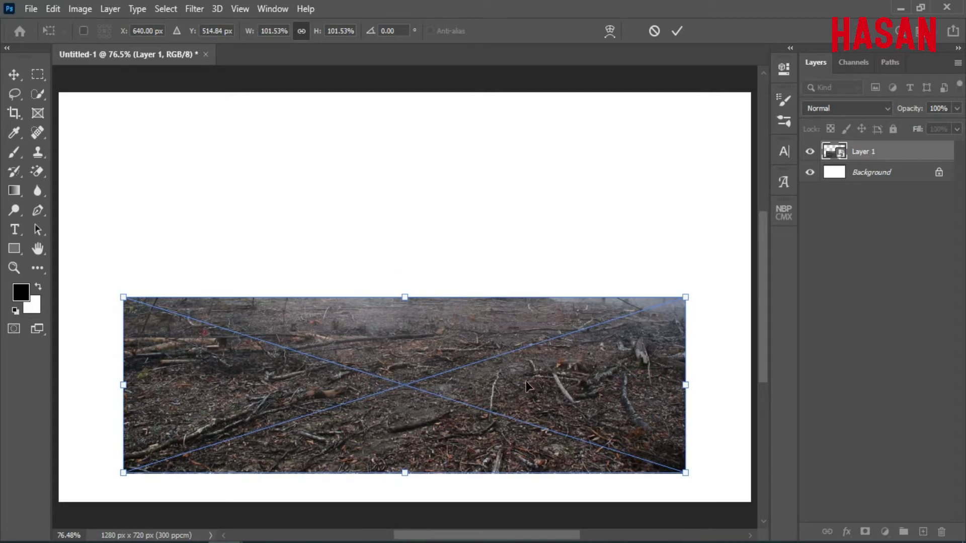
mouse_move(527, 381)
left_mouse_down()
mouse_move(546, 405)
mouse_move(545, 384)
left_mouse_up()
left_click_drag(668, 389, 749, 388)
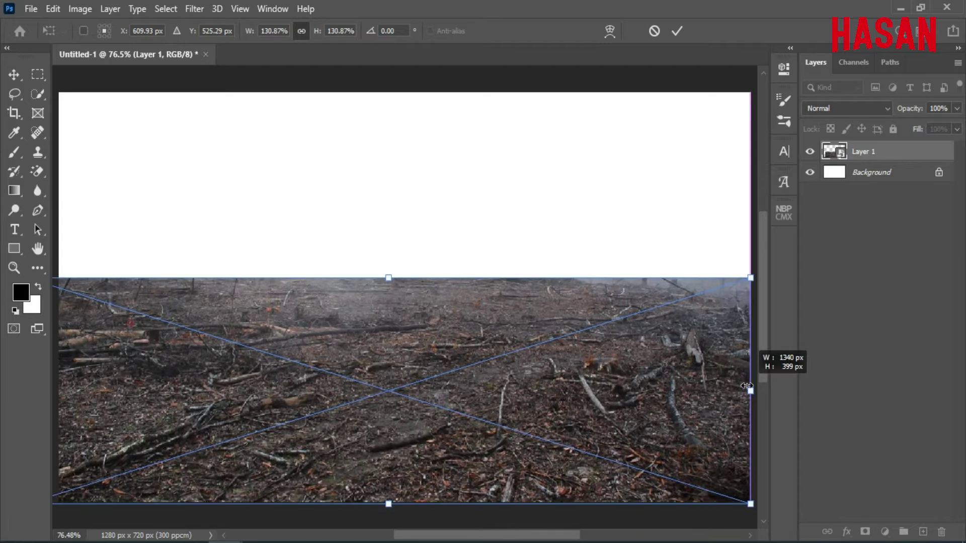
key("ctrl+minus")
mouse_move(474, 365)
left_mouse_down()
mouse_move(493, 367)
mouse_move(473, 360)
left_mouse_up()
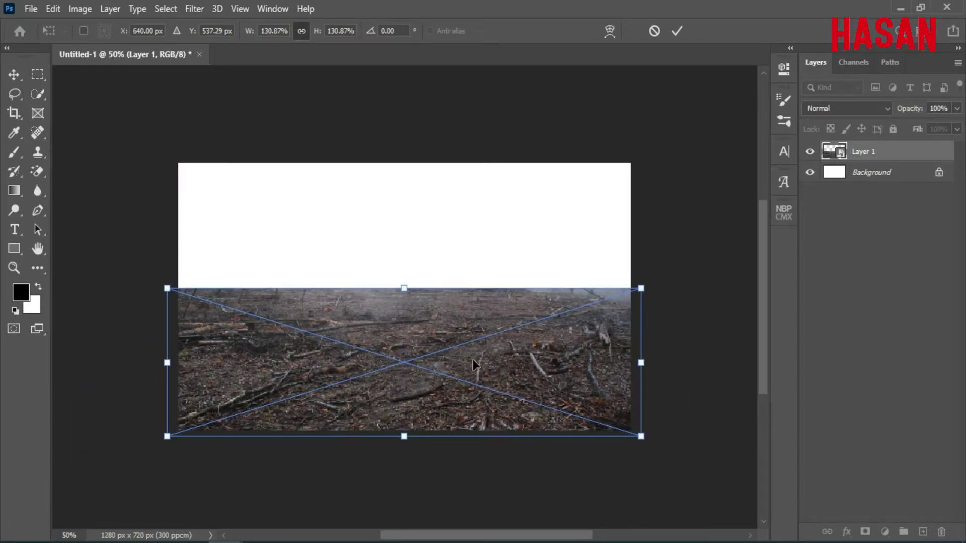
left_click(678, 33)
Step: Copy the stormy sky image into the Untitled-1 composition and place its layer beneath the ground layer
mouse_move(225, 542)
left_click(402, 486)
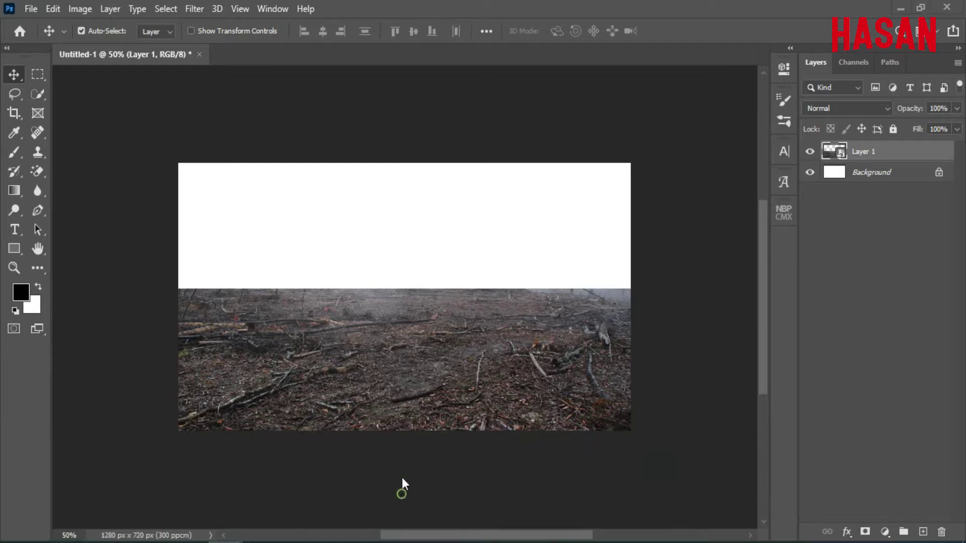
left_click_drag(421, 112, 707, 139)
left_click_drag(429, 277, 375, 316)
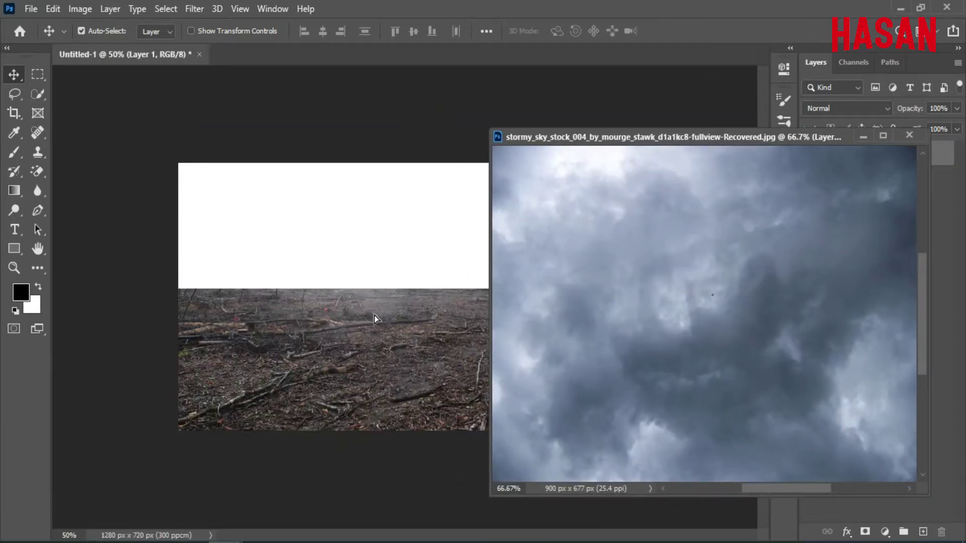
left_click(825, 193)
left_click_drag(865, 133, 684, 147)
left_click(681, 151)
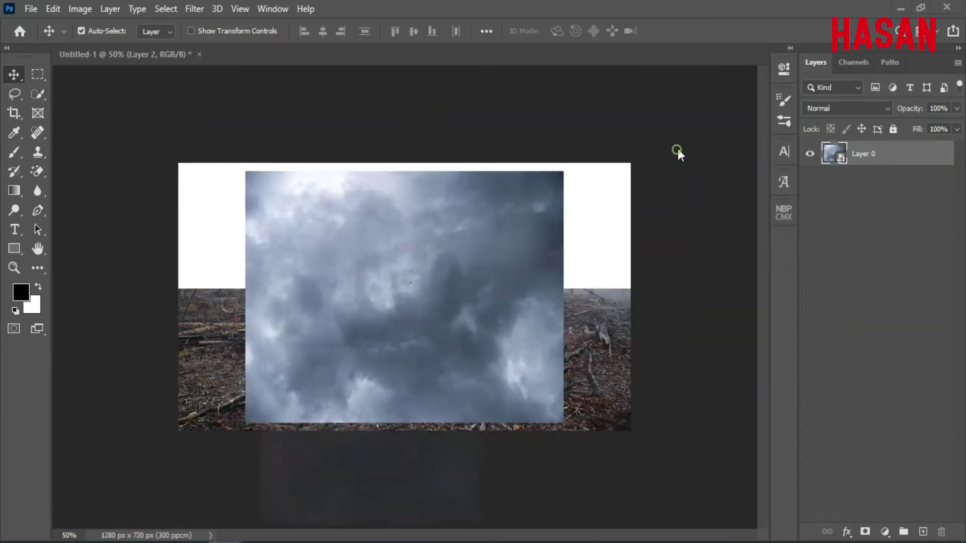
left_click_drag(912, 151, 912, 182)
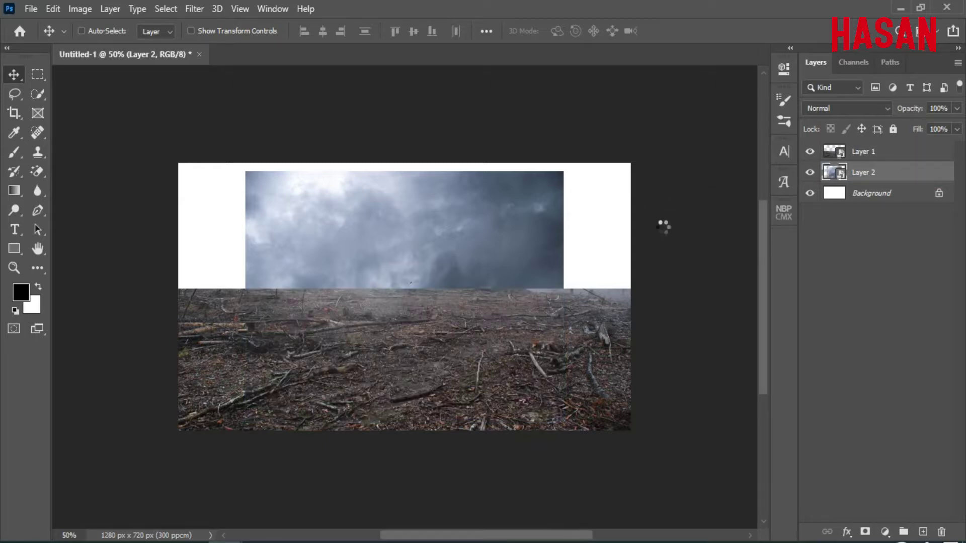
Step: Transform the sky layer to 5.19% scale at X 640 px, Y 268.50 px so it fills the area above the ground
key("ctrl+t")
left_click_drag(563, 297, 533, 262)
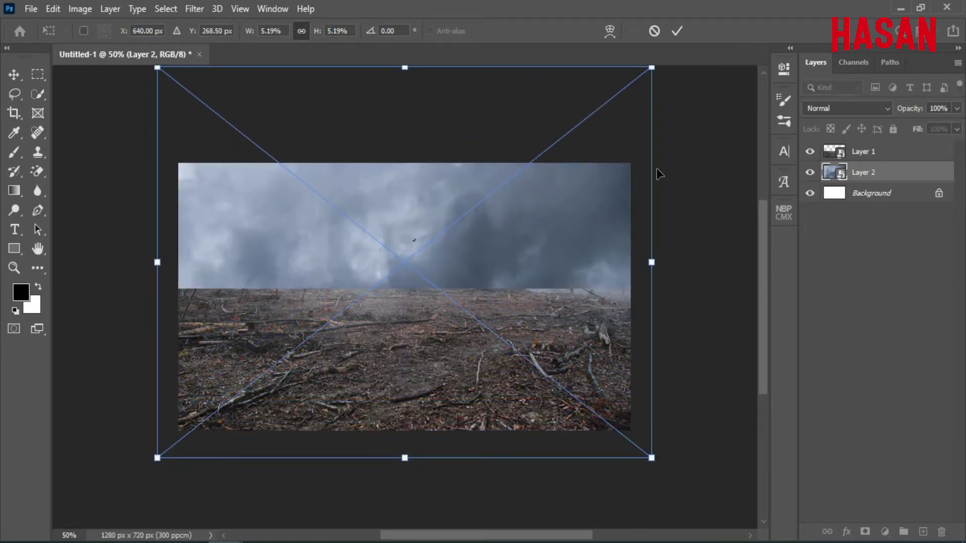
left_click(678, 32)
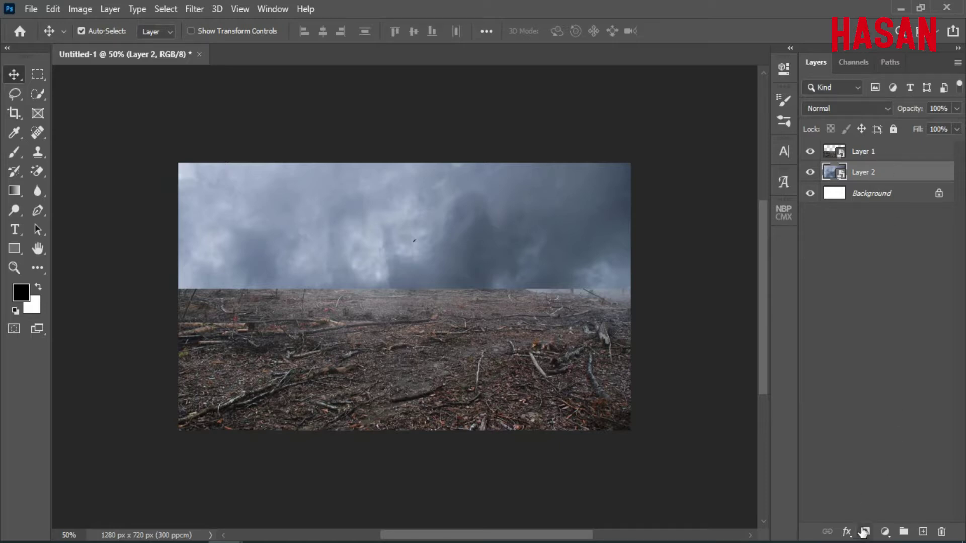
Step: Add a layer mask to the ground layer and set the Brush tool's flow to 10%
left_click(868, 151)
left_click(866, 532)
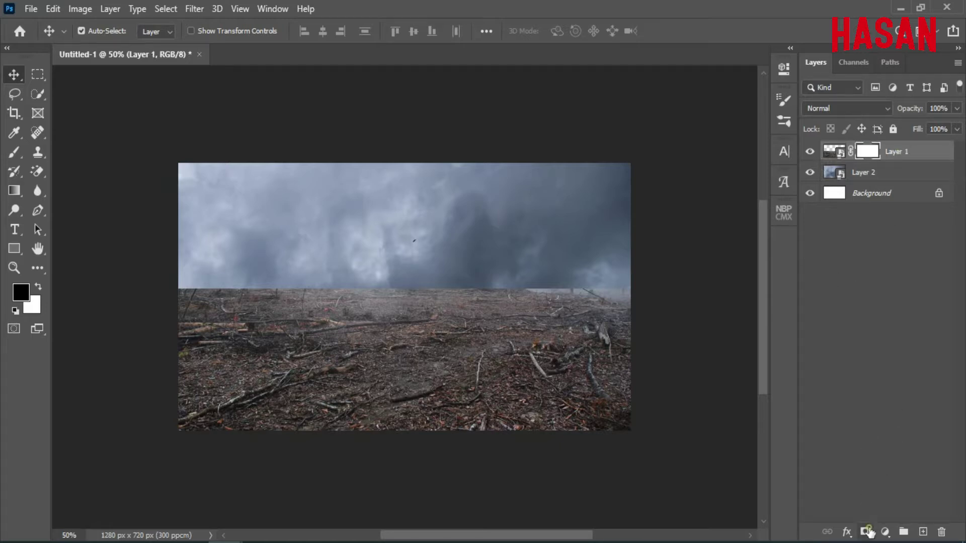
right_click(14, 155)
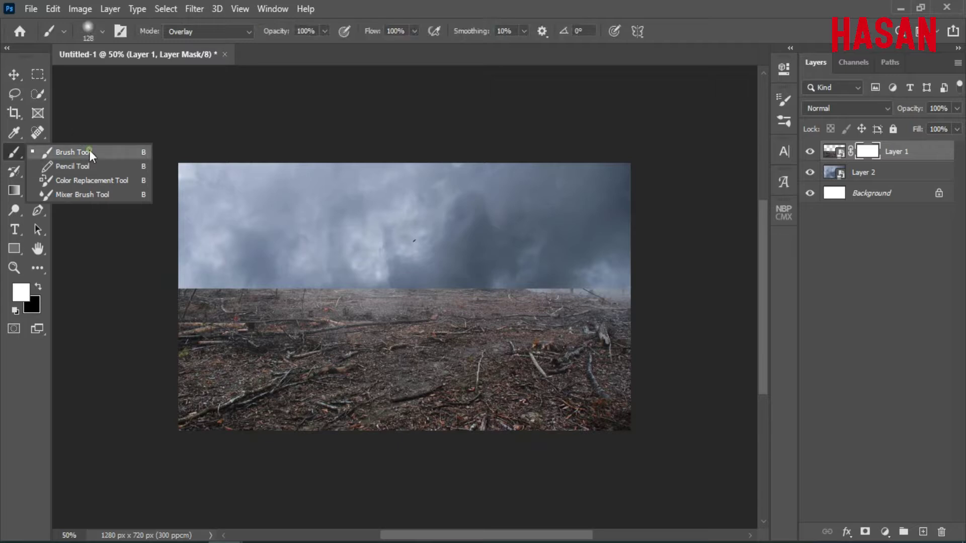
left_click(90, 152)
right_click(292, 216)
left_click(843, 3)
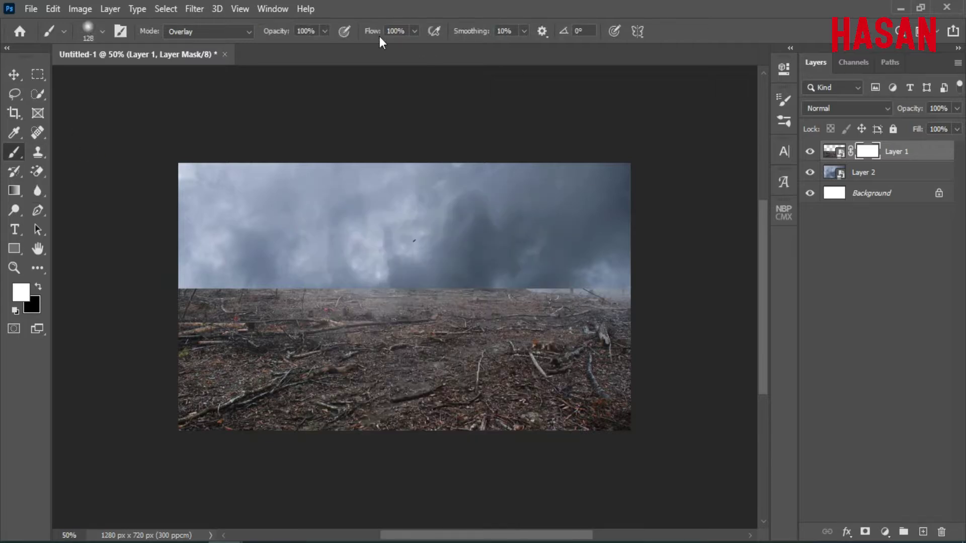
left_click_drag(372, 33, 306, 43)
key("ctrl+0")
key("ctrl+minus")
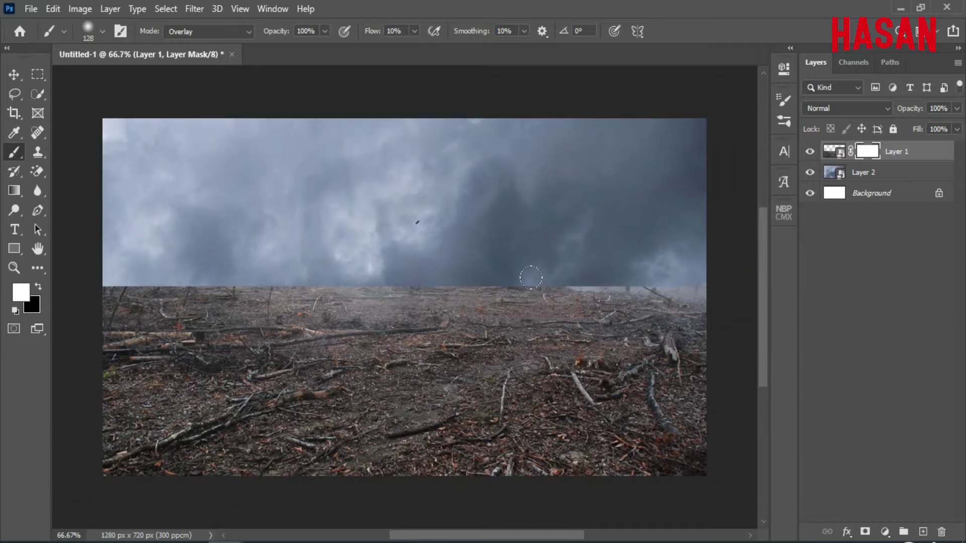
Step: Set the mask brush to 143 px with black as foreground colour and Normal painting mode
left_click_drag(531, 277, 551, 302)
left_click(38, 287)
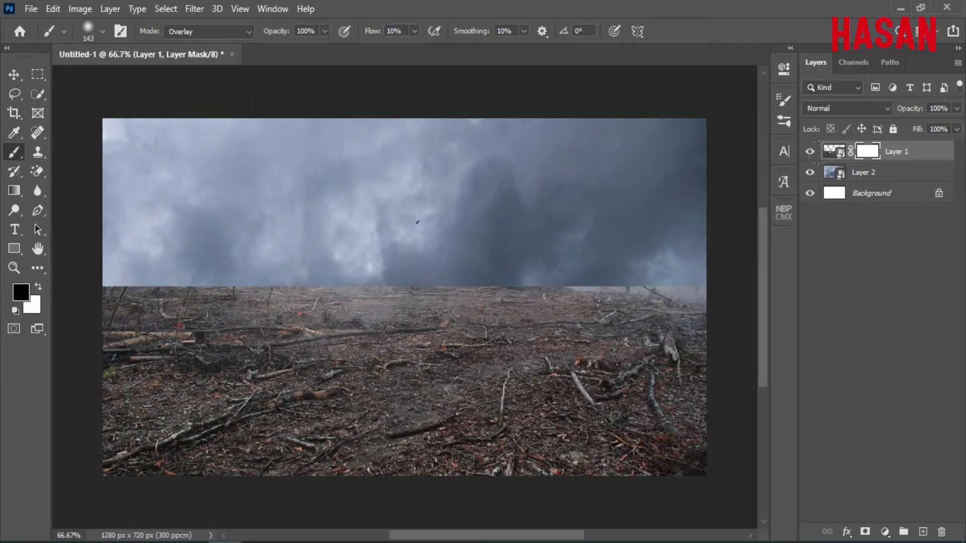
left_click(868, 147)
left_click(242, 32)
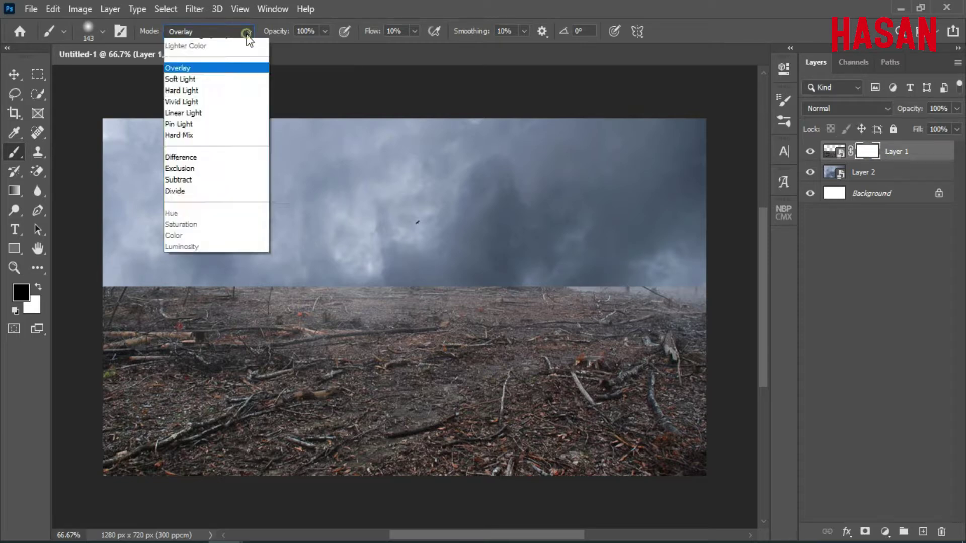
left_click(220, 46)
Step: Paint black on the ground layer's mask along the horizon and both side edges to blend the ground into the sky
mouse_move(697, 291)
left_mouse_down()
mouse_move(697, 322)
mouse_move(686, 315)
mouse_move(702, 294)
left_mouse_up()
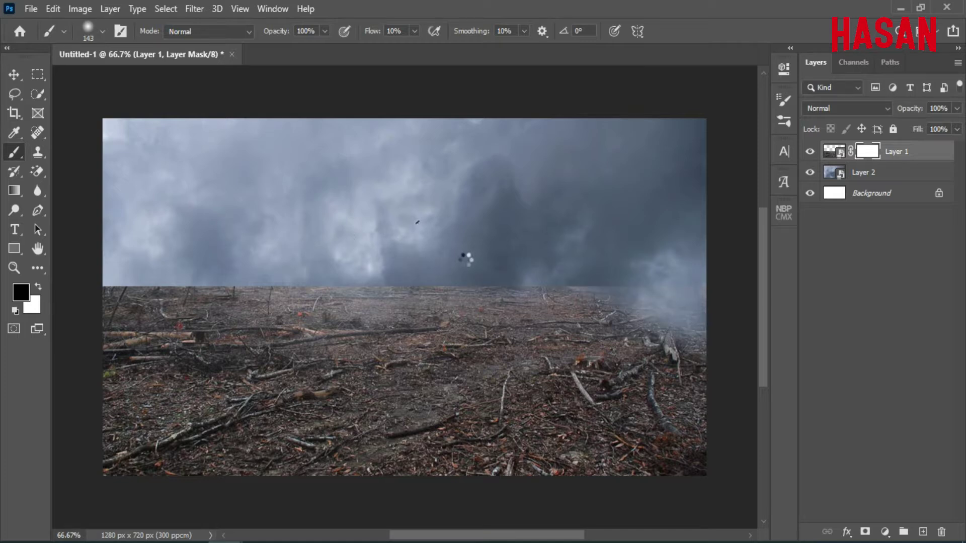
mouse_move(294, 257)
left_mouse_down()
mouse_move(54, 263)
mouse_move(93, 243)
mouse_move(401, 253)
left_mouse_up()
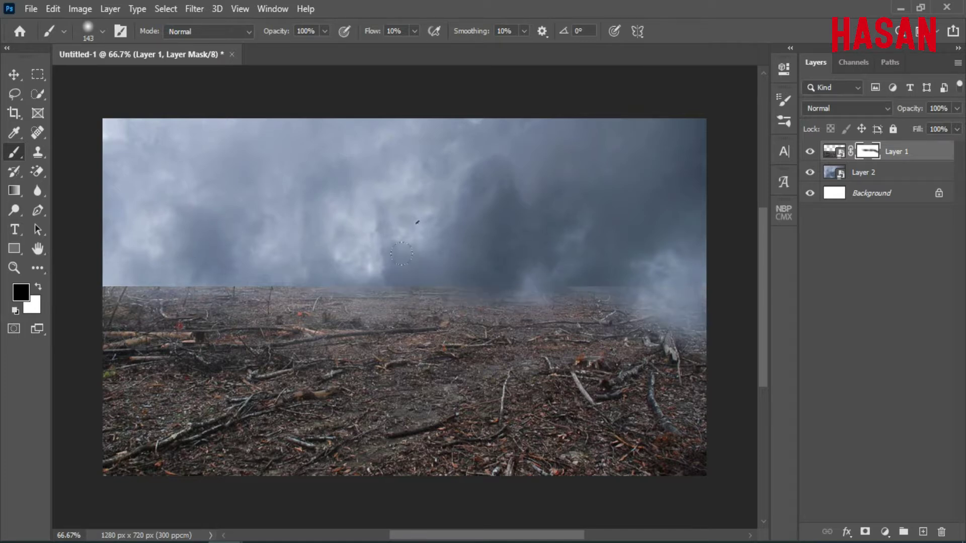
mouse_move(95, 256)
left_mouse_down()
mouse_move(75, 280)
mouse_move(116, 352)
mouse_move(222, 232)
left_mouse_up()
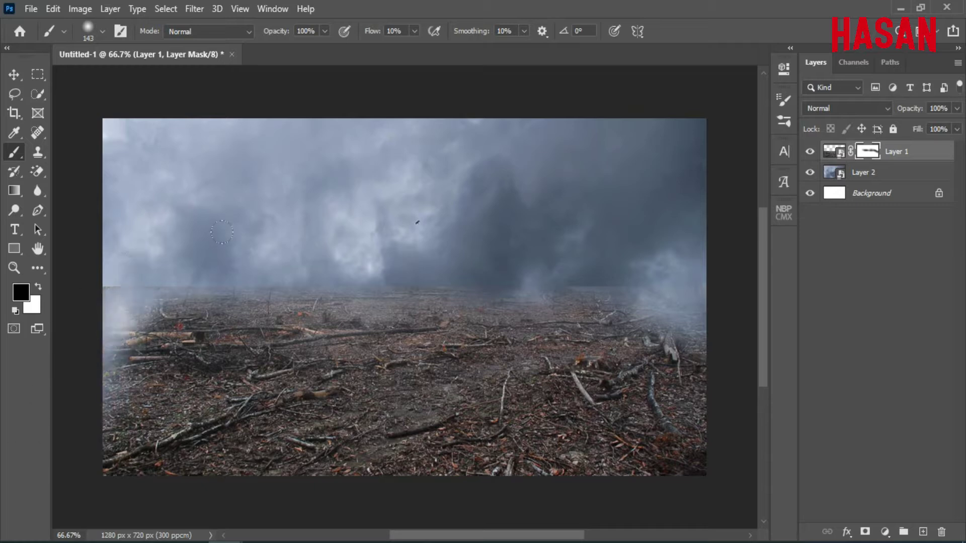
mouse_move(183, 257)
left_mouse_down()
mouse_move(131, 327)
mouse_move(111, 403)
mouse_move(191, 352)
mouse_move(602, 309)
mouse_move(674, 388)
left_mouse_up()
Step: Paint white on the mask to restore part of the ground along the image's left side
key("x")
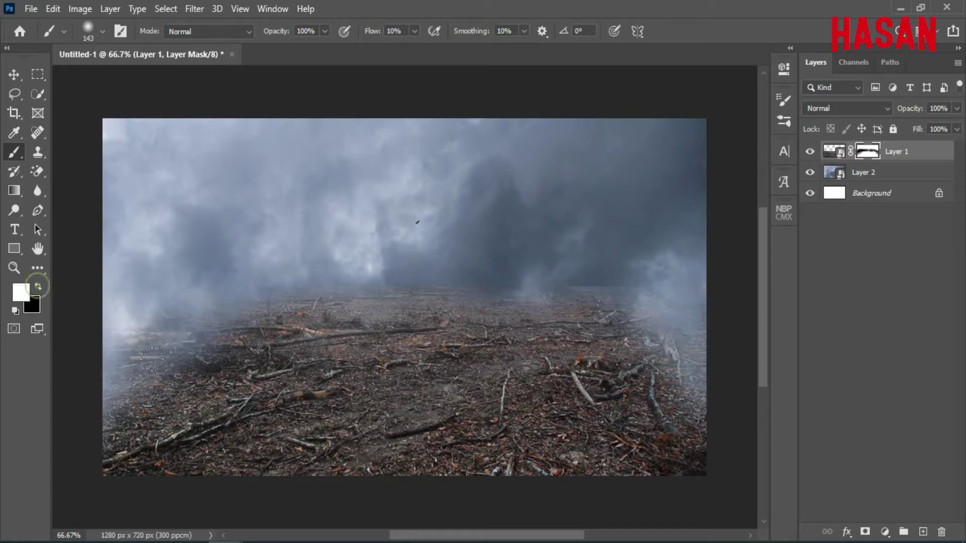
mouse_move(76, 429)
left_mouse_down()
mouse_move(192, 362)
mouse_move(274, 403)
left_mouse_up()
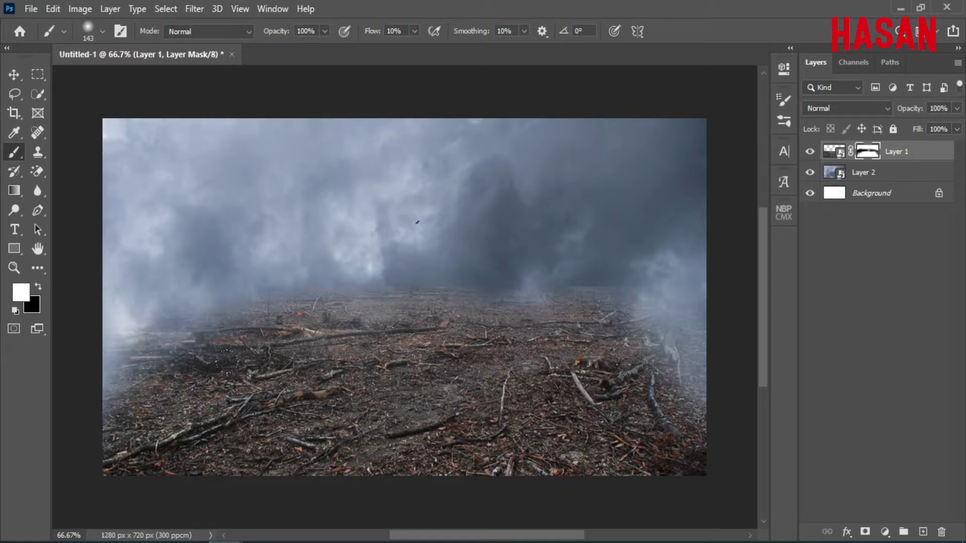
left_click_drag(89, 393, 126, 379)
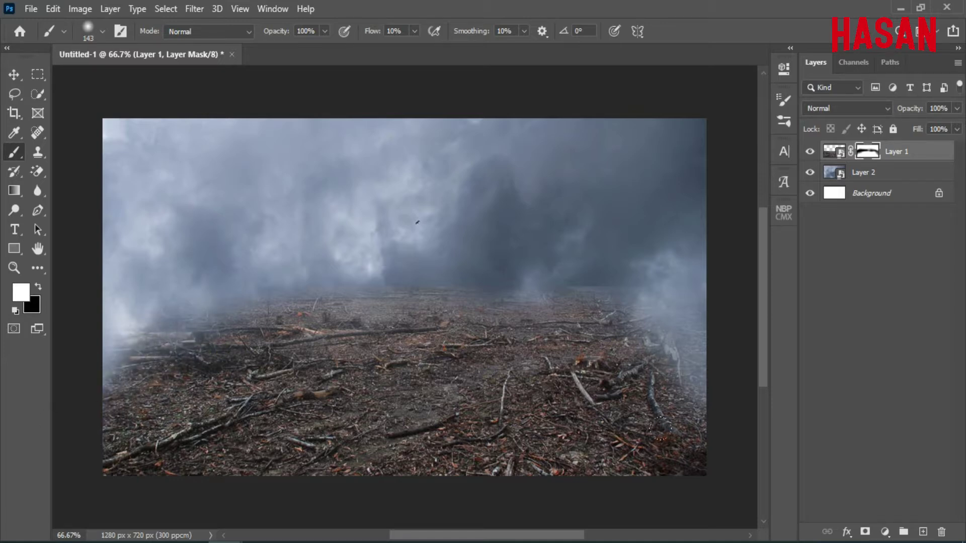
Step: Paint black on the mask again to fade the horizon and the ground's right edge further into the mist
key("x")
mouse_move(674, 359)
left_mouse_down()
mouse_move(736, 449)
mouse_move(750, 385)
left_mouse_up()
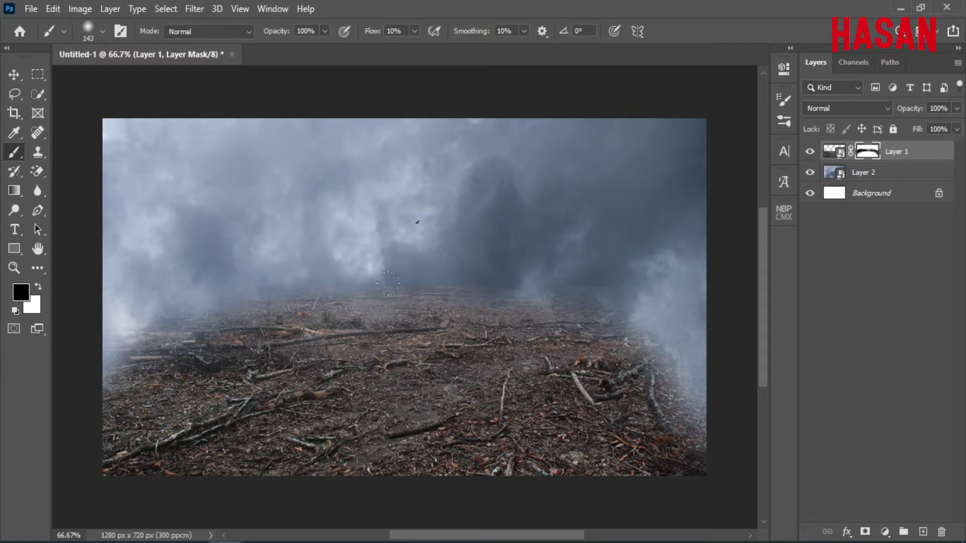
left_click_drag(569, 305, 735, 392)
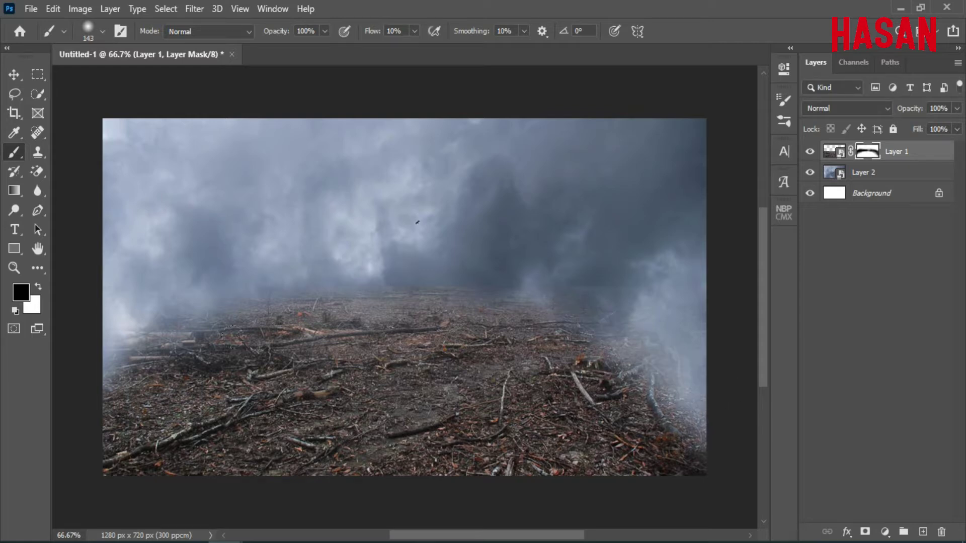
key("x")
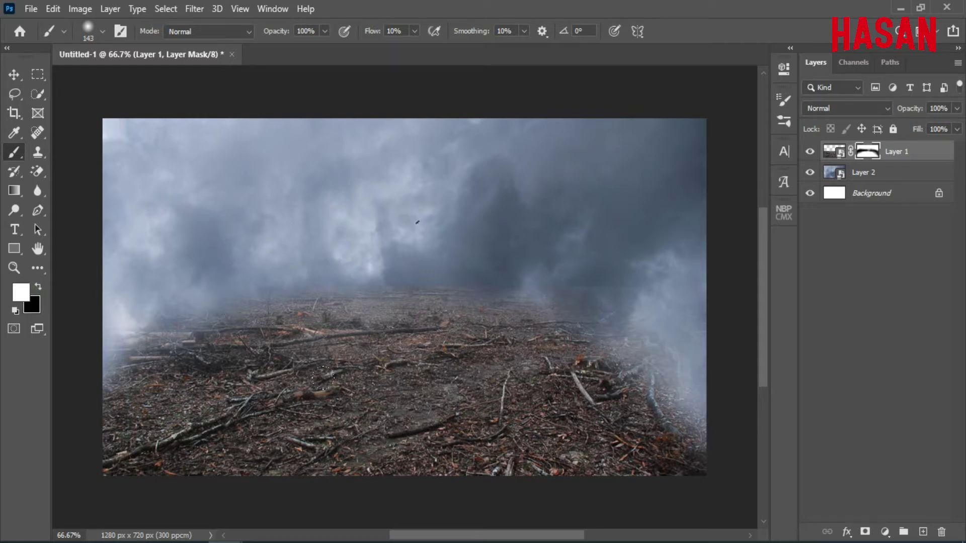
left_click(13, 76)
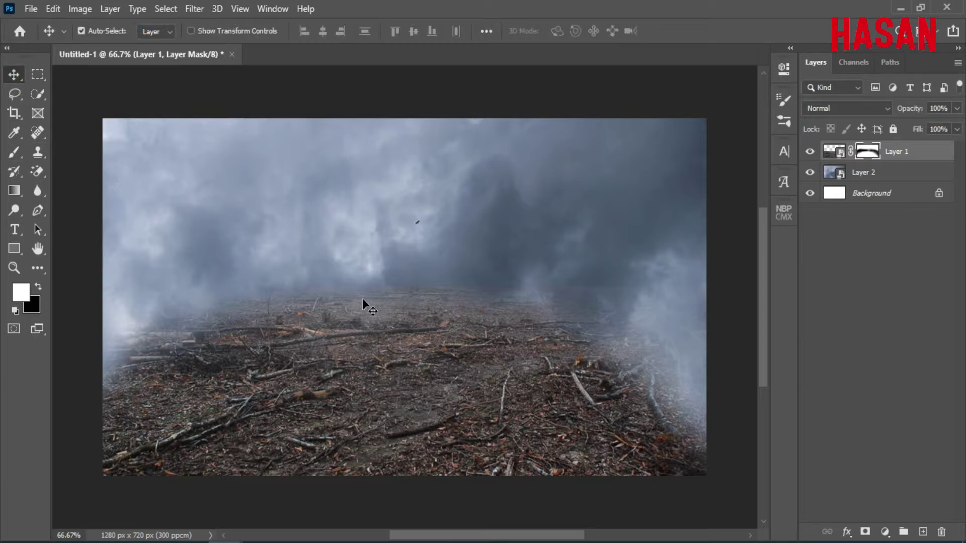
Step: Choose the 751 px bare tree brush from the SS-trees brush set
left_click(15, 152)
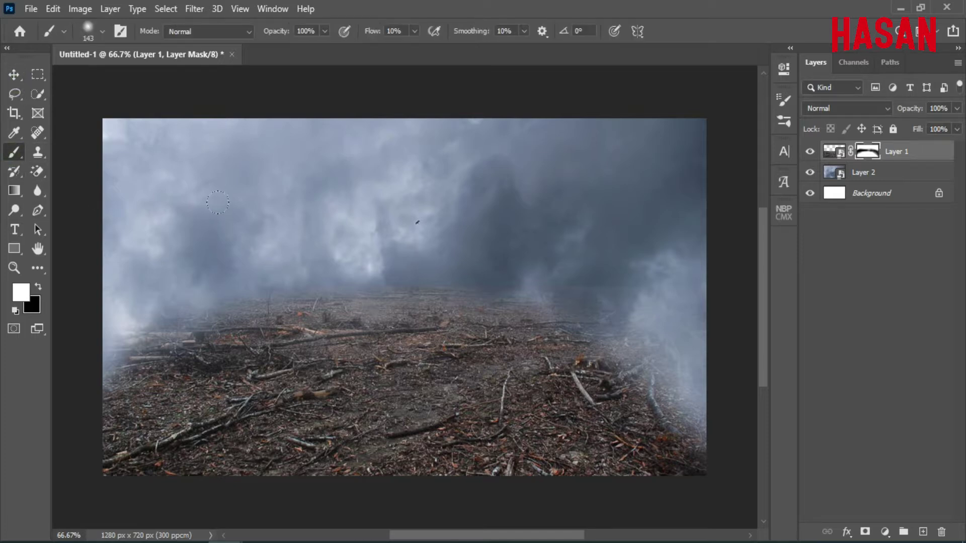
right_click(242, 186)
scroll(325, 363, "down", 4)
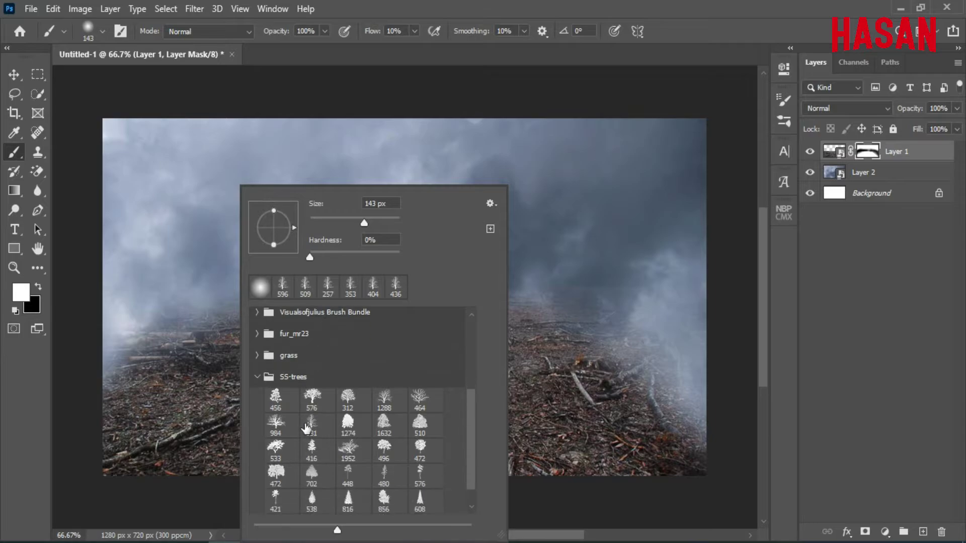
left_click(306, 427)
left_click(580, 213)
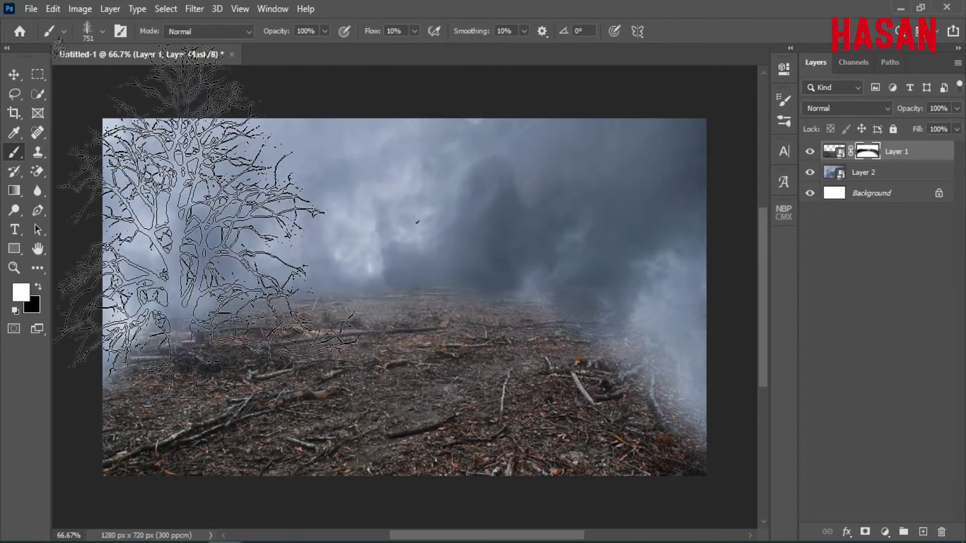
Step: Add a new empty layer directly beneath the ground layer and make black the foreground colour
left_click(923, 532)
key("x")
left_click_drag(923, 151, 920, 187)
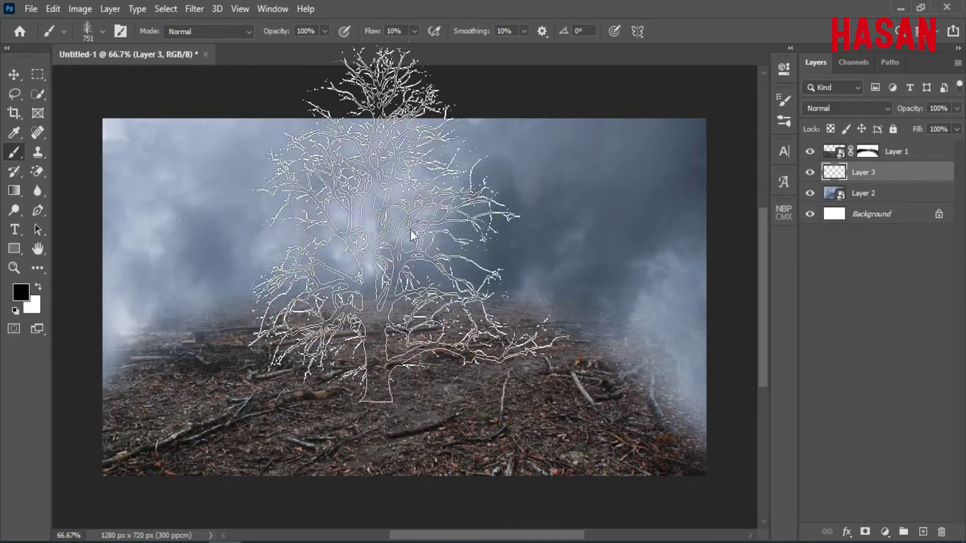
Step: Set the brush flow to 100% and stamp two large black trees, 736 px and 619 px, at the image's right edge
left_click_drag(368, 33, 428, 33)
left_click_drag(551, 307, 513, 317)
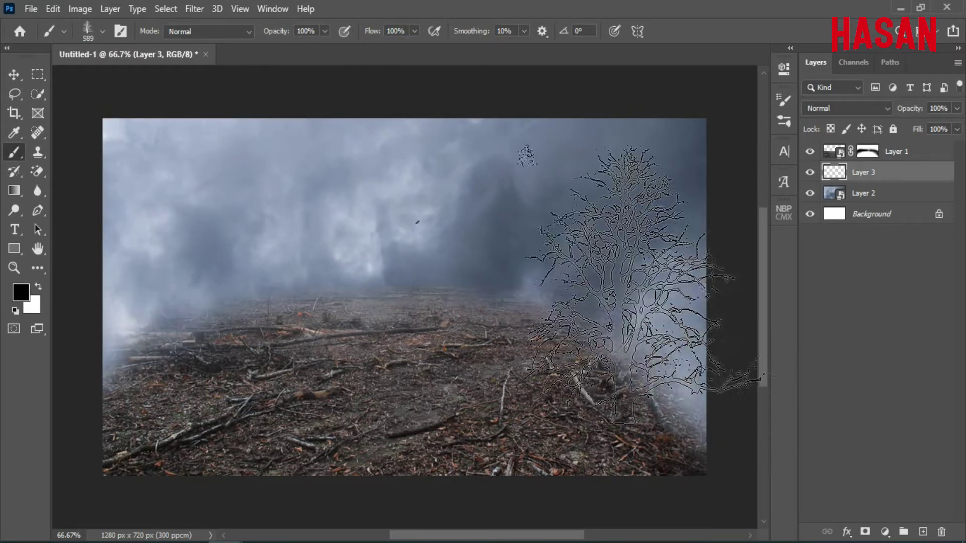
left_click_drag(647, 296, 683, 306)
key("ctrl+minus")
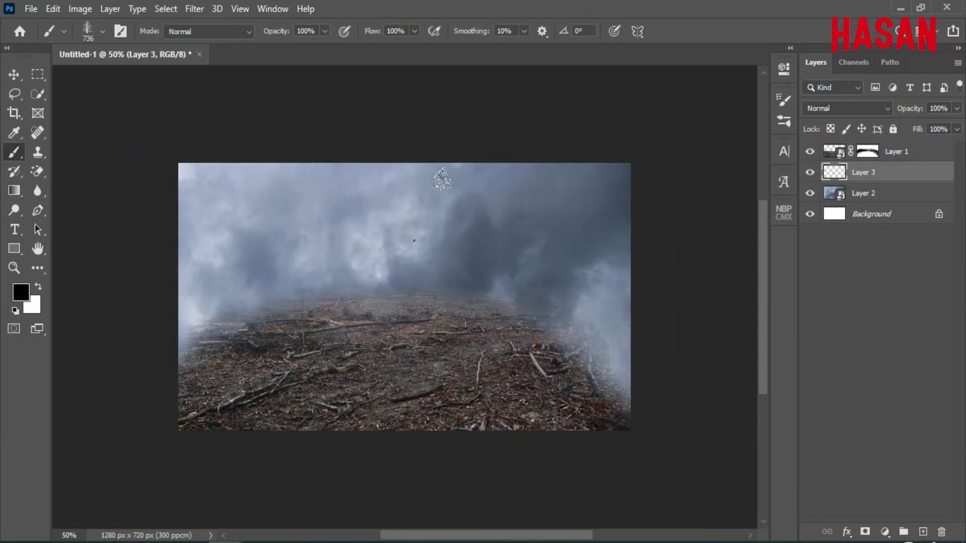
key("ctrl+plus")
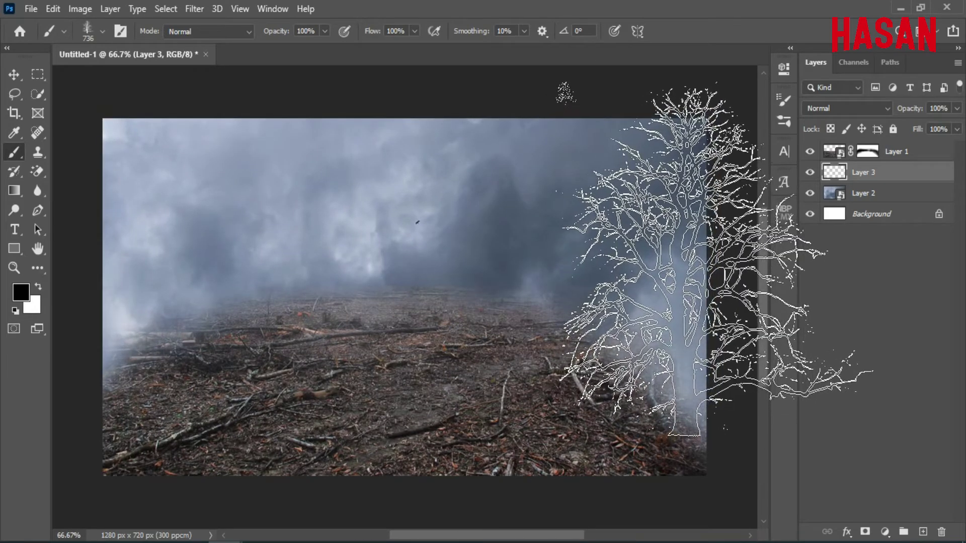
left_click(717, 261)
left_click_drag(660, 256, 624, 262)
left_click(621, 262)
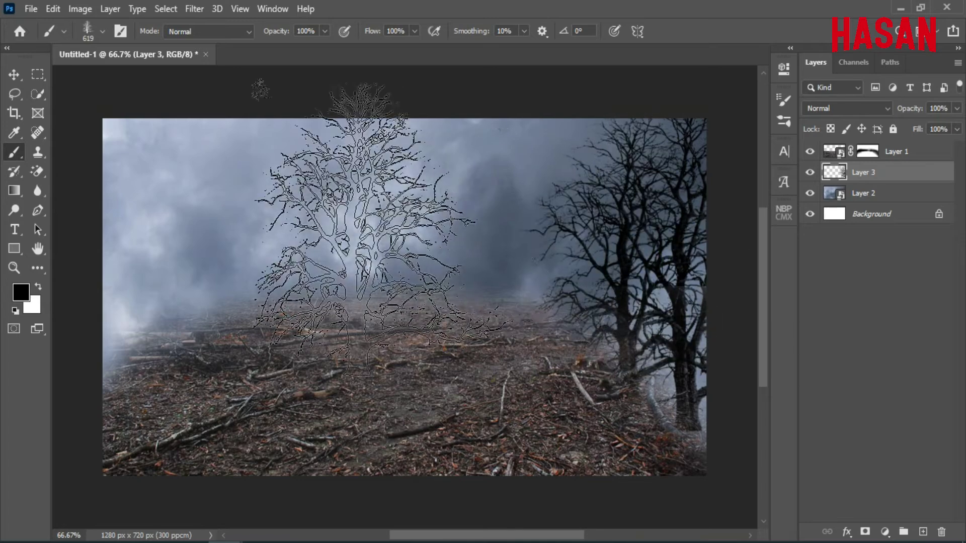
Step: Stamp six progressively smaller black trees, from 496 px down to 130 px, receding from the right-hand pair toward the middle of the horizon
left_click_drag(581, 234, 519, 233)
left_click(596, 235)
left_click(547, 233)
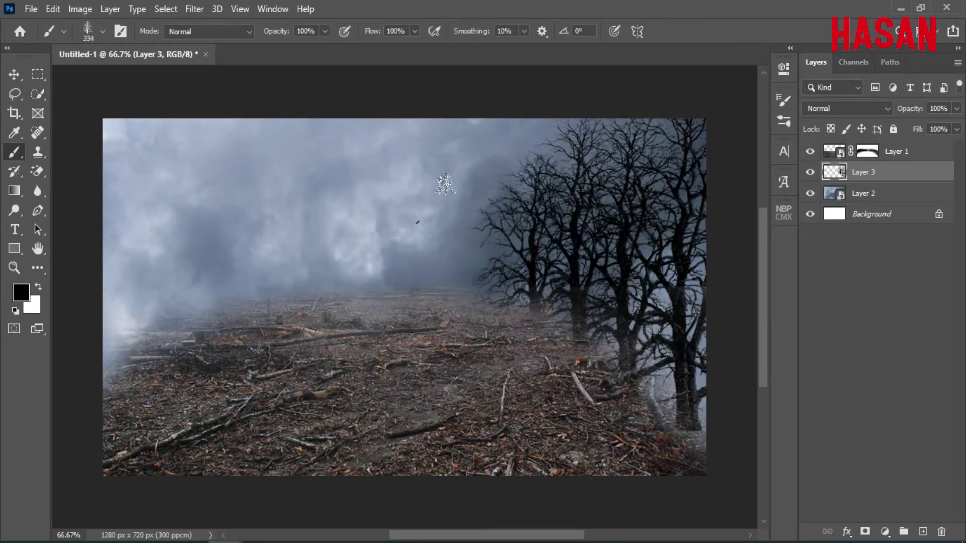
left_click(503, 250)
left_click_drag(468, 250, 427, 260)
left_click(460, 260)
left_click(416, 254)
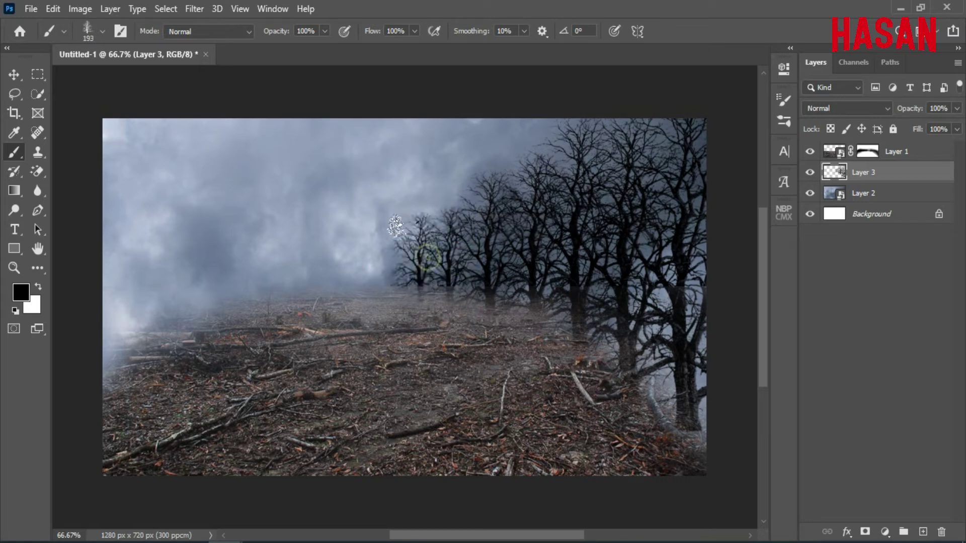
left_click(379, 250)
Step: Duplicate the tree layer, Layer 3, within the same document
left_click(14, 74)
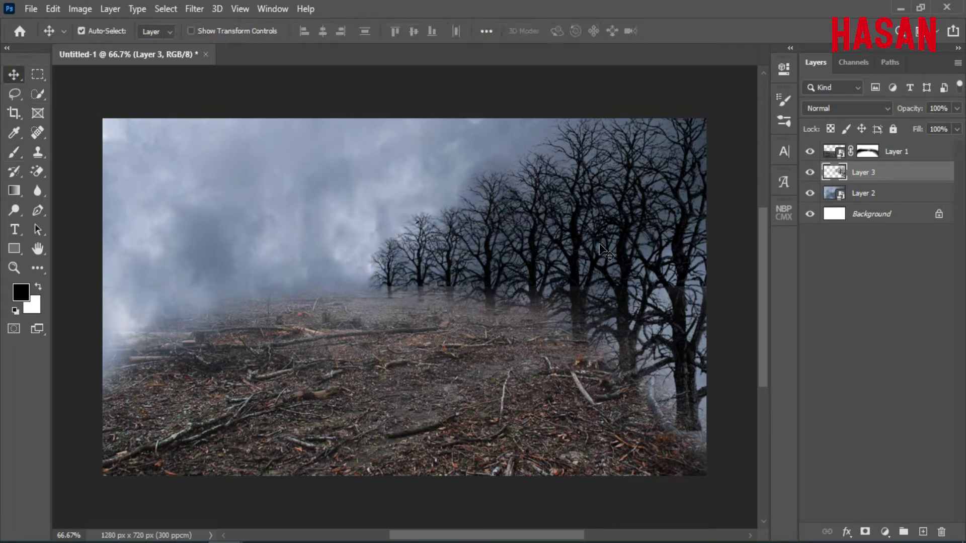
right_click(900, 174)
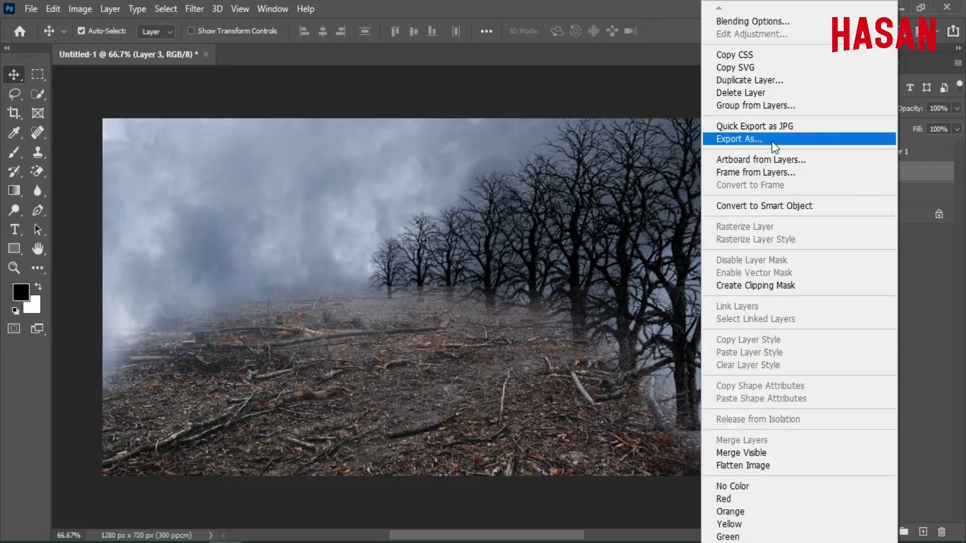
left_click(768, 80)
left_click(599, 142)
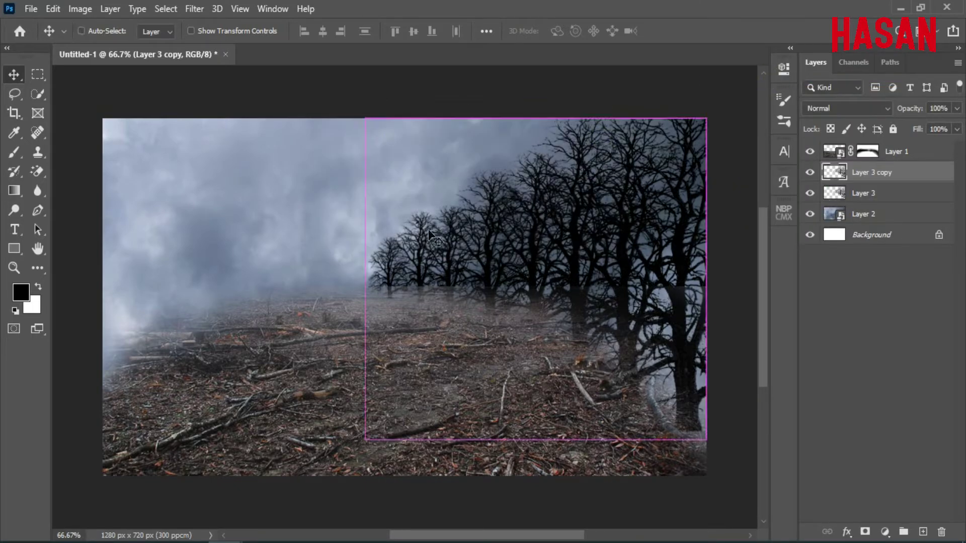
Step: Flip the duplicated tree row horizontally and place it along the image's left side at X 278.50 px
key("ctrl+t")
right_click(448, 260)
left_click(503, 510)
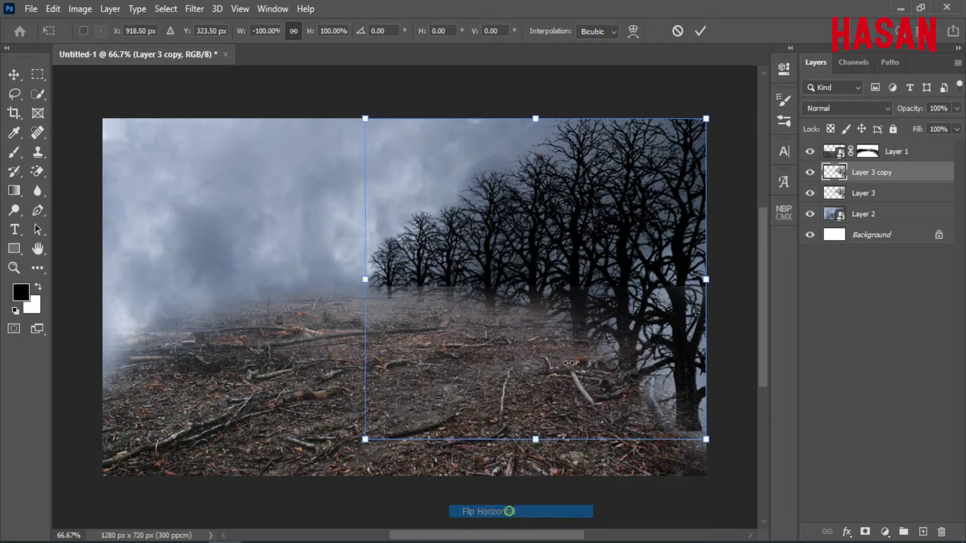
left_click_drag(495, 247, 195, 235)
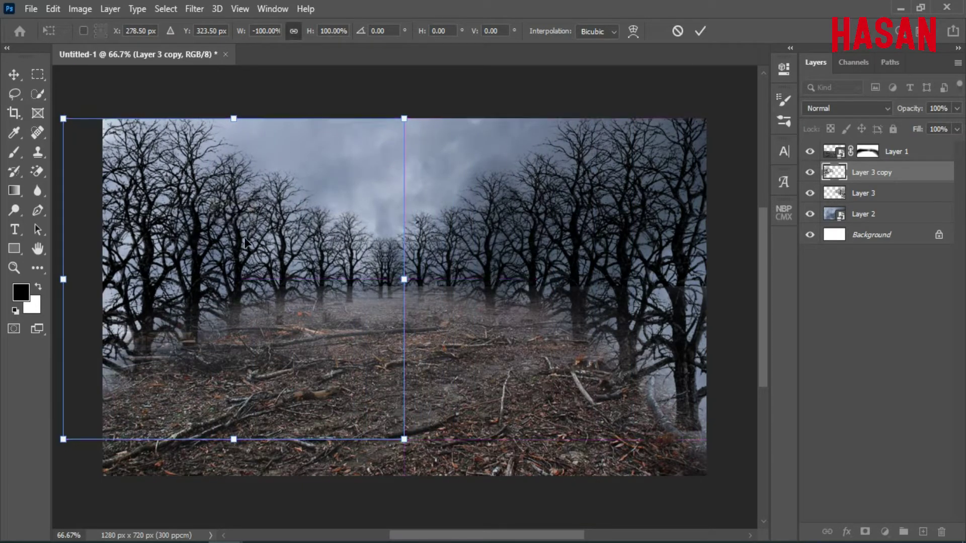
left_click(700, 31)
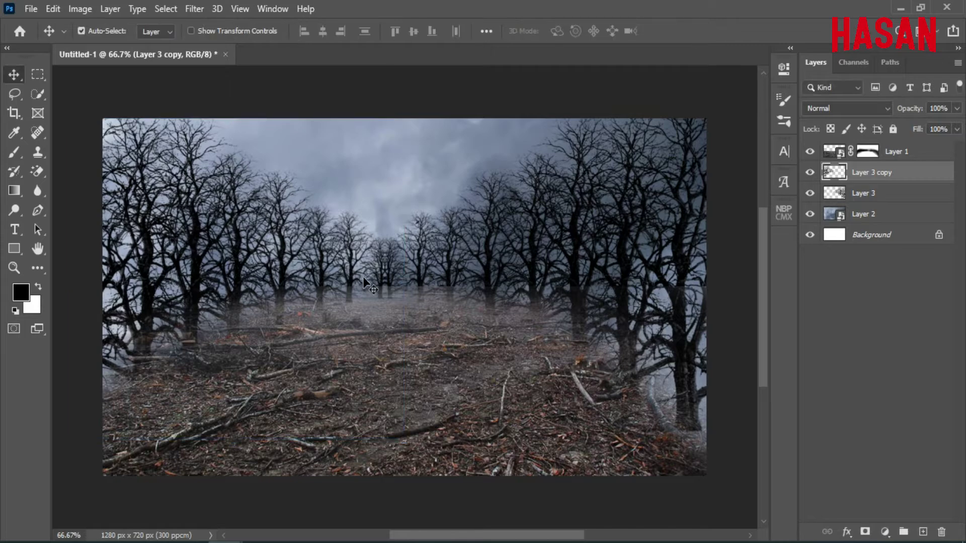
Step: Make another duplicate of Layer 3, the original right-hand tree row
left_click(867, 151)
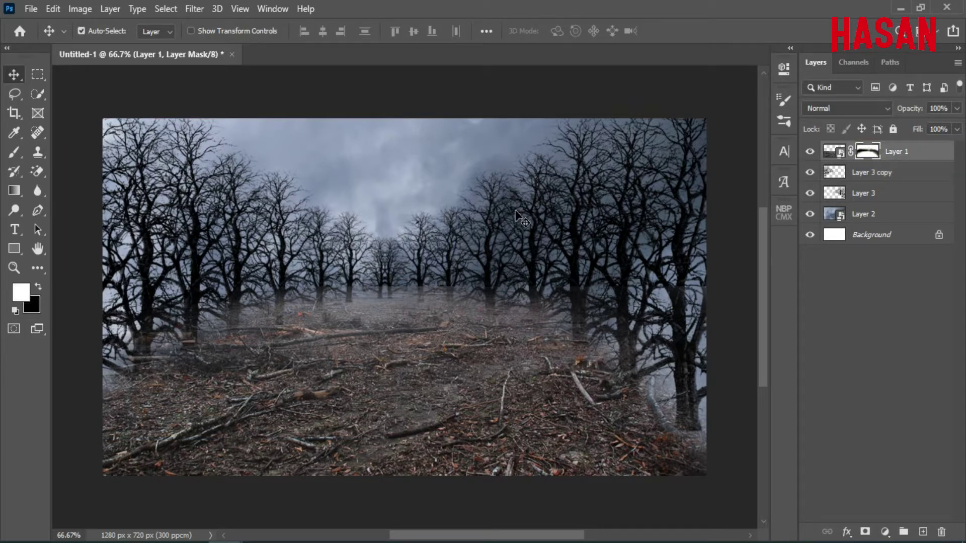
left_click(879, 195)
left_click(811, 194)
left_click(810, 194)
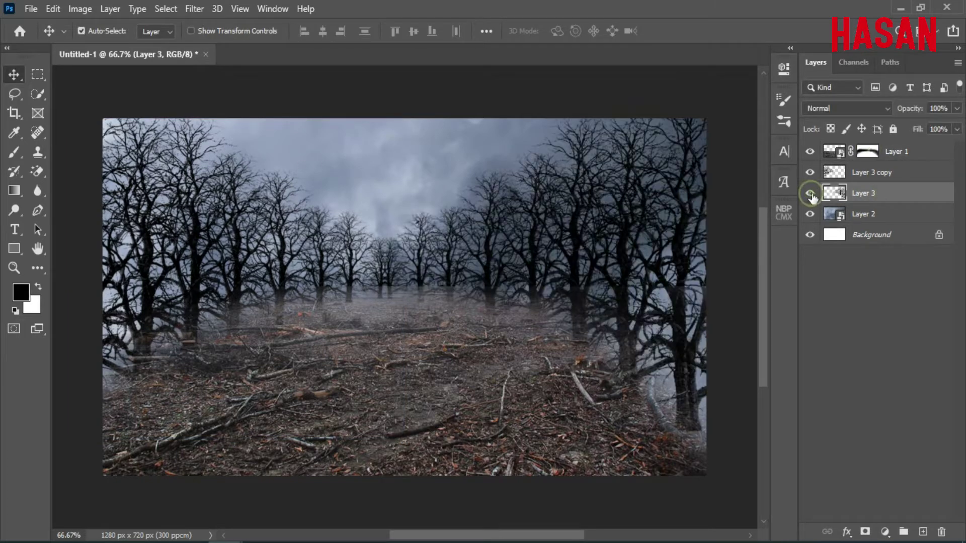
right_click(878, 196)
left_click(729, 95)
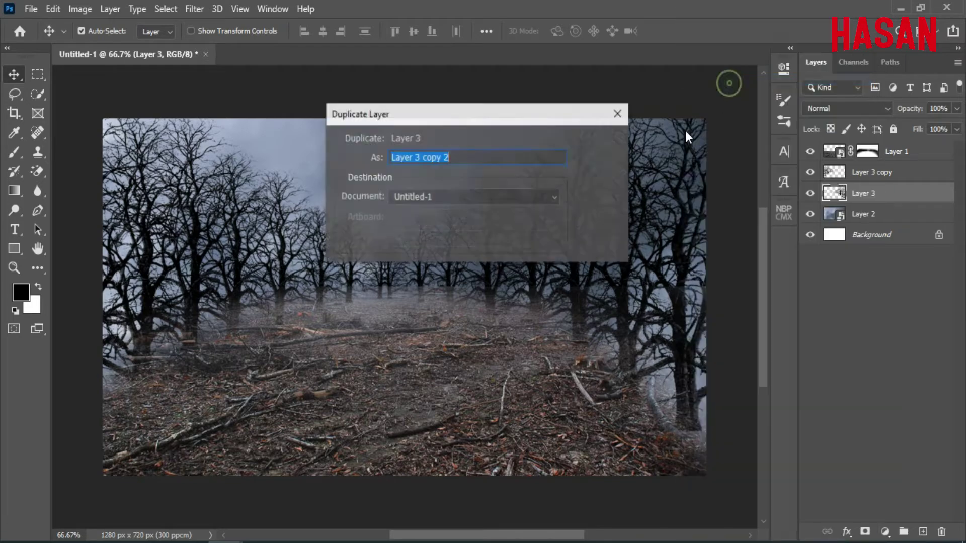
key("Return")
Step: Shift the lower right-hand tree row, Layer 3, slightly left and set its layer opacity to 20%
left_click(884, 220)
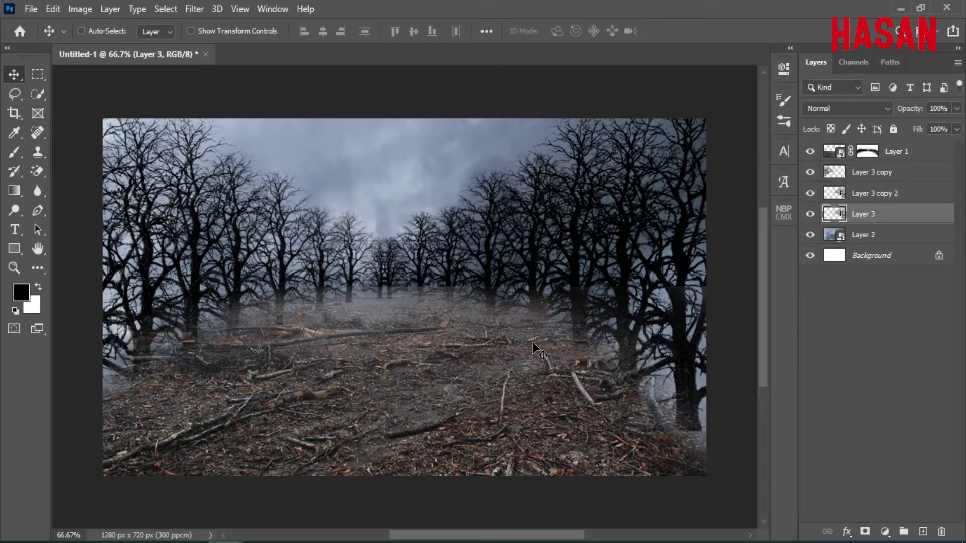
key("ctrl+t")
mouse_move(597, 267)
left_mouse_down()
mouse_move(615, 268)
mouse_move(582, 266)
left_mouse_up()
left_click(701, 30)
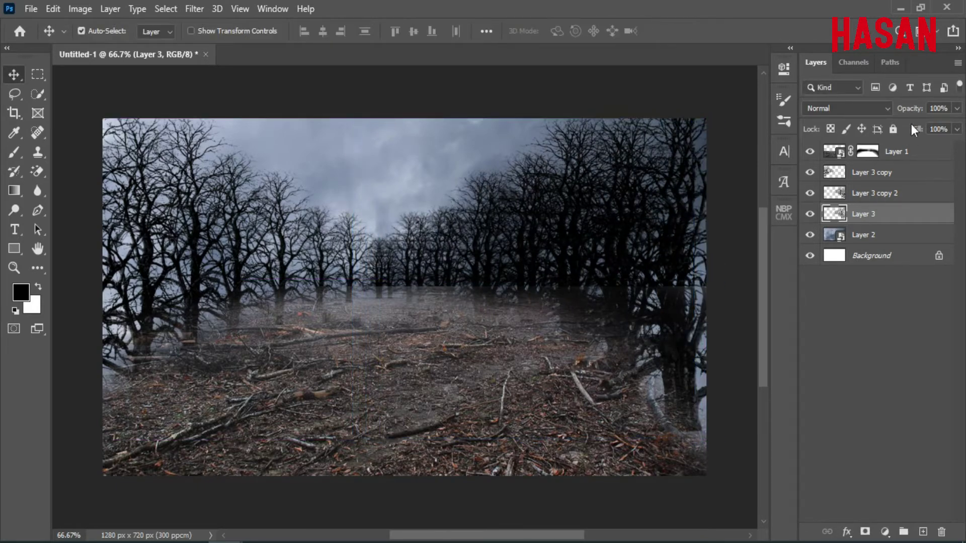
mouse_move(905, 108)
left_mouse_down()
mouse_move(881, 114)
mouse_move(906, 110)
left_mouse_up()
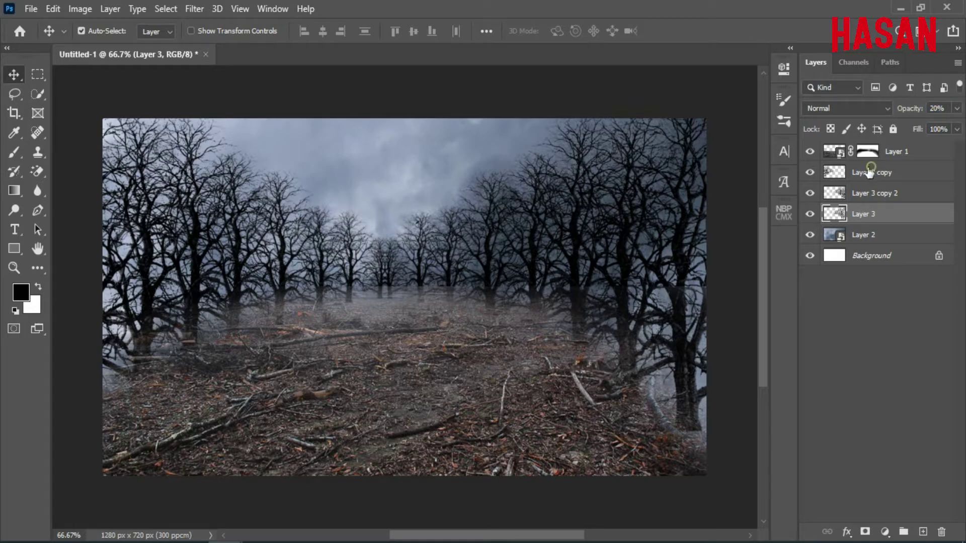
Step: Duplicate the flipped left-hand tree layer, Layer 3 copy
left_click(870, 172)
right_click(922, 170)
left_click(801, 75)
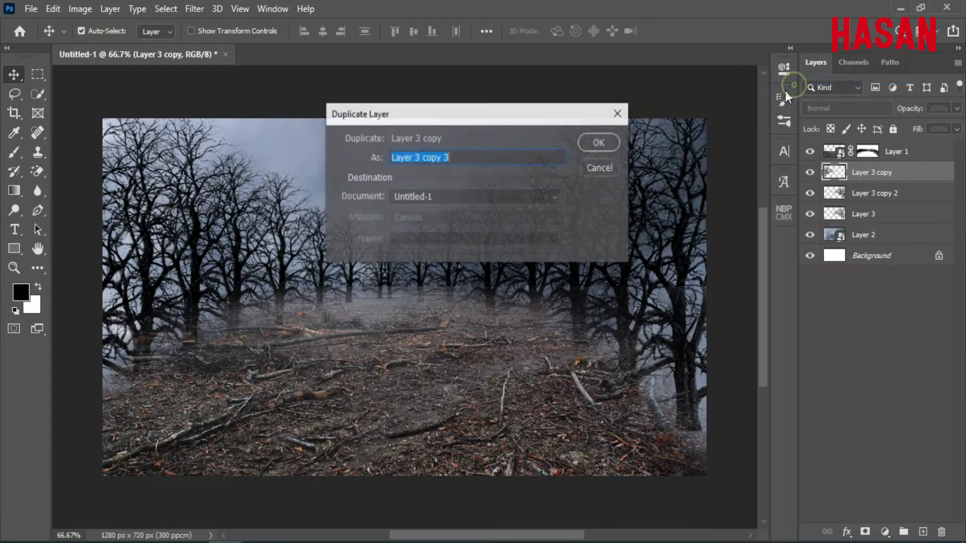
left_click(599, 142)
Step: Shift the lower left-hand tree row, Layer 3 copy, right to X 315.97 px and set its layer opacity to 20%
left_click(903, 195)
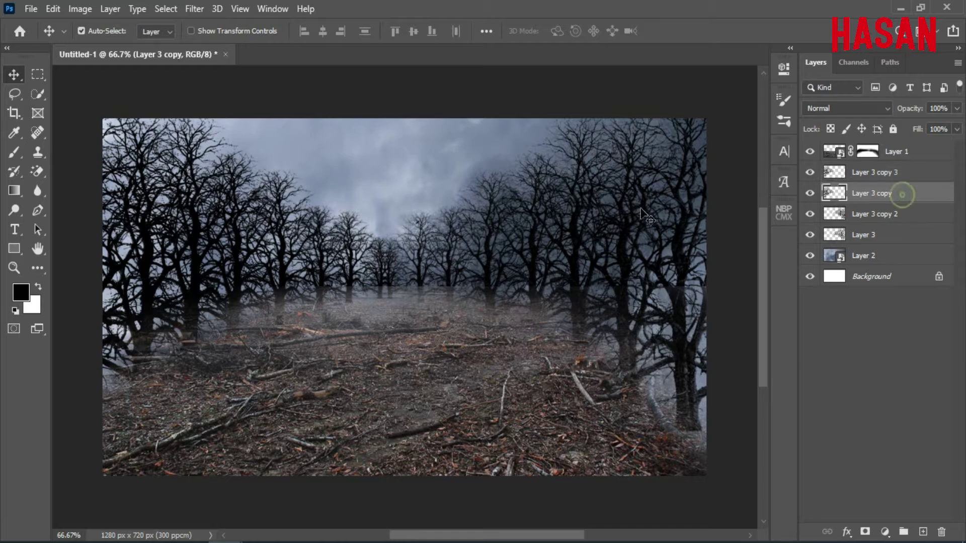
key("ctrl+t")
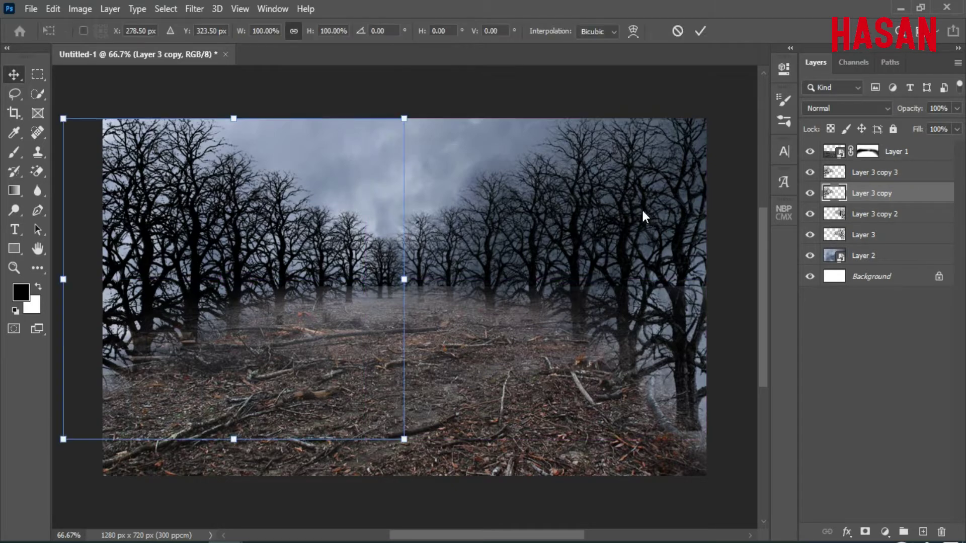
left_click_drag(161, 323, 185, 316)
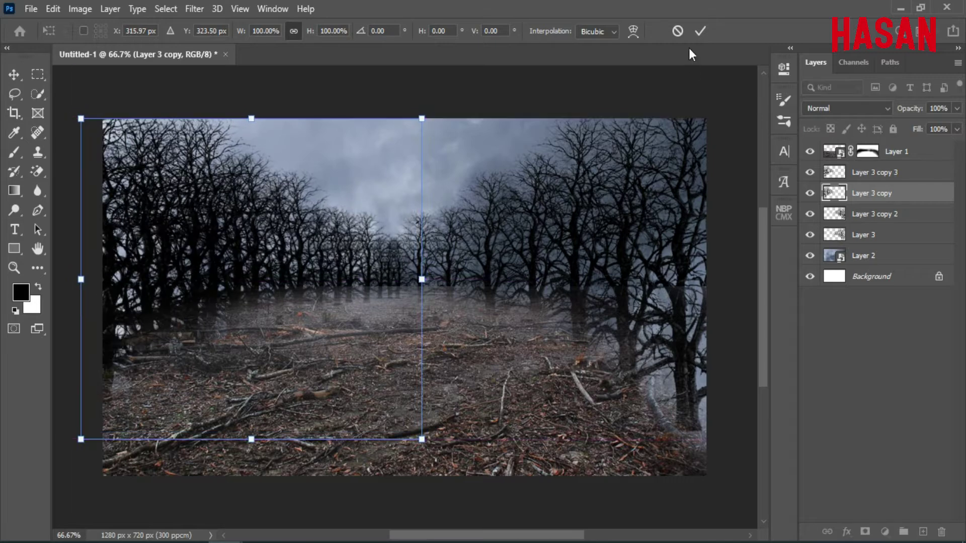
left_click(700, 30)
left_click_drag(912, 108, 864, 110)
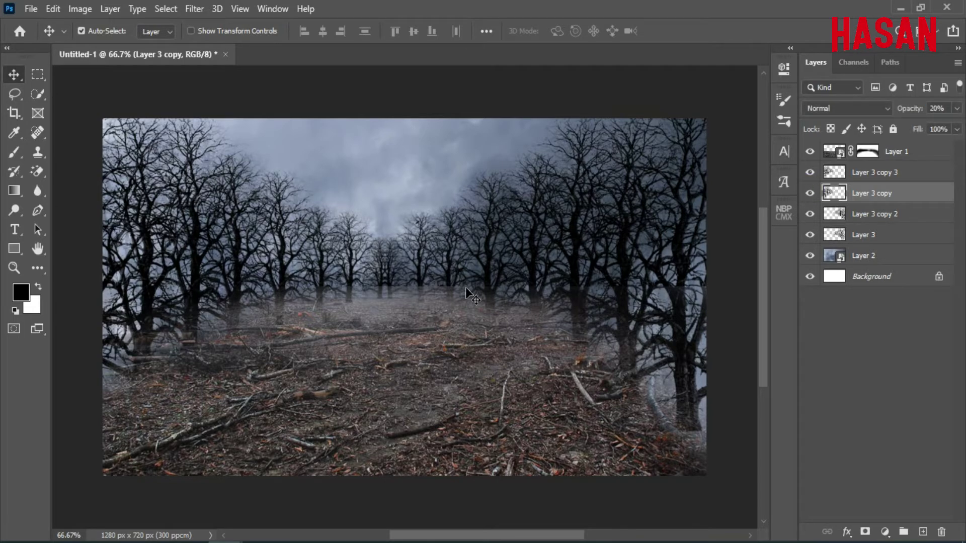
Step: Paint white on the ground layer's mask with a 130 px soft round brush to restore the ground along the image's lower-right edge
key("ctrl+minus")
key("ctrl+0")
left_click(866, 155)
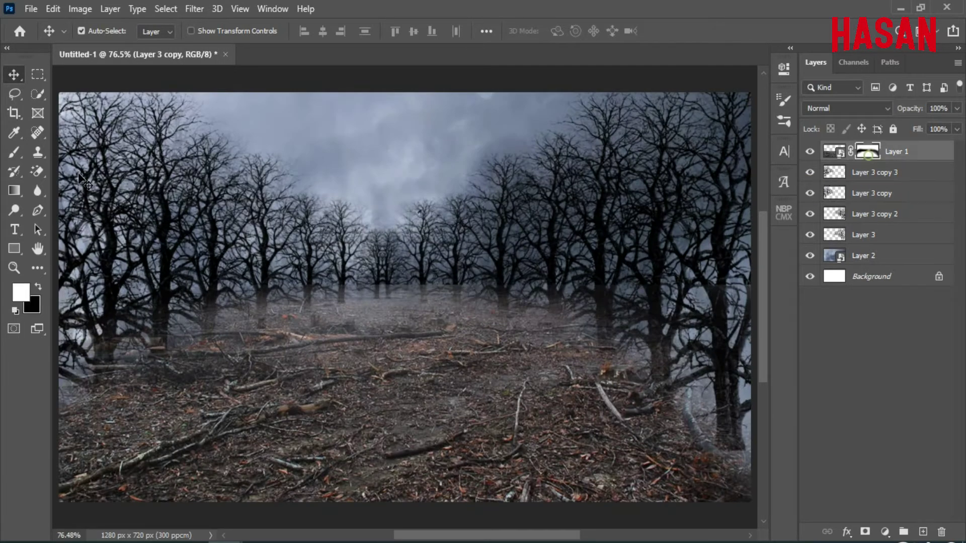
left_click(14, 154)
right_click(258, 236)
scroll(402, 428, "up", 10)
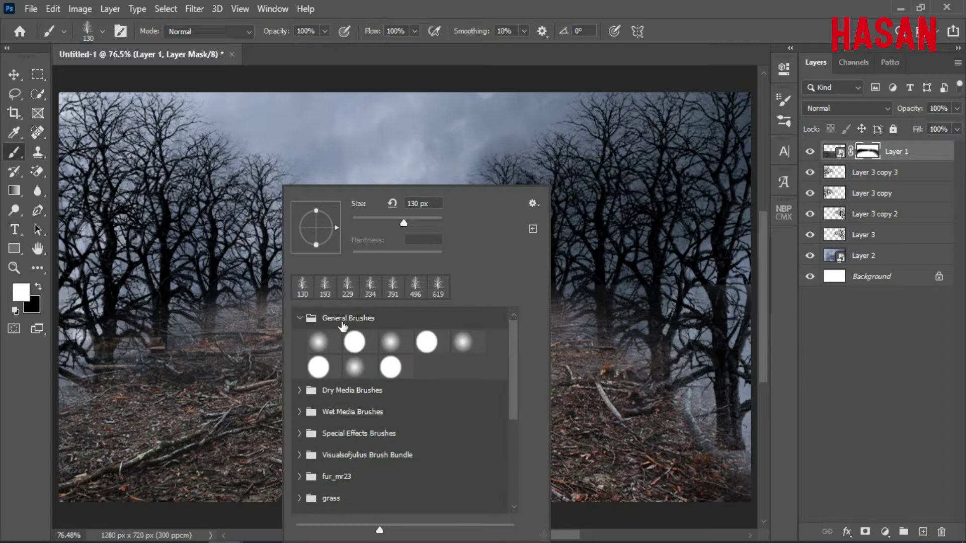
double_click(318, 338)
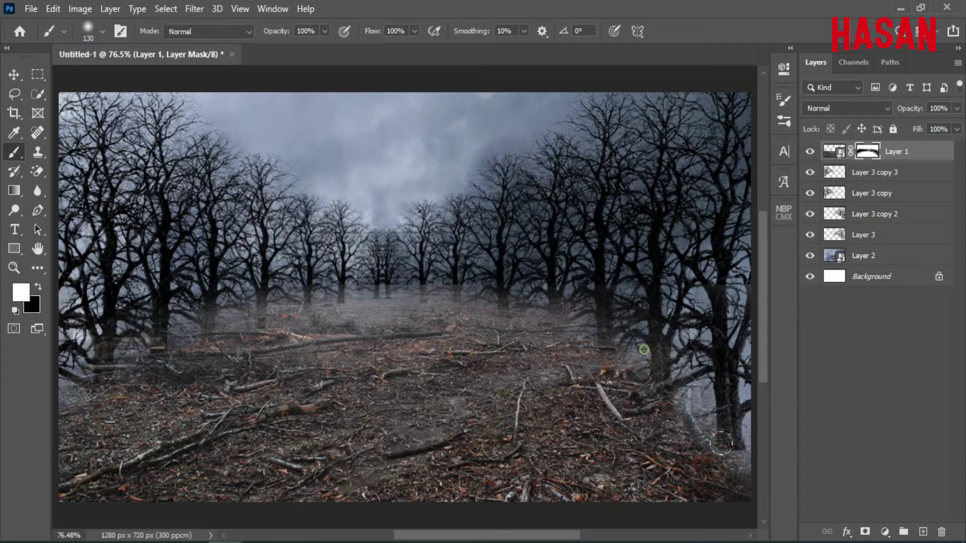
left_click_drag(721, 444, 654, 352)
Step: At 11% brush flow, paint black lightly on the ground mask around the rightmost trunk base and return the foreground colour to white
left_click_drag(373, 36, 309, 33)
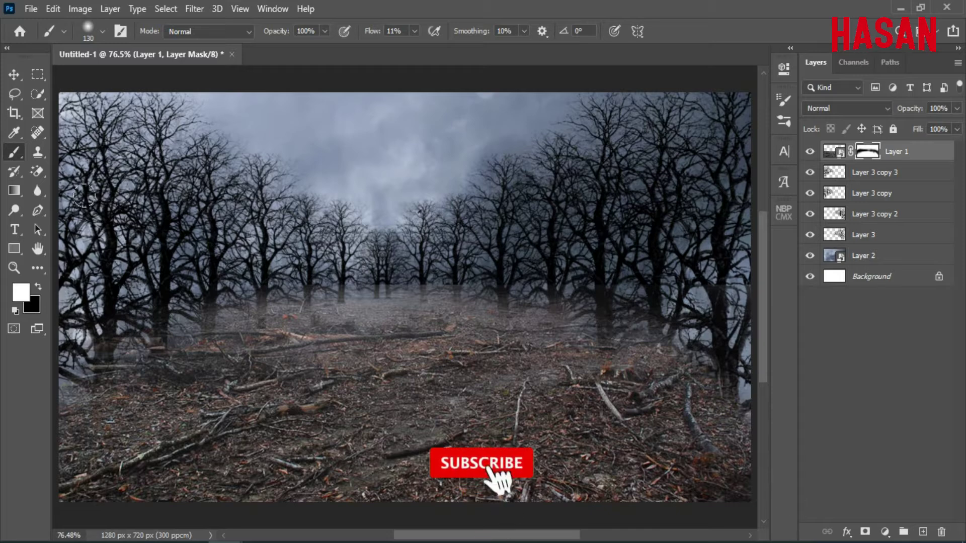
key("x")
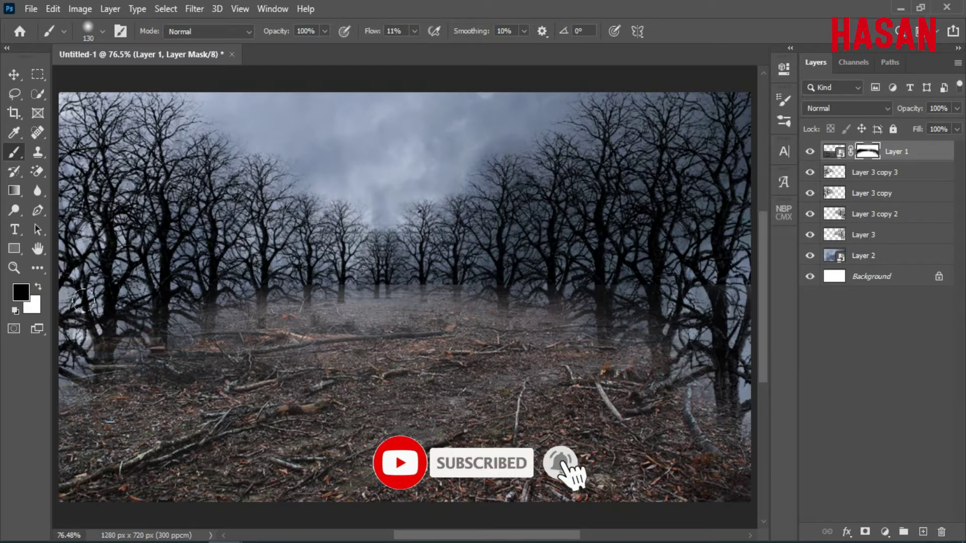
left_click(37, 287)
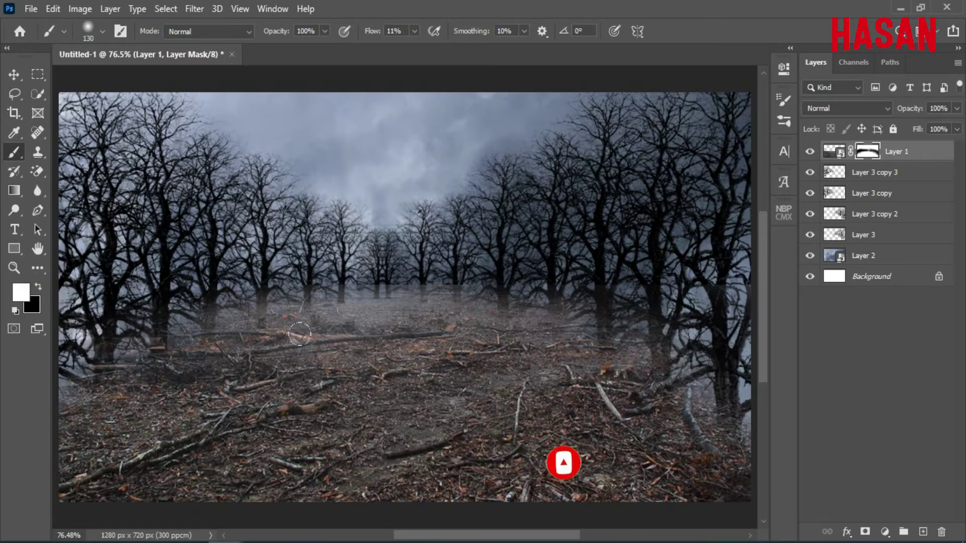
Step: Duplicate the ground layer, Layer 1, together with its mask
left_click(13, 75)
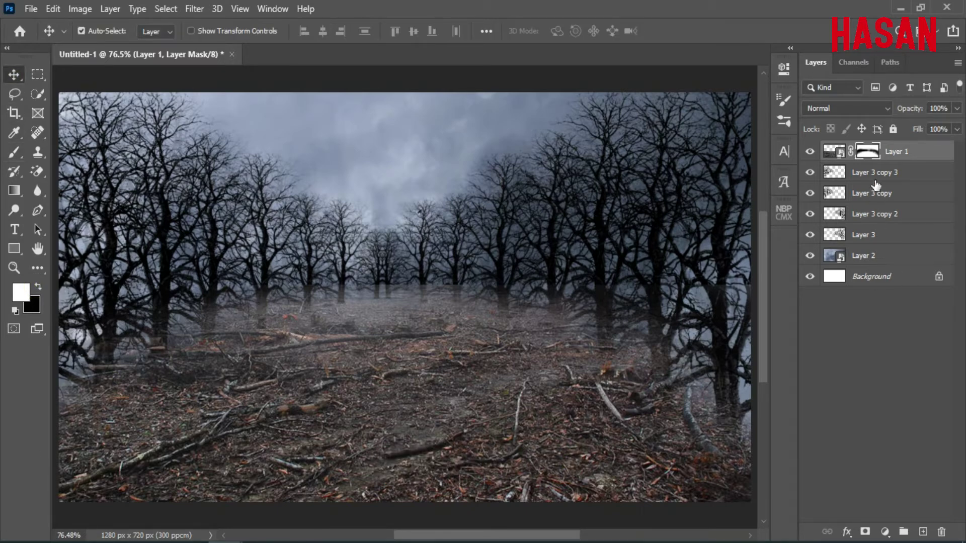
left_click(833, 151)
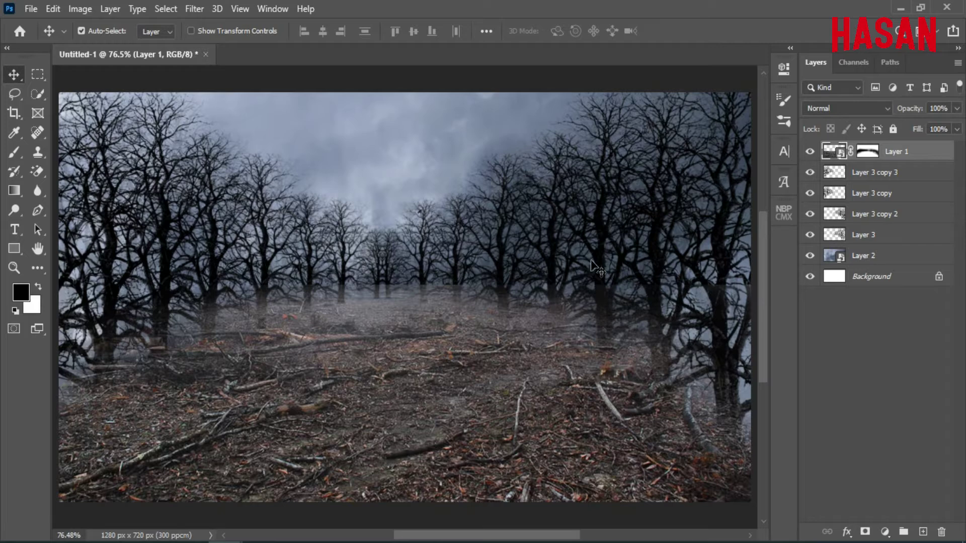
right_click(930, 155)
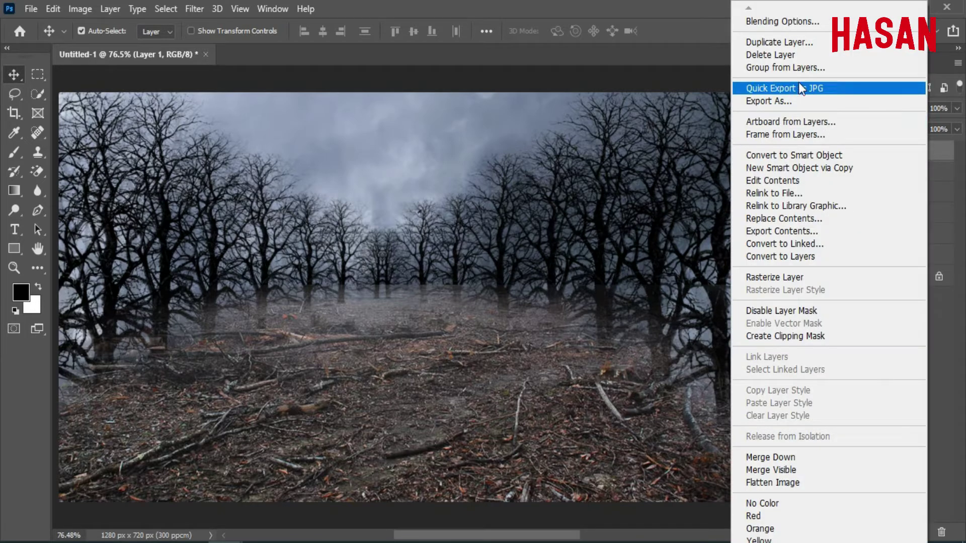
left_click(783, 41)
left_click(599, 143)
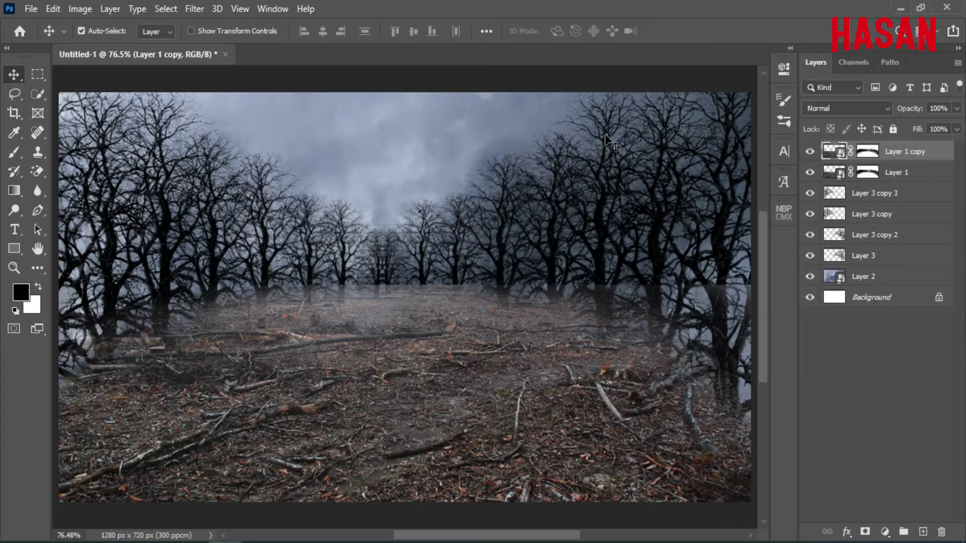
Step: Scale the duplicated ground, Layer 1 copy, to 71.05% width and 89.08% height, centred at about X 640 px, Y 501.29 px
left_click_drag(546, 181, 537, 172)
key("ctrl+t")
key("ctrl+minus")
key("ctrl+minus")
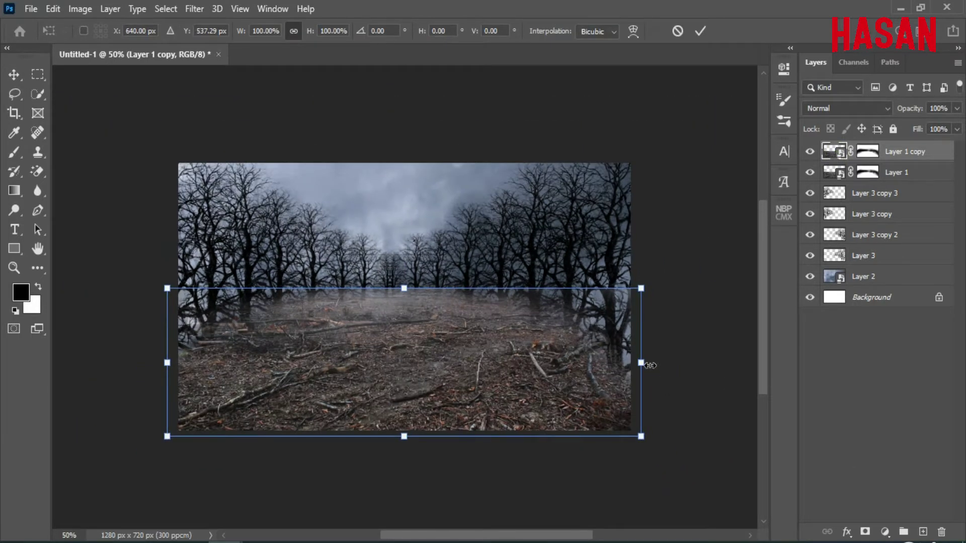
left_click_drag(650, 365, 573, 363)
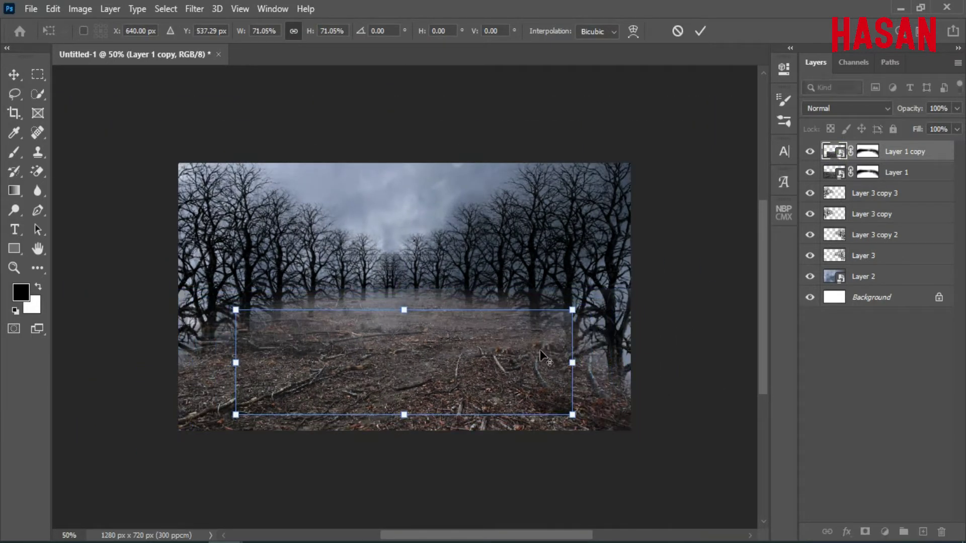
left_click_drag(404, 310, 404, 276)
left_click(700, 31)
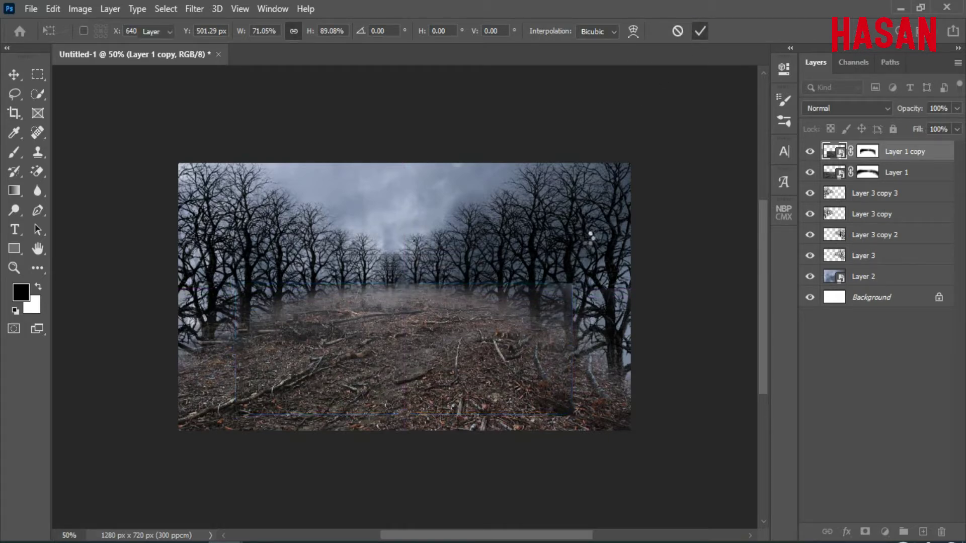
key("ctrl+0")
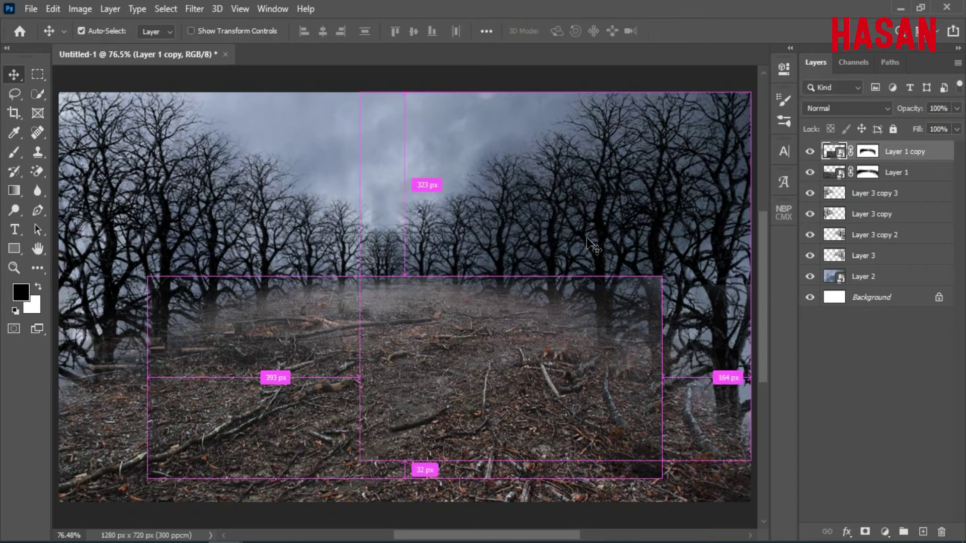
Step: Paint black on Layer 1 copy's mask with a 109 px soft brush at 11% flow to fade its upper edge beneath the trees
key("ctrl+minus")
left_click(868, 151)
key("x")
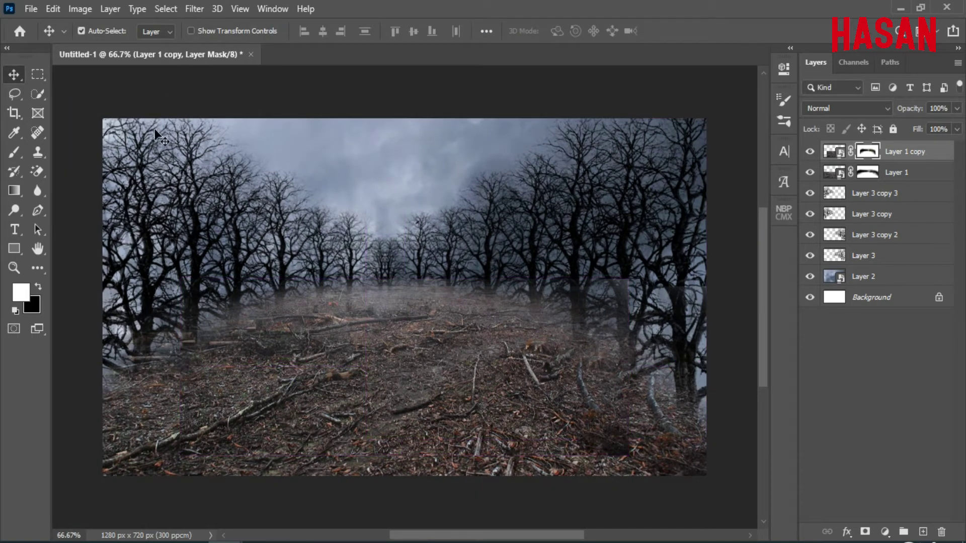
left_click(16, 152)
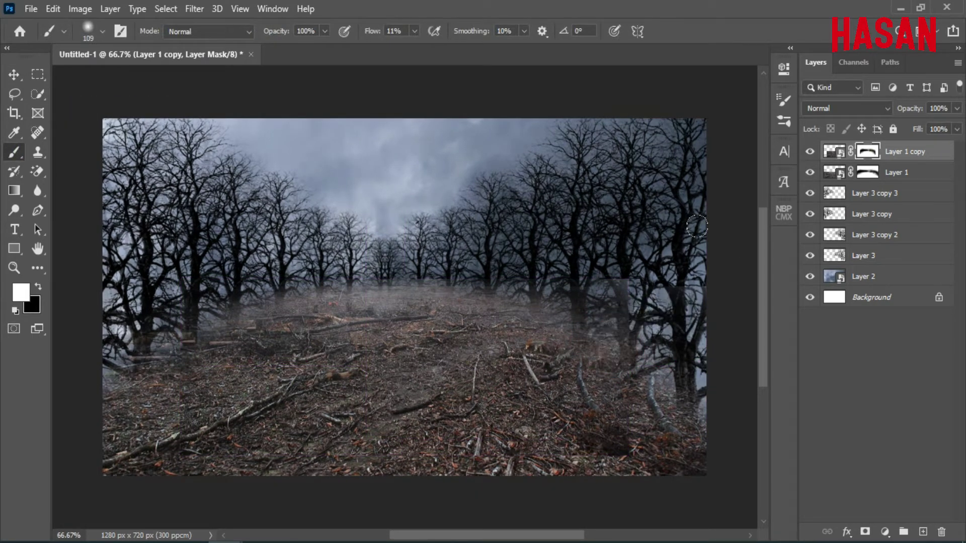
left_click(39, 288)
mouse_move(552, 277)
left_mouse_down()
mouse_move(491, 292)
mouse_move(629, 527)
mouse_move(472, 234)
left_mouse_up()
mouse_move(484, 288)
left_mouse_down()
mouse_move(415, 286)
mouse_move(528, 298)
mouse_move(514, 330)
mouse_move(494, 279)
left_mouse_up()
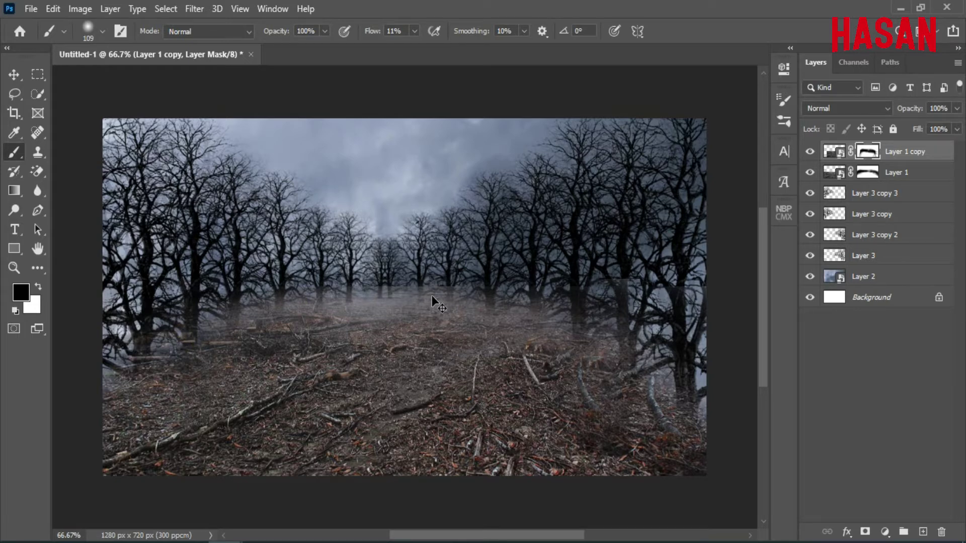
scroll(431, 297, "up", 2)
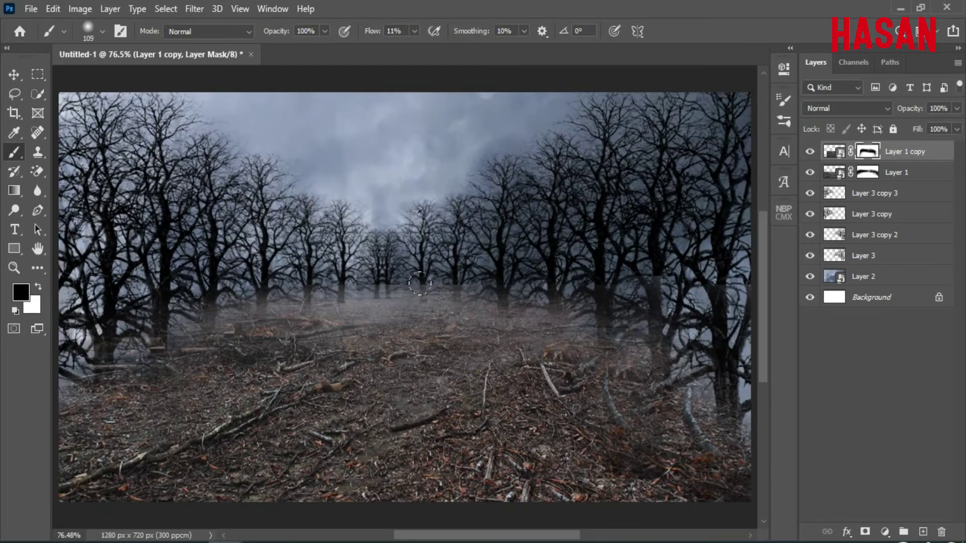
Step: Bring the full moon layer from the open bright_full_moon PNG into the forest composite and minimise the moon document
left_click(14, 74)
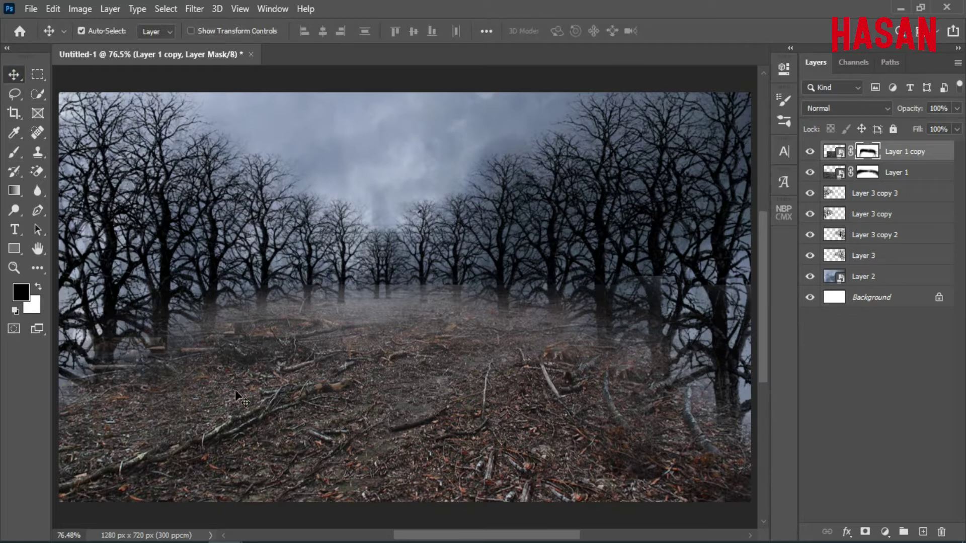
mouse_move(225, 541)
left_click(494, 501)
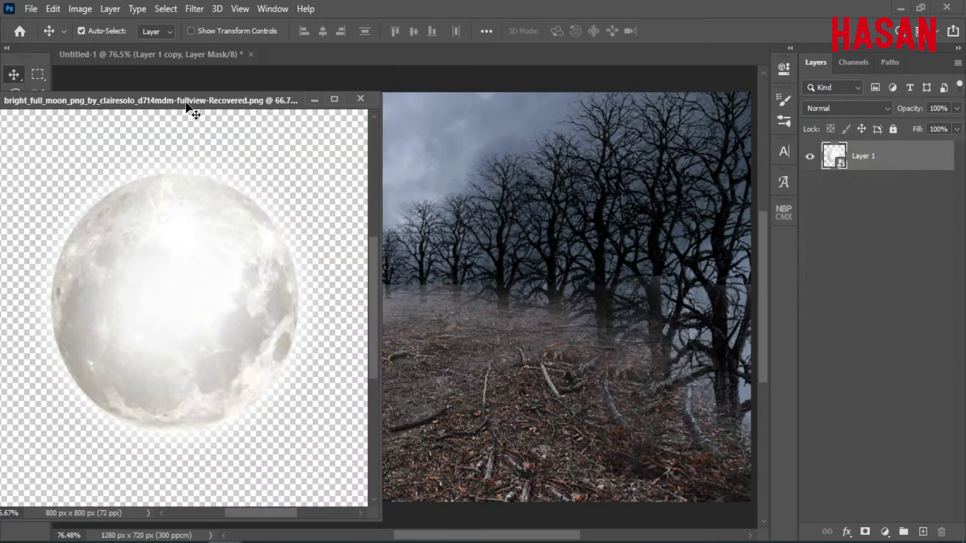
left_click_drag(189, 104, 805, 240)
left_click(585, 123)
left_click(715, 196)
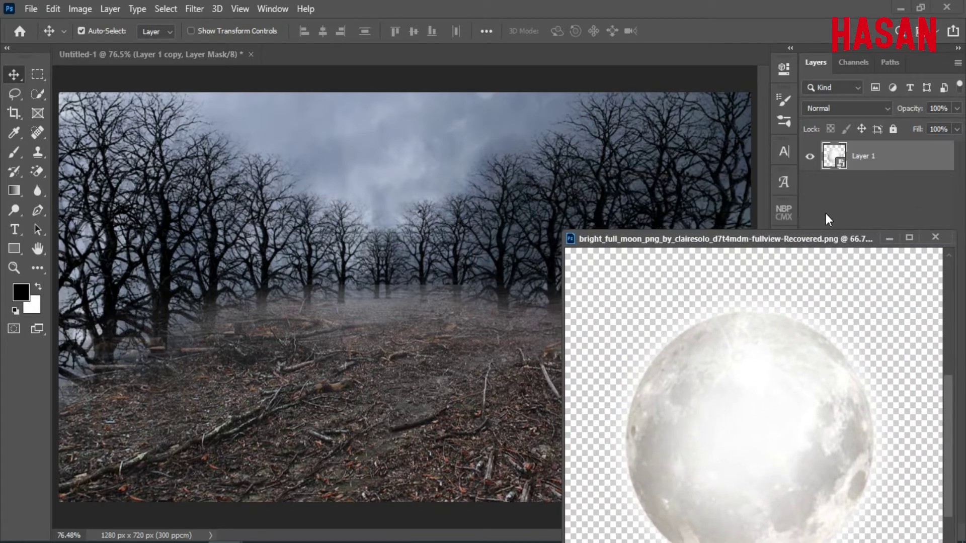
left_click_drag(876, 156, 402, 266)
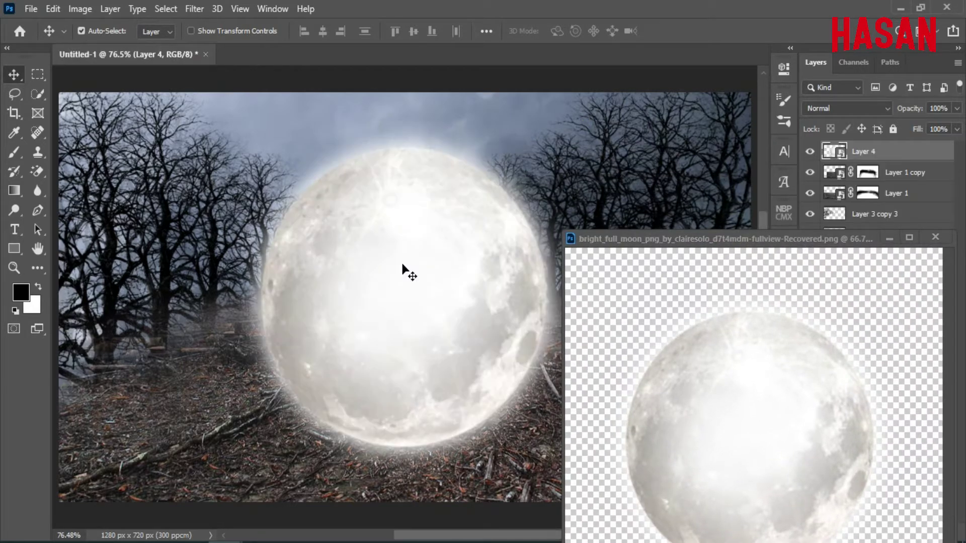
left_click(888, 237)
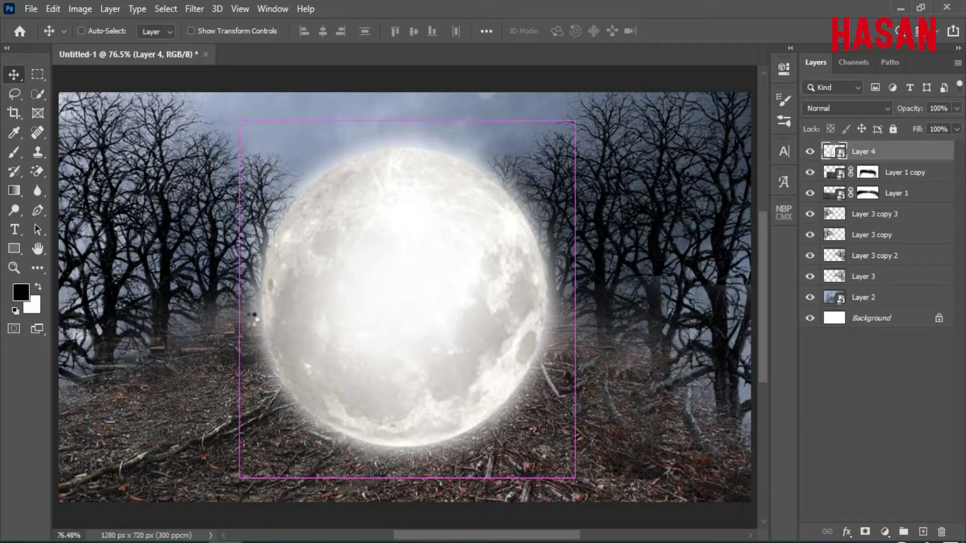
Step: Shrink the moon to about a third of its size and place it in the sky above the gap between the tree rows
key("ctrl+t")
left_click_drag(573, 300, 410, 154)
left_click(678, 32)
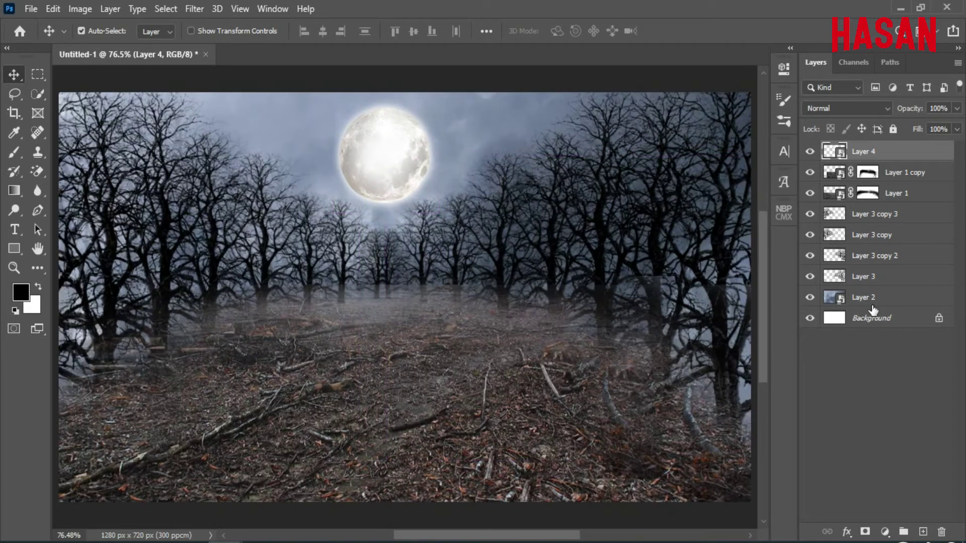
Step: Duplicate the sky layer, Layer 2, and move the copy directly beneath the moon layer, above the ground layers
left_click(876, 304)
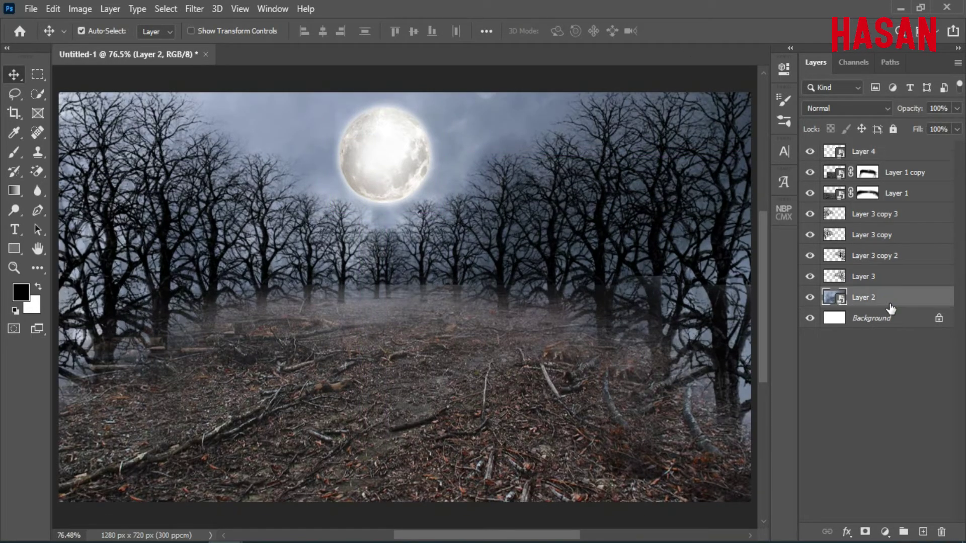
right_click(890, 307)
left_click(755, 52)
left_click(602, 142)
left_click_drag(912, 301, 905, 174)
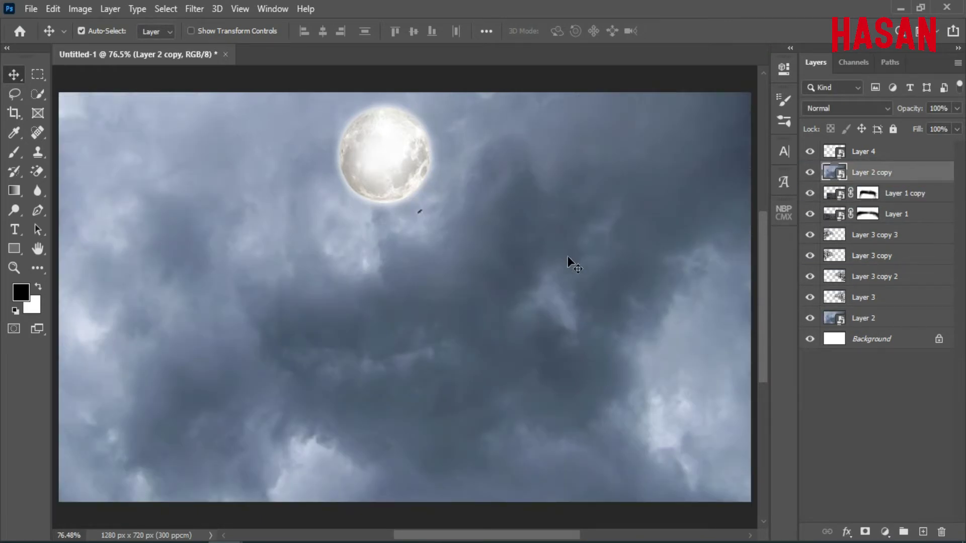
Step: Add a mask to Layer 2 copy and paint black with a 169 px soft brush at 11% flow to reveal the ground
left_click(865, 532)
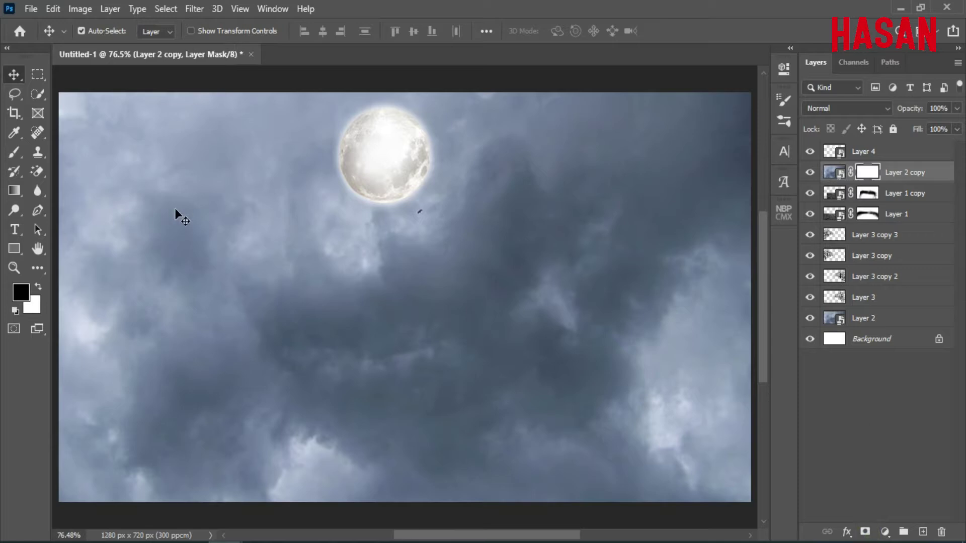
key("b")
right_click(267, 186)
double_click(312, 339)
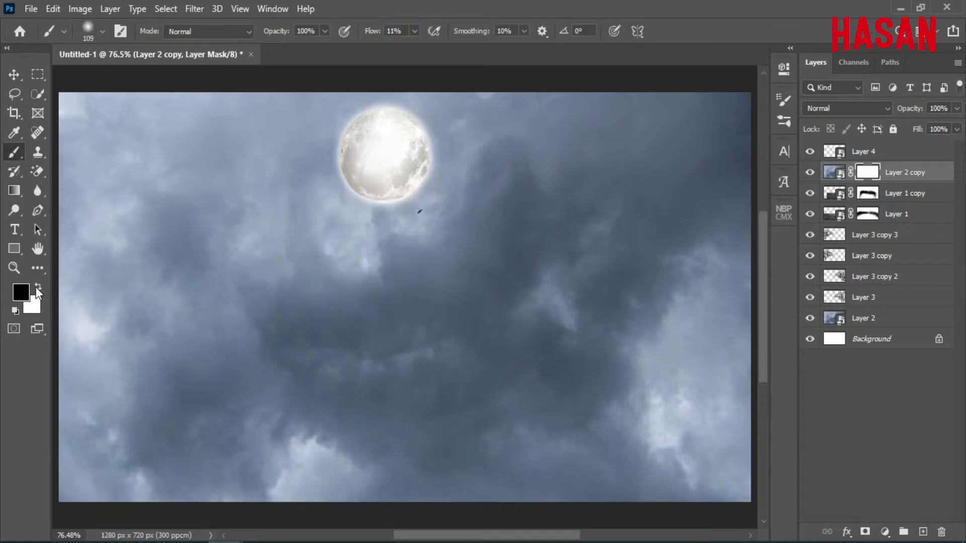
right_click(376, 309, "alt")
mouse_move(353, 418)
left_mouse_down()
mouse_move(399, 373)
mouse_move(190, 403)
mouse_move(381, 358)
mouse_move(670, 438)
mouse_move(375, 470)
mouse_move(398, 318)
mouse_move(574, 391)
mouse_move(101, 483)
mouse_move(327, 362)
mouse_move(141, 402)
mouse_move(67, 465)
mouse_move(684, 423)
mouse_move(340, 450)
left_mouse_up()
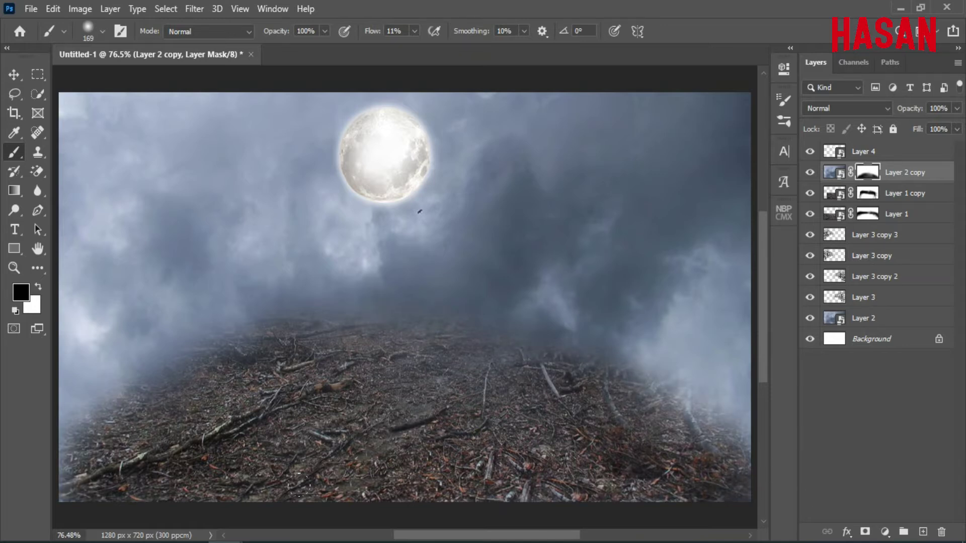
mouse_move(86, 491)
left_mouse_down()
mouse_move(68, 453)
mouse_move(96, 412)
mouse_move(562, 412)
mouse_move(449, 365)
left_mouse_up()
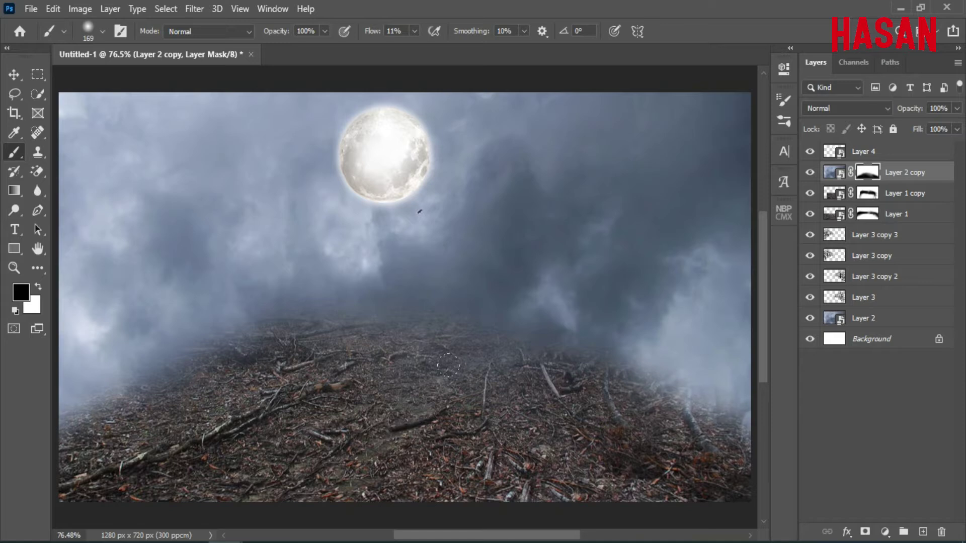
Step: At 4% brush flow, paint black on Layer 2 copy's mask over both tree rows and the horizon to reveal them through thin mist
left_click_drag(373, 34, 370, 34)
mouse_move(294, 189)
left_mouse_down()
mouse_move(248, 139)
mouse_move(182, 164)
mouse_move(195, 225)
mouse_move(232, 251)
mouse_move(138, 348)
mouse_move(257, 219)
mouse_move(374, 216)
mouse_move(424, 197)
mouse_move(725, 294)
mouse_move(804, 411)
mouse_move(597, 291)
left_mouse_up()
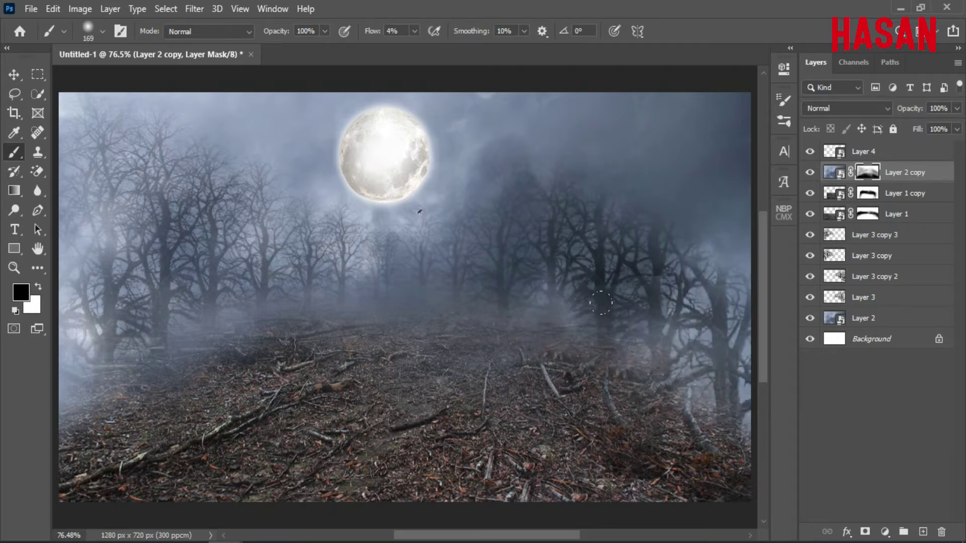
mouse_move(516, 270)
left_mouse_down()
mouse_move(516, 306)
mouse_move(730, 397)
mouse_move(469, 259)
mouse_move(399, 254)
mouse_move(339, 297)
mouse_move(273, 306)
mouse_move(163, 248)
mouse_move(164, 228)
mouse_move(437, 265)
mouse_move(291, 308)
left_mouse_up()
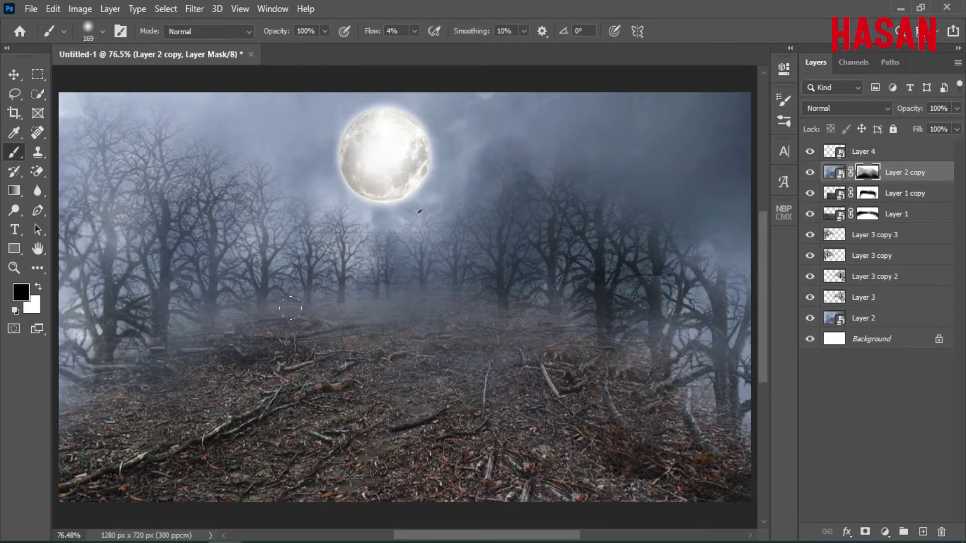
mouse_move(600, 262)
left_mouse_down()
mouse_move(720, 237)
mouse_move(614, 136)
mouse_move(655, 266)
mouse_move(242, 166)
mouse_move(81, 186)
mouse_move(131, 252)
left_mouse_up()
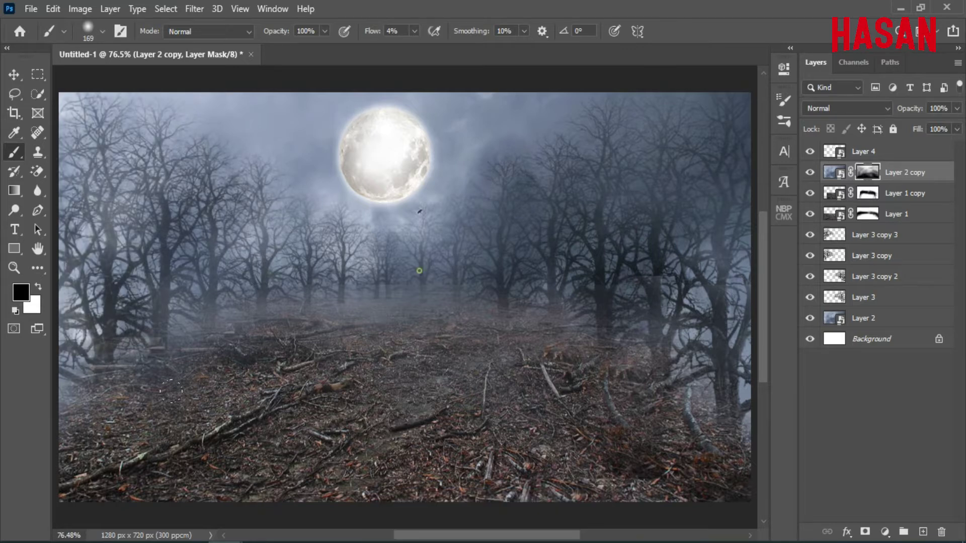
left_click_drag(171, 392, 61, 377)
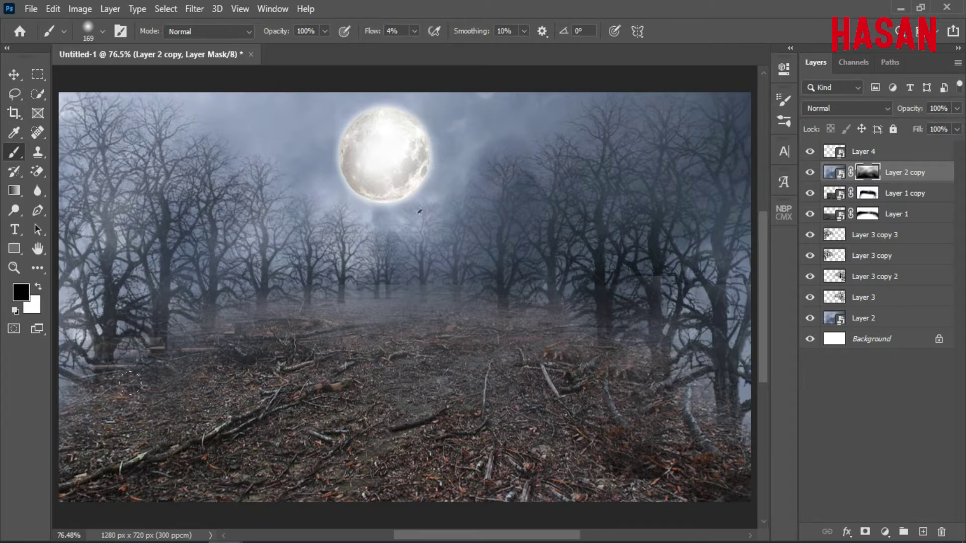
key("ctrl+minus")
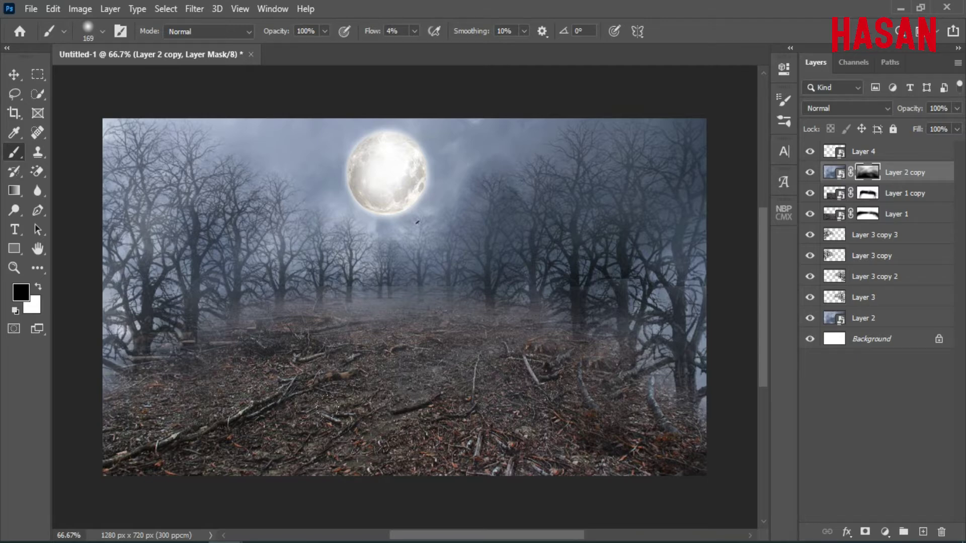
left_click_drag(435, 214, 473, 254)
left_click_drag(401, 251, 404, 275)
key("ctrl+0")
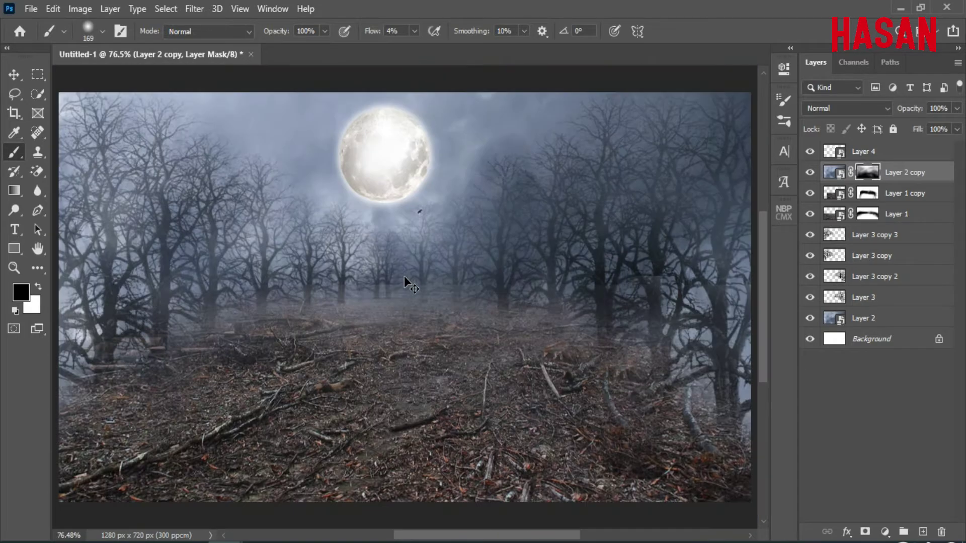
Step: Check what Layer 1 and Layer 1 copy each contribute to the ground by hiding and showing them in turn
key("v")
left_click(242, 283)
left_click(834, 174)
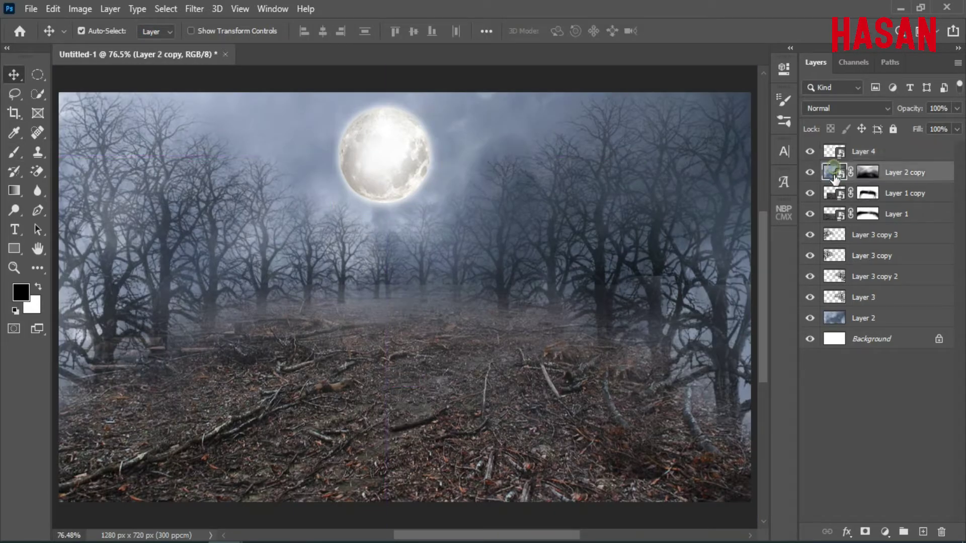
left_click(834, 216)
left_click(812, 215)
left_click(811, 215)
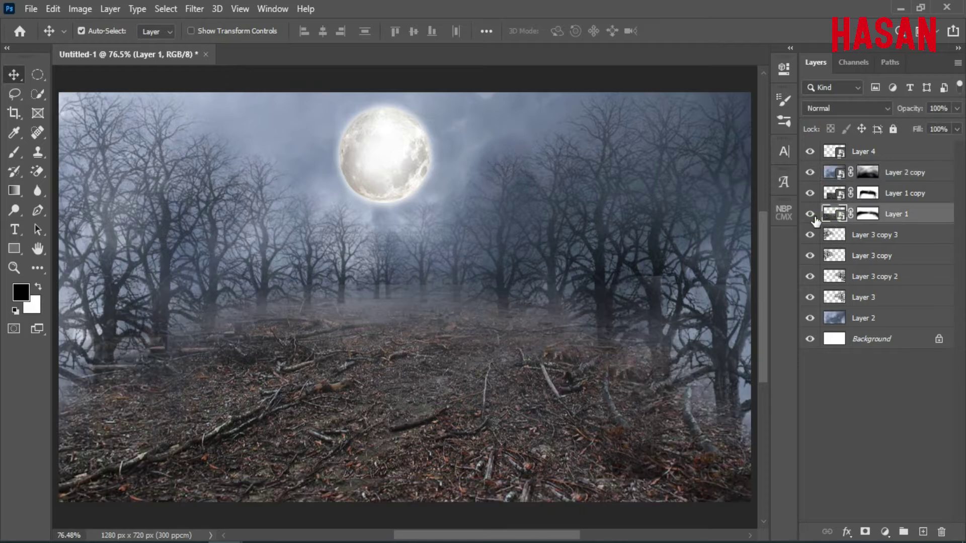
left_click(831, 195)
left_click(810, 194)
left_click(810, 193)
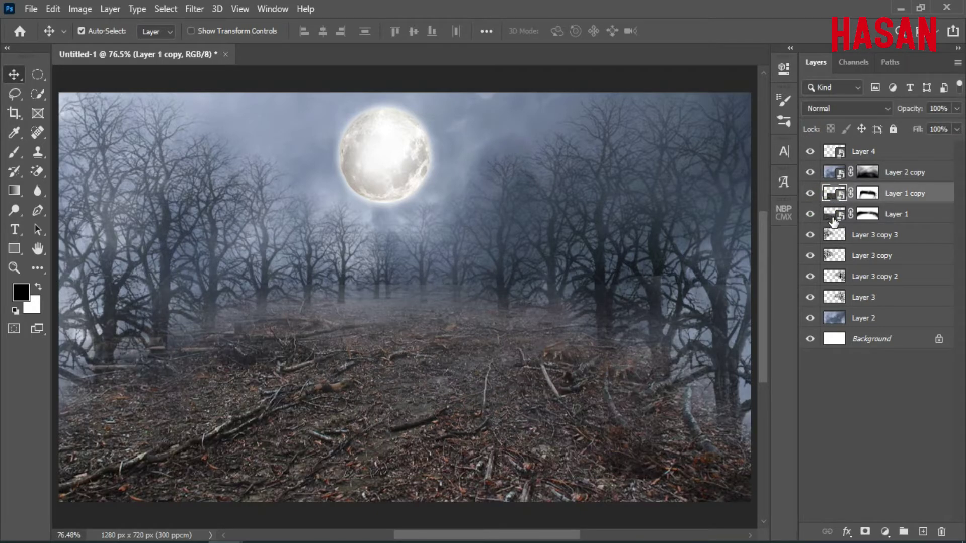
Step: Group the two ground layers, Layer 1 and Layer 1 copy, and convert the group to a smart object
left_click(910, 222, "shift")
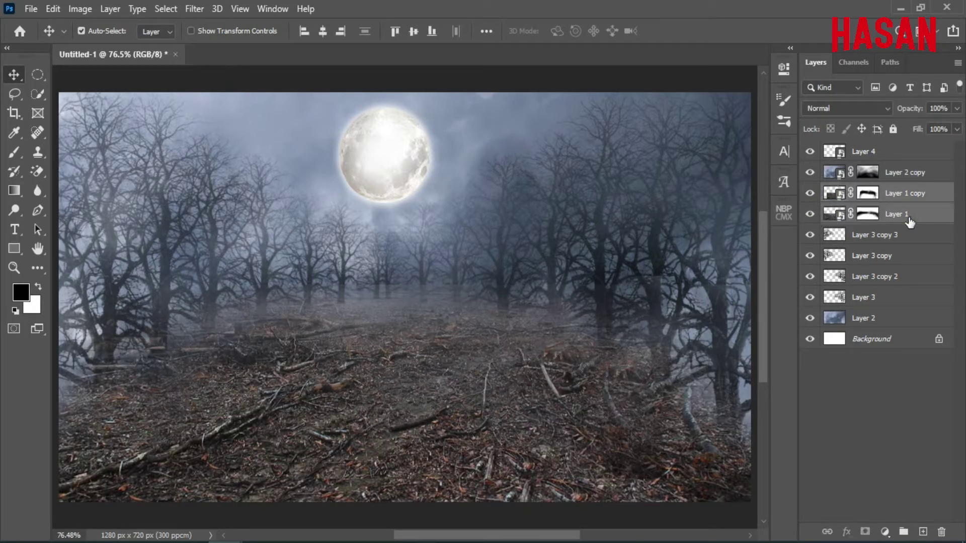
key("ctrl+g")
right_click(861, 191)
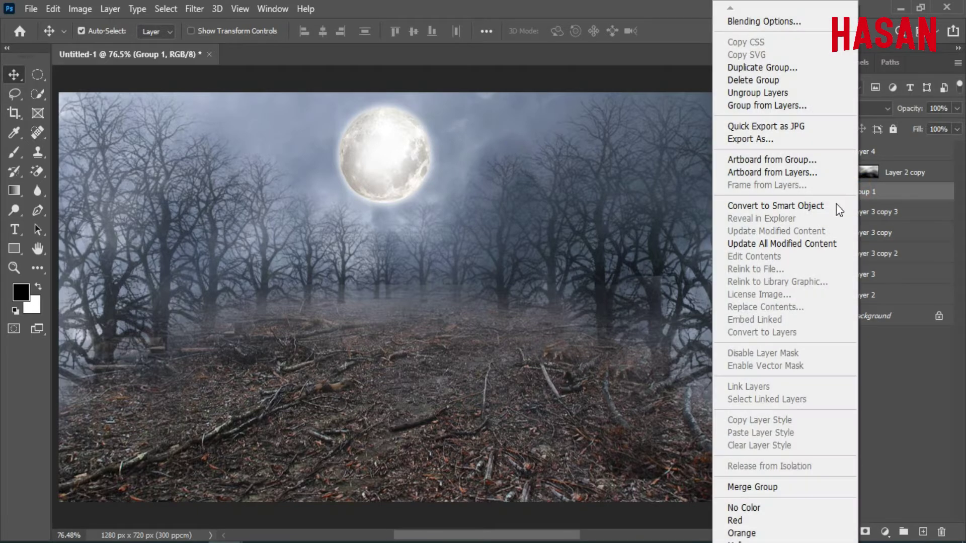
left_click(782, 207)
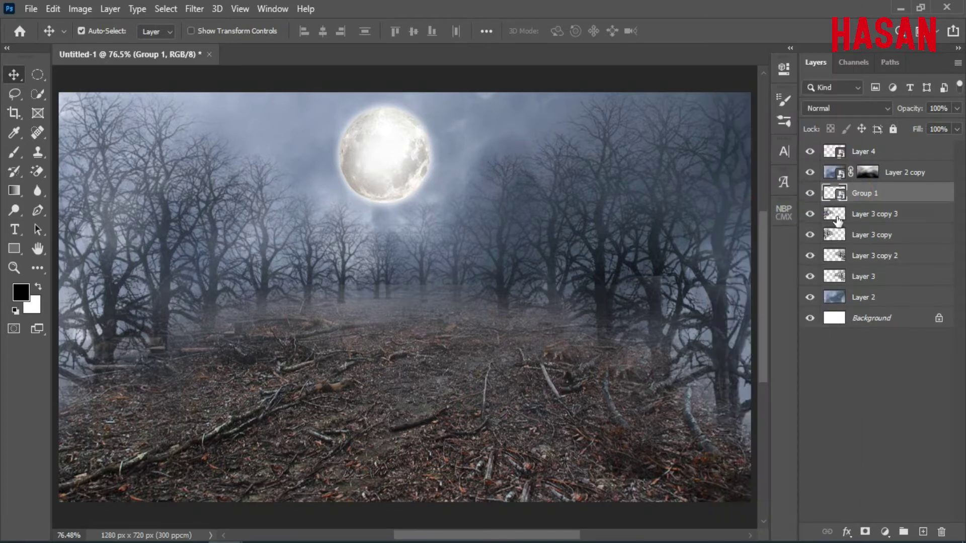
Step: Start a Camera Raw Filter on the Group 1 ground layer and cool its Temperature to -13
left_click(202, 9)
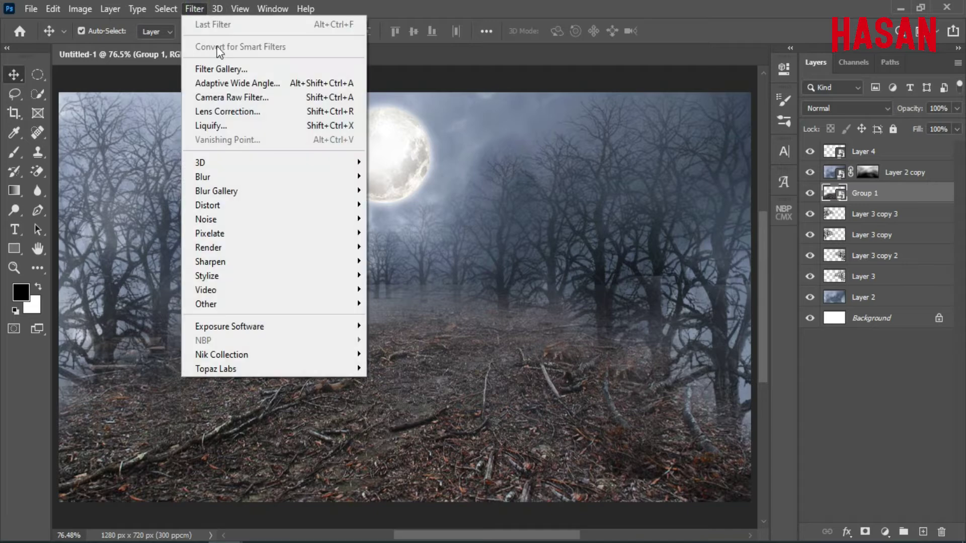
left_click(236, 93)
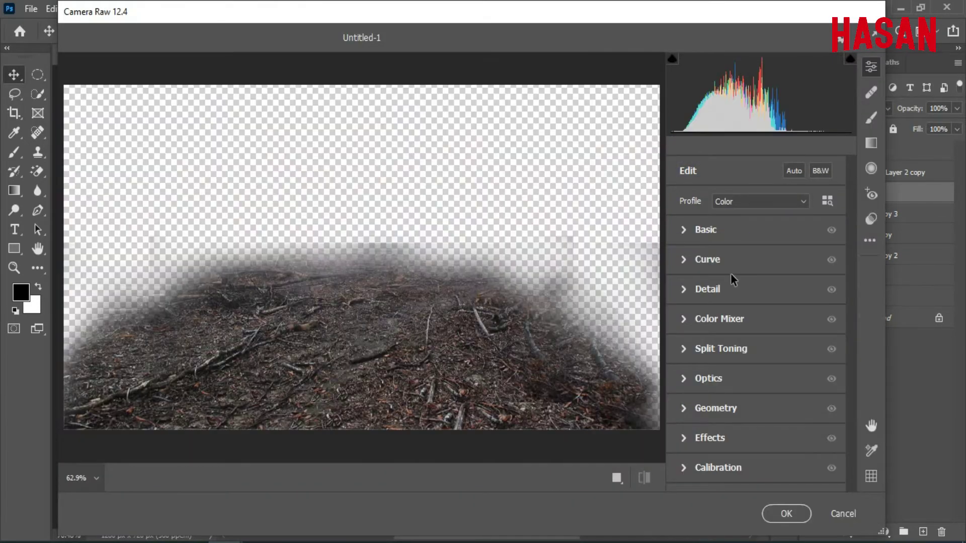
left_click(683, 231)
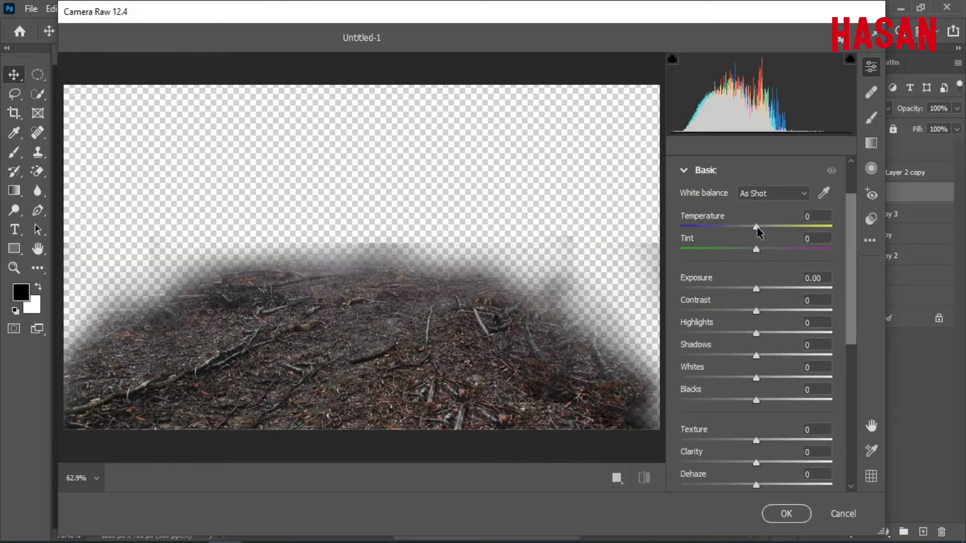
left_click_drag(757, 226, 748, 230)
scroll(756, 261, "down", 8)
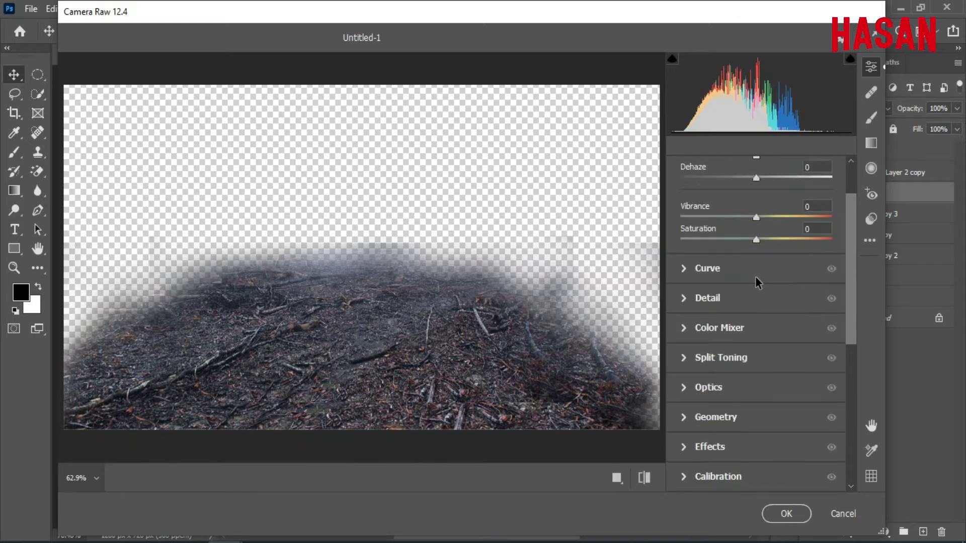
left_click(684, 451)
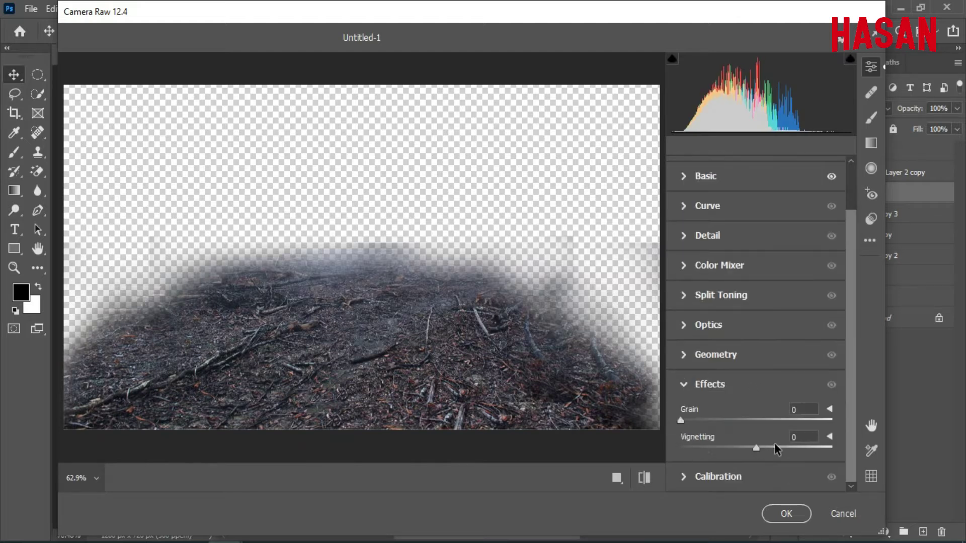
left_click(686, 383)
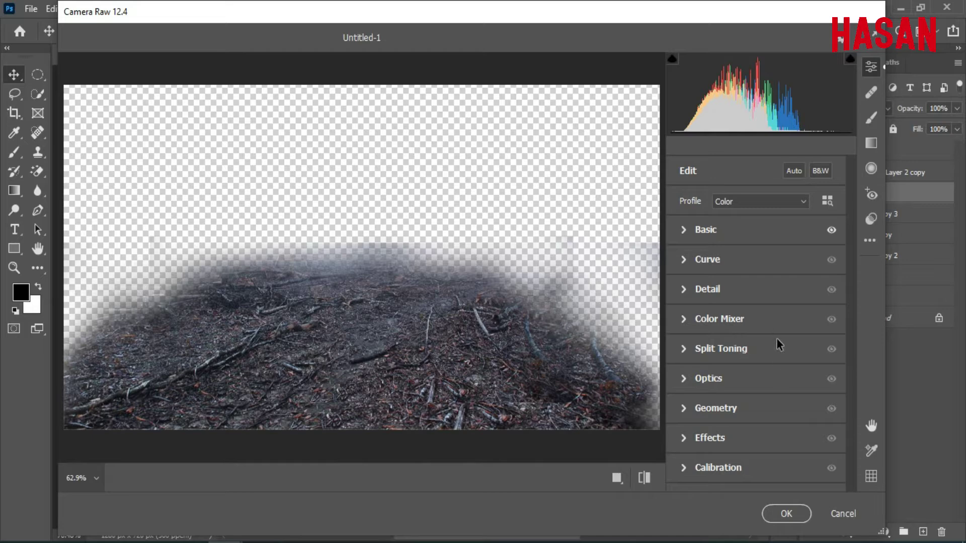
left_click(690, 233)
scroll(742, 323, "down", 5)
scroll(742, 338, "up", 5)
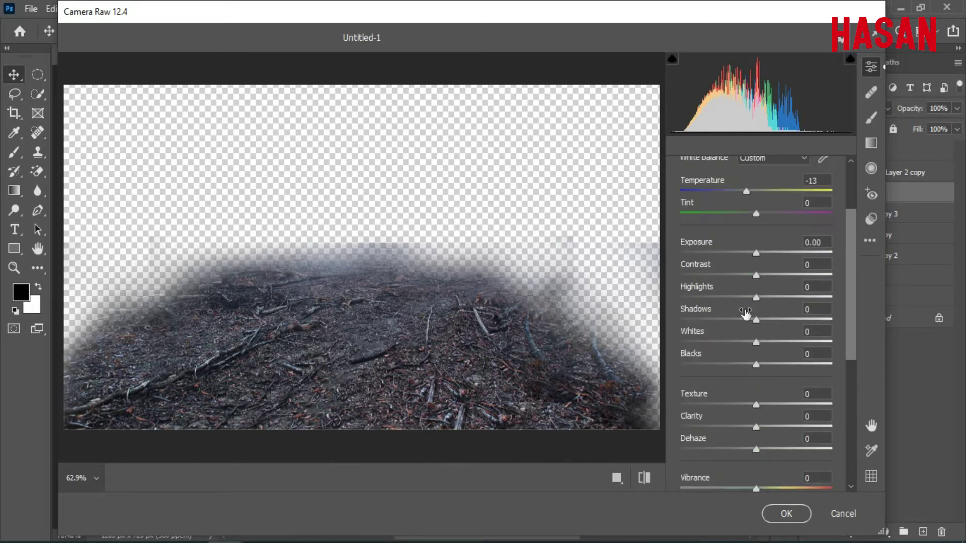
Step: Set the ground's Exposure to +0.05, Contrast +13, Texture +12, Clarity +11 and Saturation +11, and apply the filter
left_click_drag(756, 275, 757, 252)
scroll(758, 302, "down", 3)
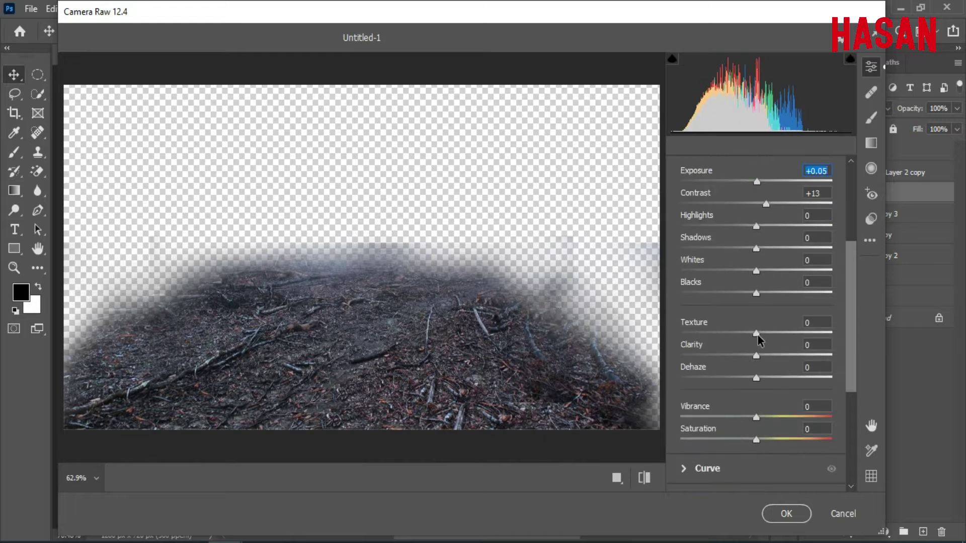
left_click_drag(757, 336, 766, 357)
scroll(754, 418, "down", 2)
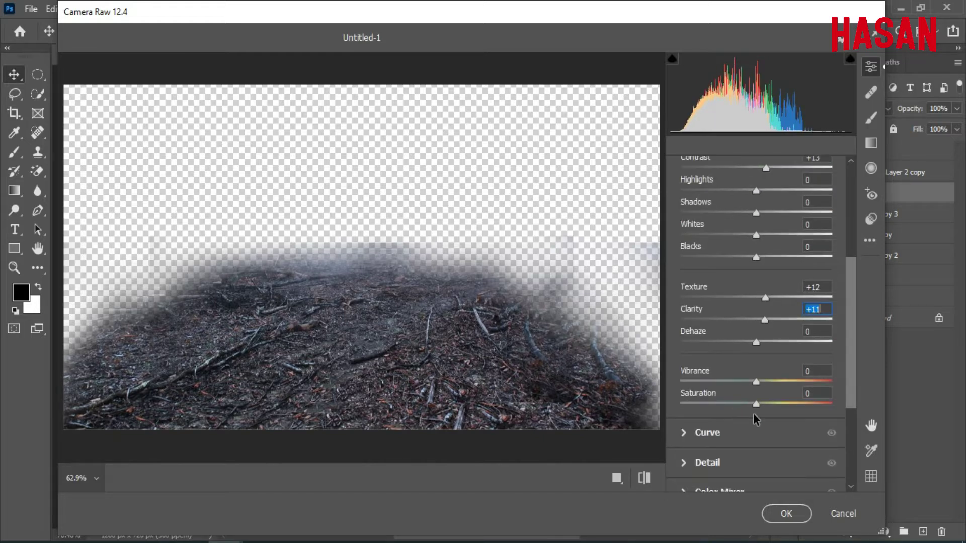
left_click_drag(758, 408, 764, 405)
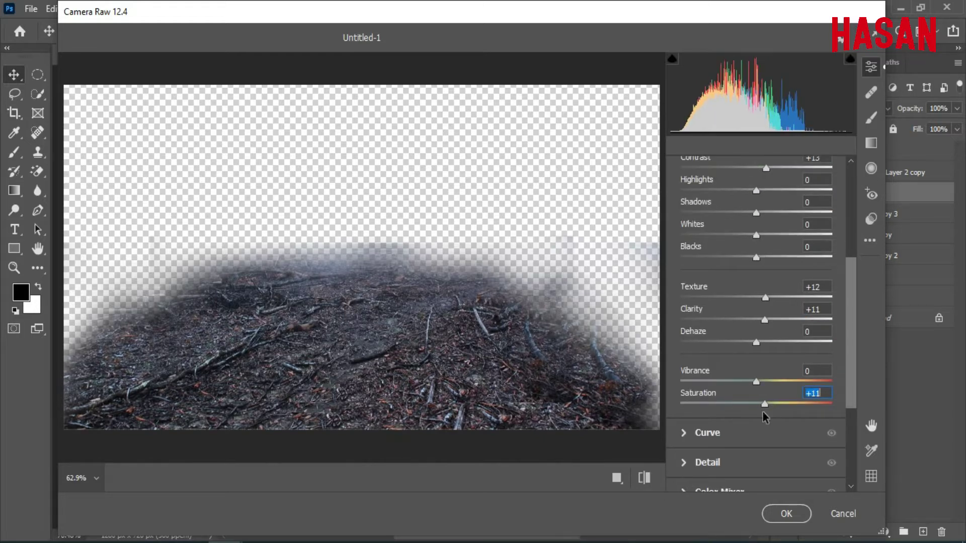
left_click(788, 514)
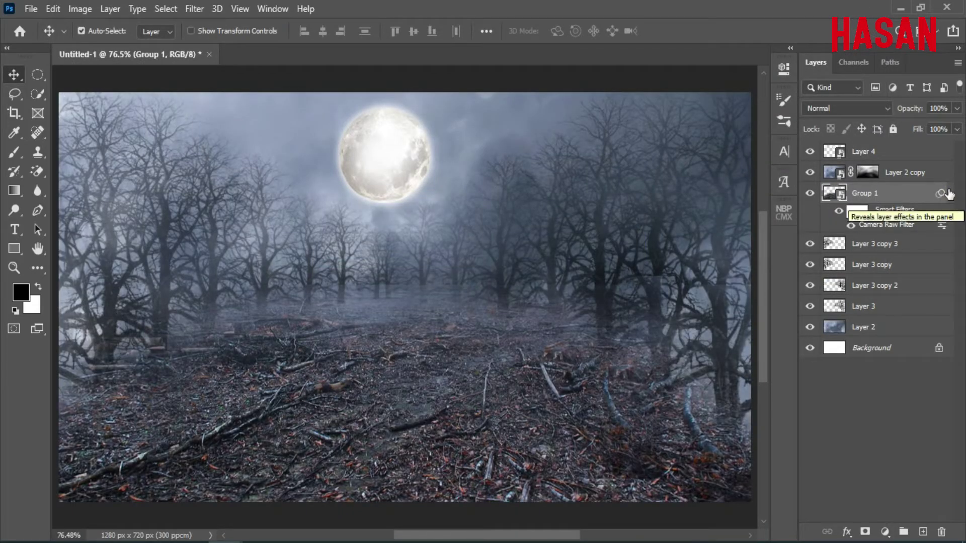
left_click(951, 194)
Step: Bring the red-hooded archer cutout from its own document into Untitled-1 as a layer above Layer 4
mouse_move(628, 491)
left_click(707, 485)
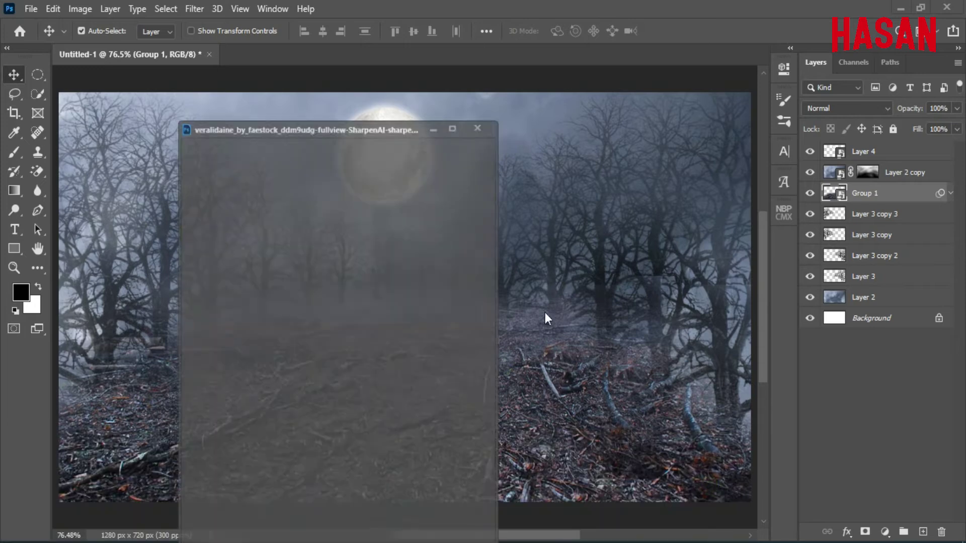
left_click_drag(349, 113, 514, 101)
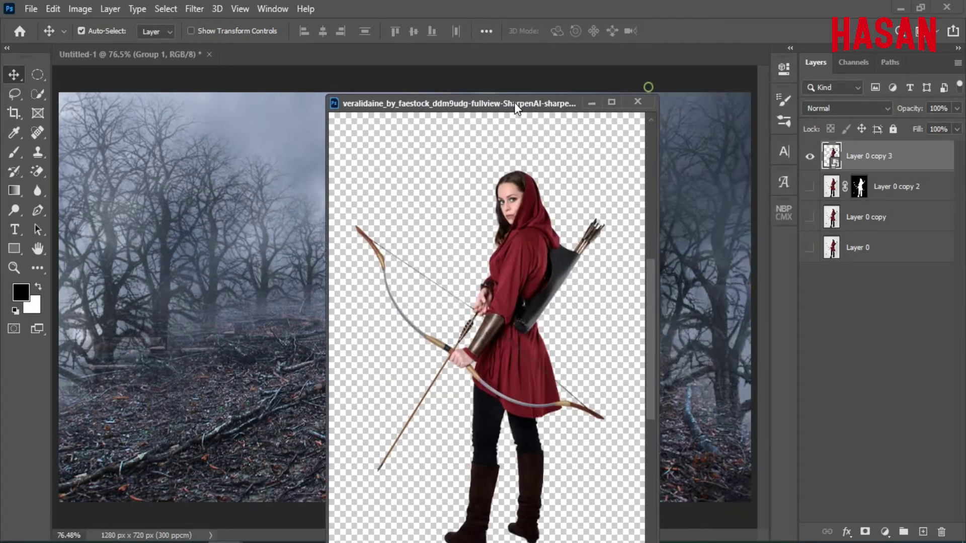
left_click(699, 56)
left_click(896, 154)
left_click_drag(576, 101, 817, 66)
left_click_drag(772, 211, 420, 287)
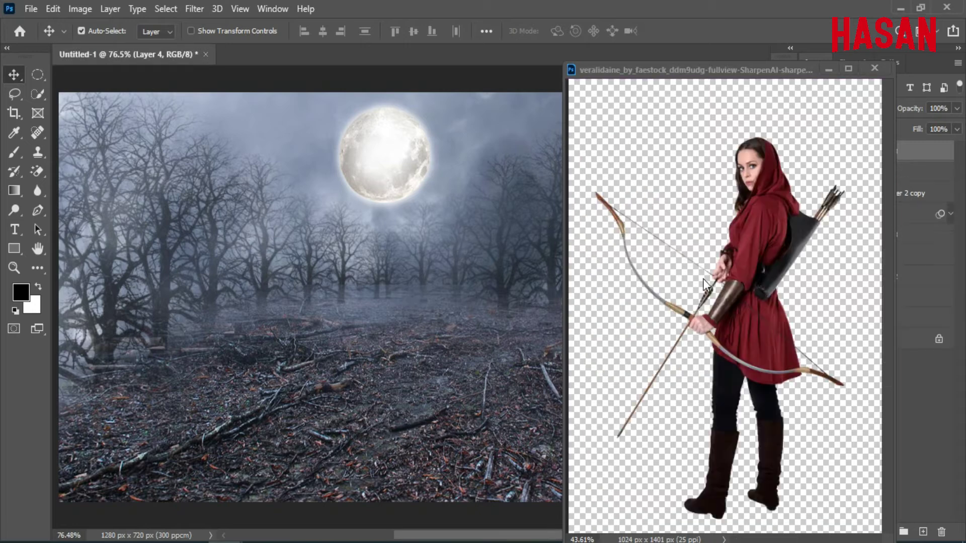
left_click(828, 70)
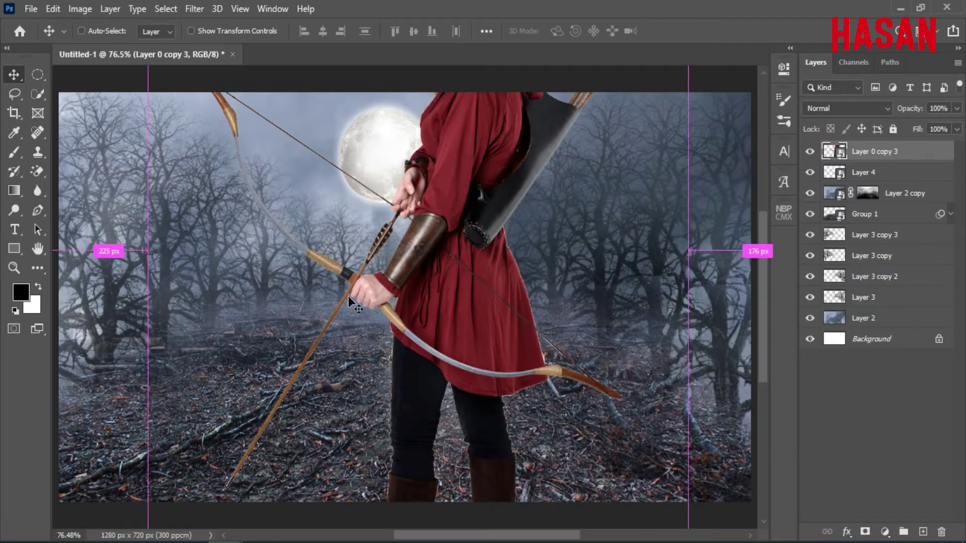
Step: Scale the archer down to 1.50% and place her in front of the moon at about X 604.5, Y 323.5 px
key("ctrl+minus")
key("ctrl+t")
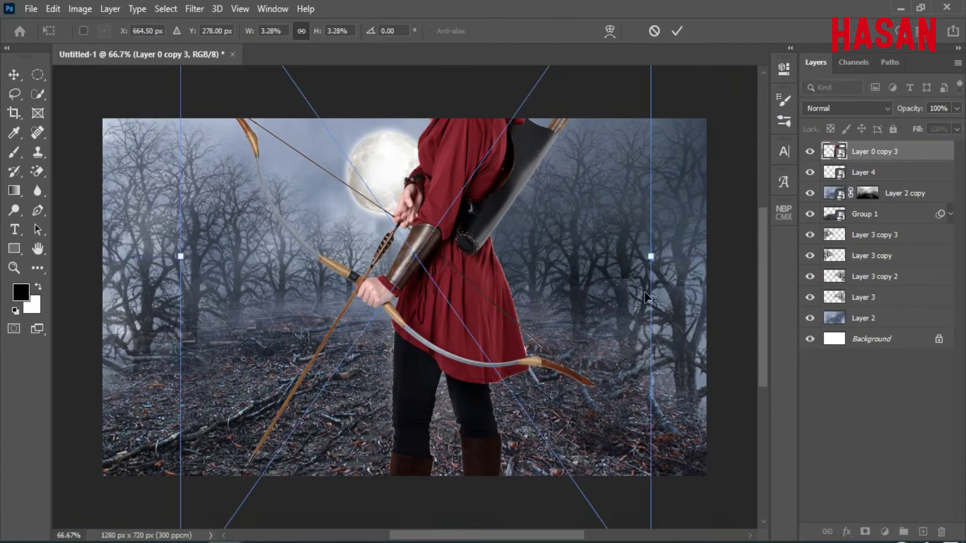
left_click_drag(636, 260, 523, 257)
left_click_drag(456, 236, 426, 256)
key("ctrl+0")
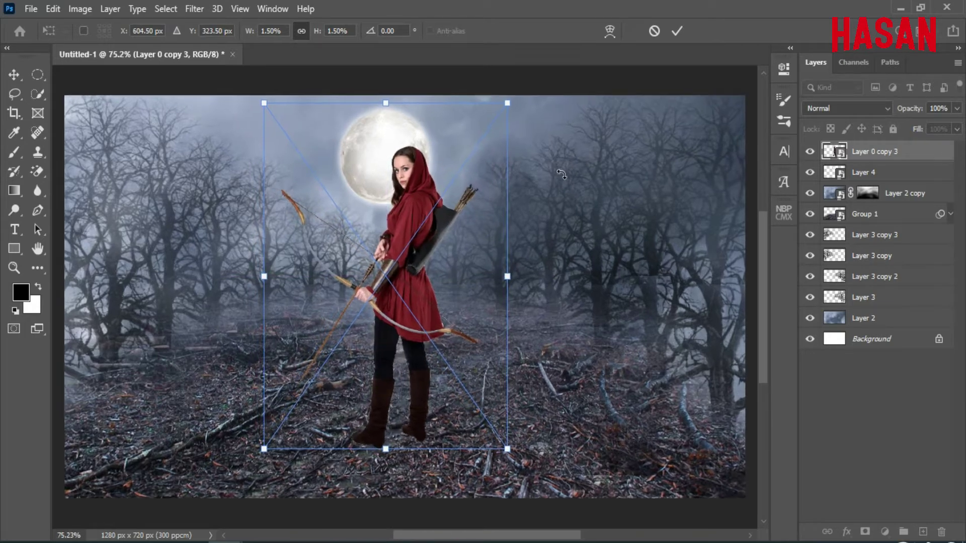
Step: Lower the archer to about Y 337.5 px, shrink her to 1.43% and apply the transform
key("ctrl+minus")
key("ctrl+minus")
key("ctrl+0")
left_click_drag(430, 224, 430, 251)
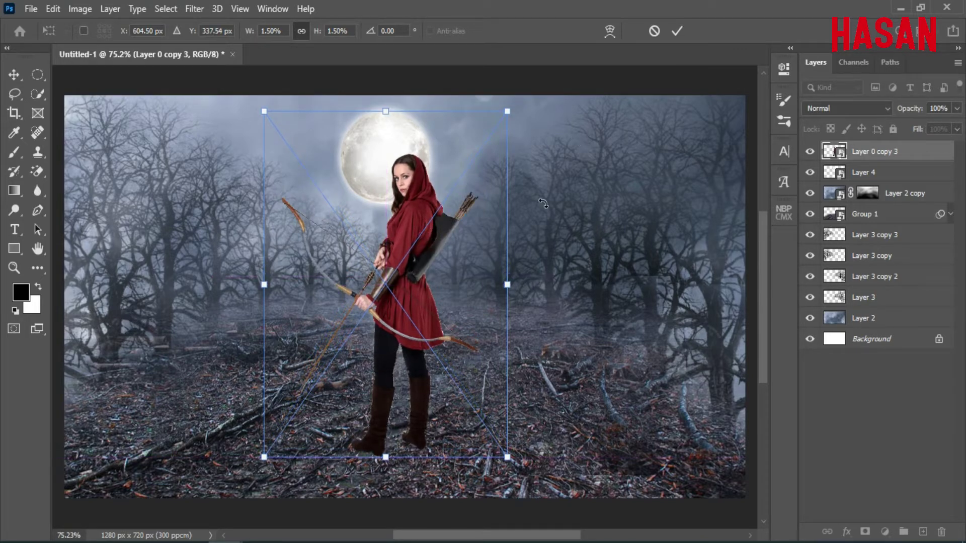
left_click_drag(515, 286, 505, 288)
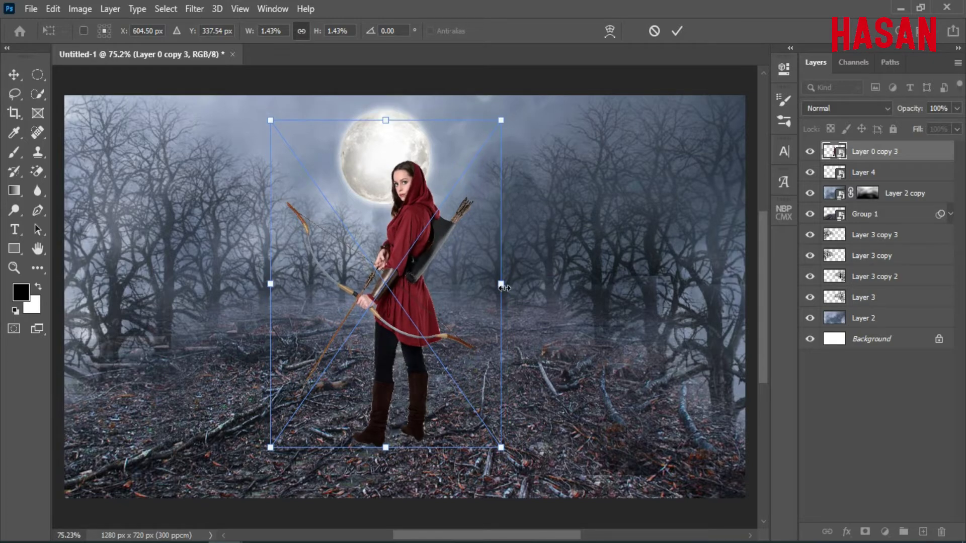
left_click(677, 31)
Step: Examine the archer cutout up close and judge her size and placement within the whole scene
scroll(491, 304, "up", 2)
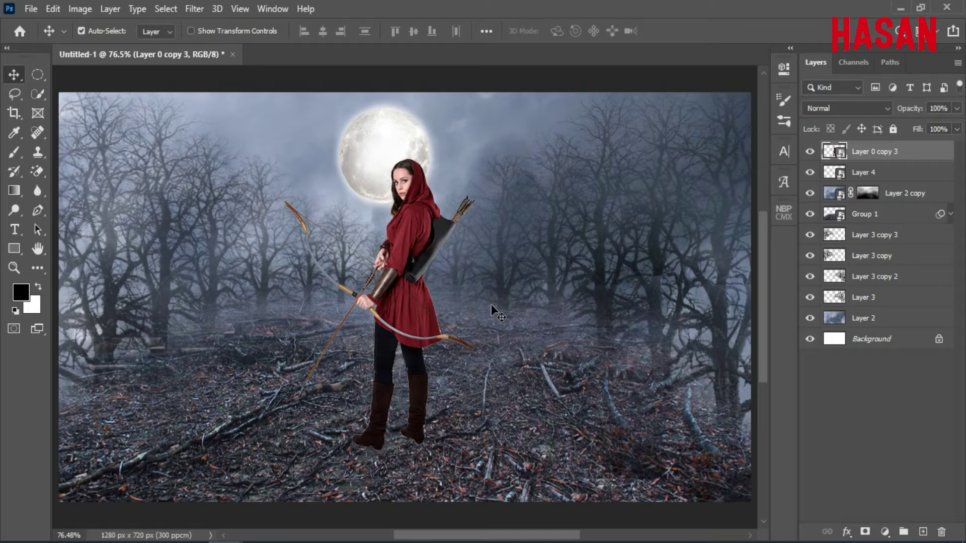
left_click_drag(407, 390, 440, 336)
left_click_drag(448, 136, 465, 499)
left_click_drag(476, 190, 435, 203)
key("ctrl+0")
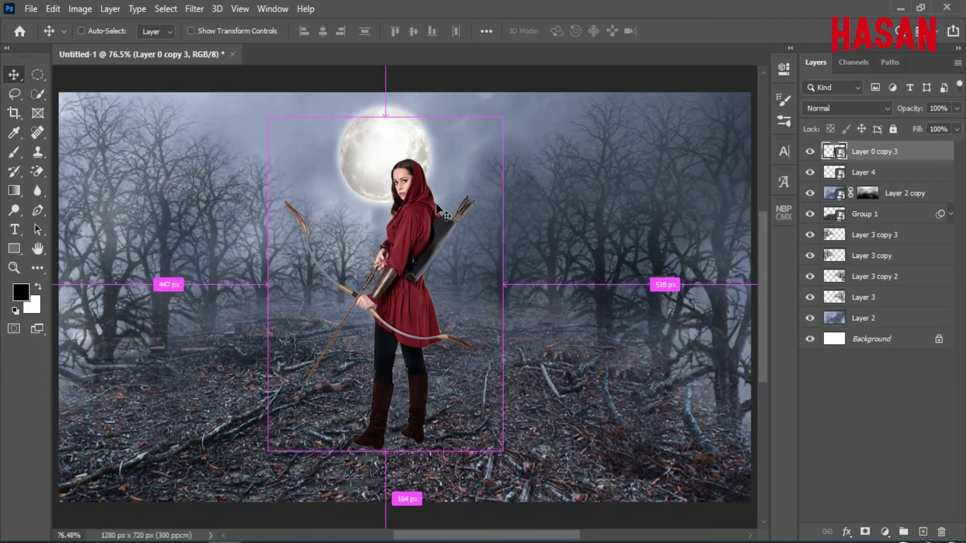
key("ctrl+minus")
key("ctrl+minus")
key("ctrl+0")
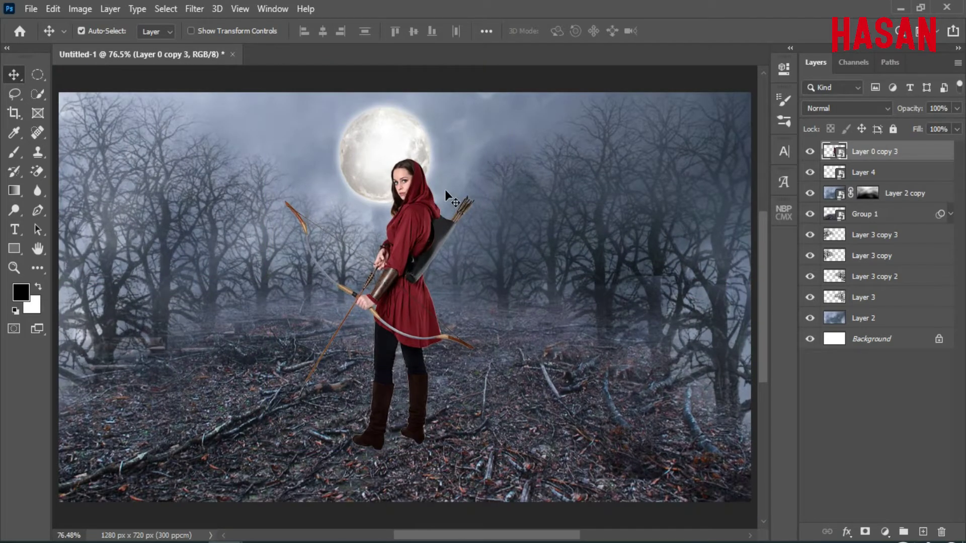
Step: Start a Camera Raw Filter on the archer and set Temperature to -10, Tint -5, Exposure -0.05 and Contrast +11
left_click(191, 10)
left_click(250, 95)
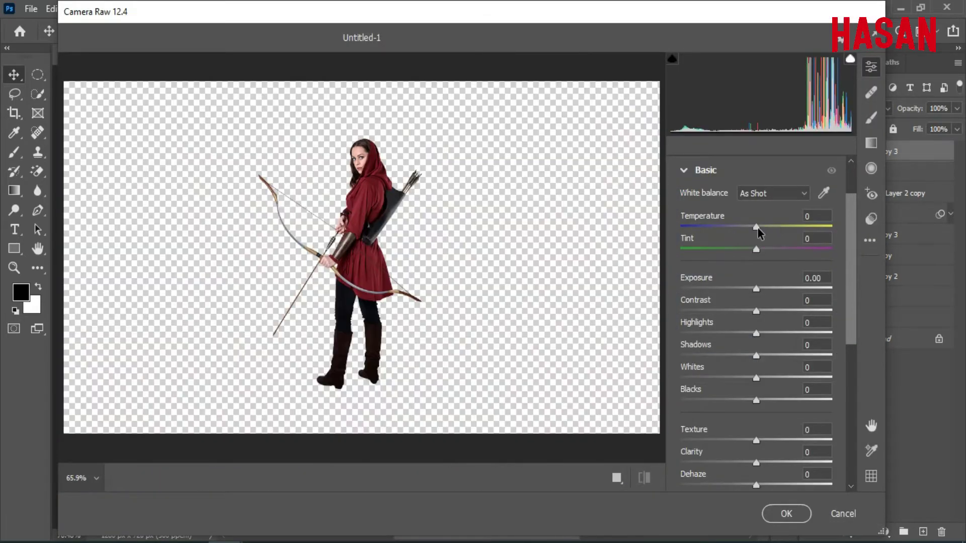
left_click_drag(758, 228, 753, 252)
left_click(757, 250)
left_click_drag(757, 312, 754, 290)
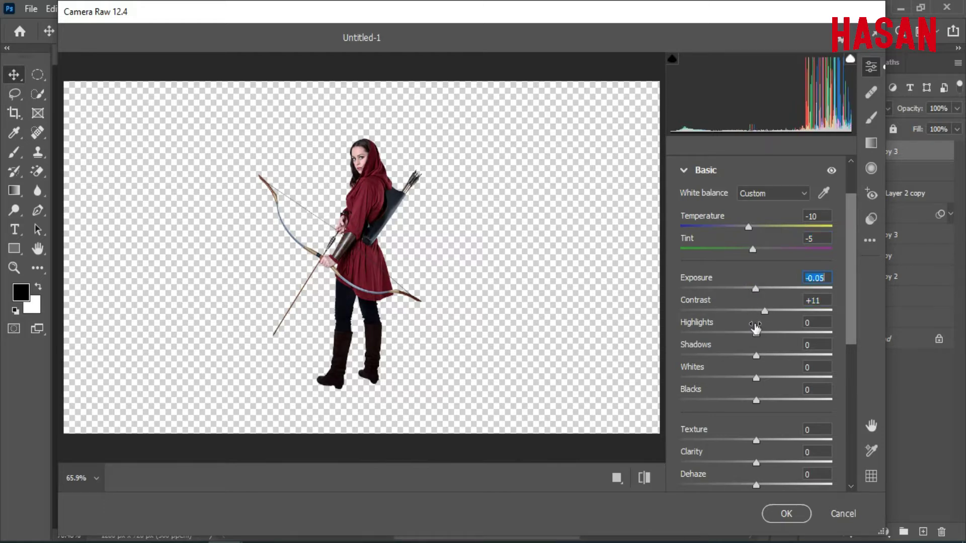
Step: Set the archer's Highlights to +1, Shadows +6, Whites +11, Clarity +12 and Saturation +5, apply the filter and check the layer's visibility
left_click_drag(756, 334, 765, 378)
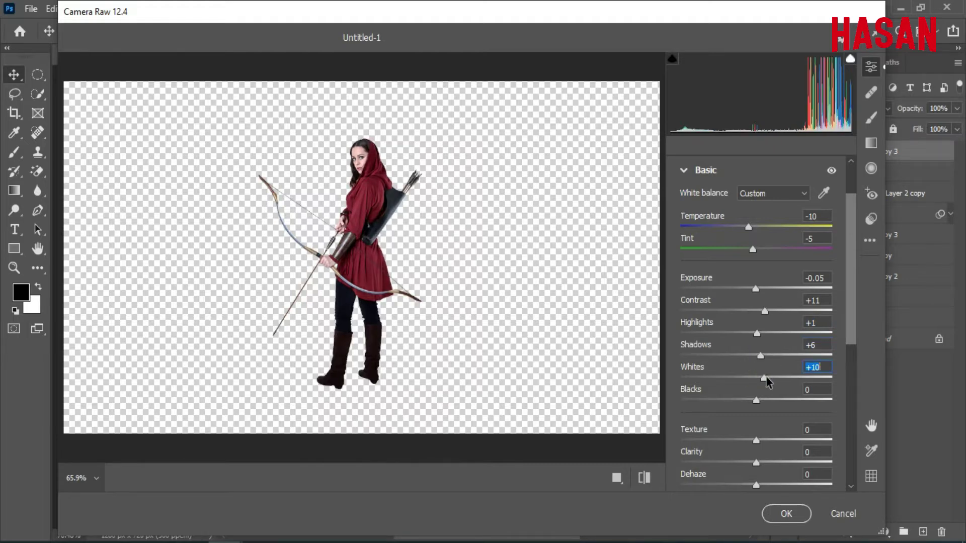
scroll(751, 417, "down", 2)
left_click_drag(758, 319, 768, 320)
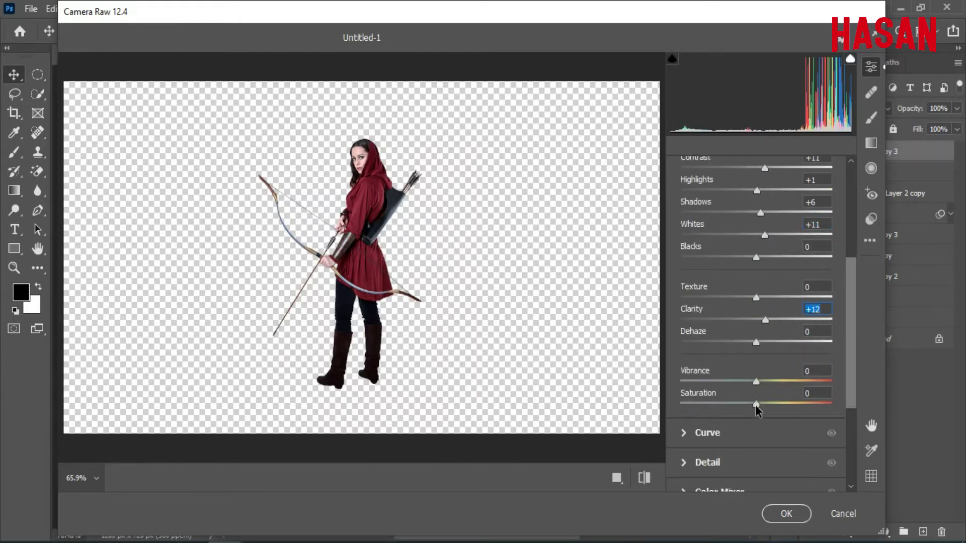
left_click_drag(758, 404, 760, 404)
scroll(755, 392, "down", 1)
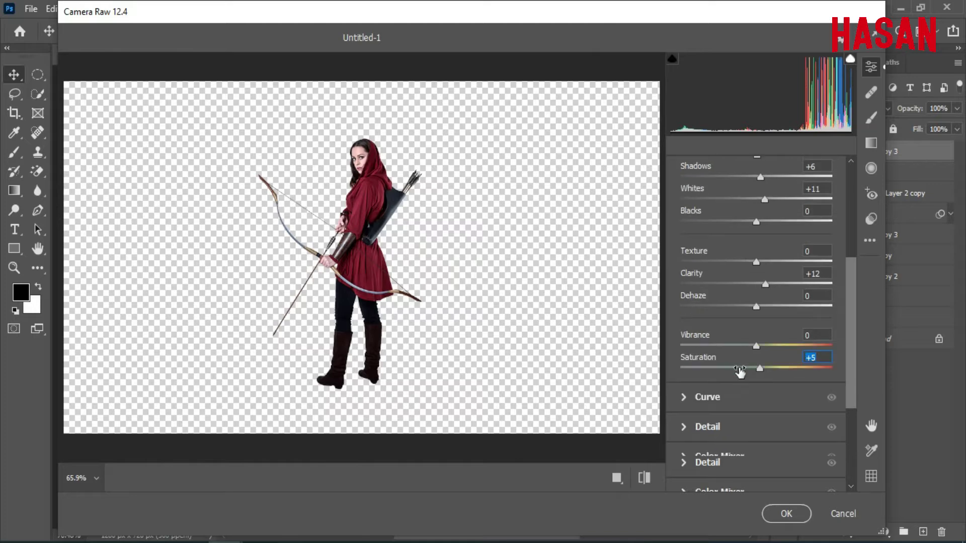
left_click(780, 512)
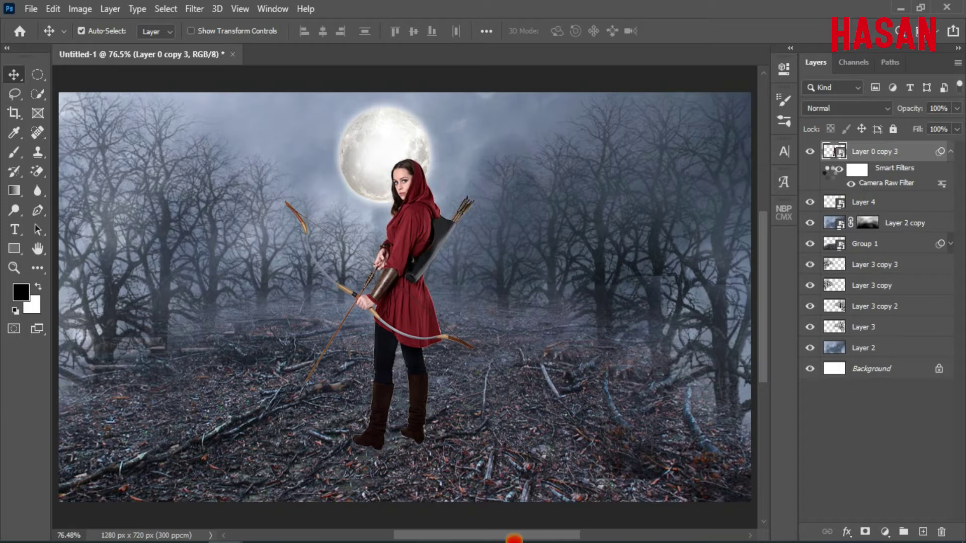
left_click(950, 152)
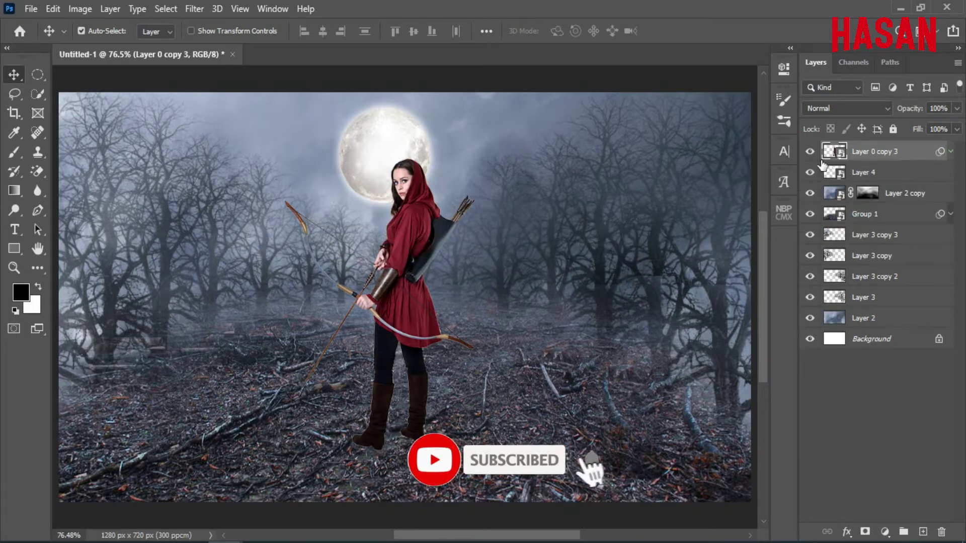
left_click(810, 152)
left_click(810, 152)
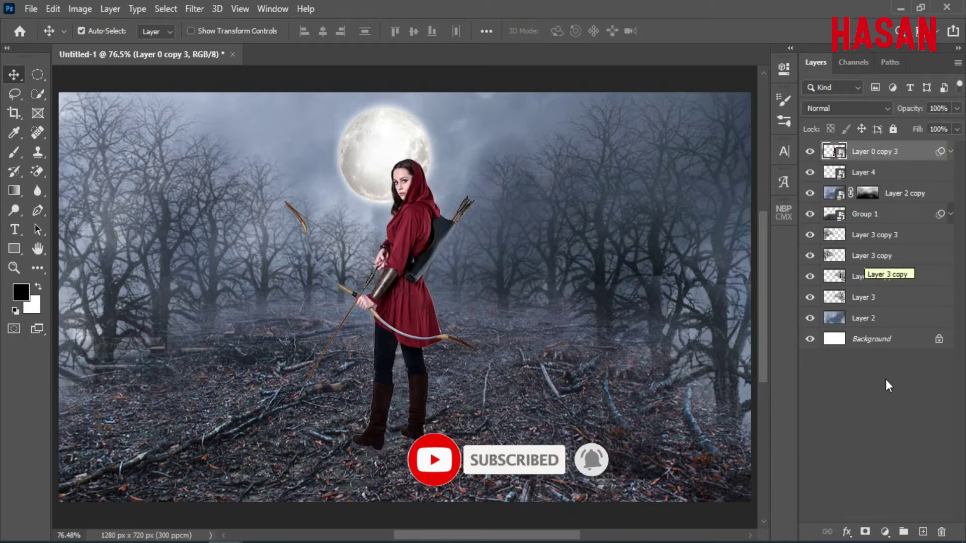
Step: Add a new layer above the archer and fill it with 50% Gray
left_click(924, 532)
left_click(53, 10)
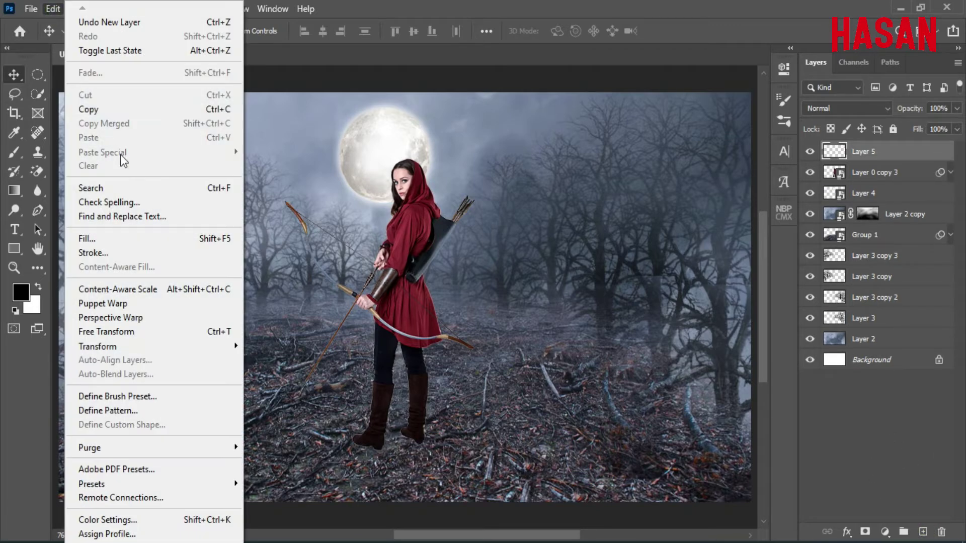
left_click(86, 235)
left_click(571, 115)
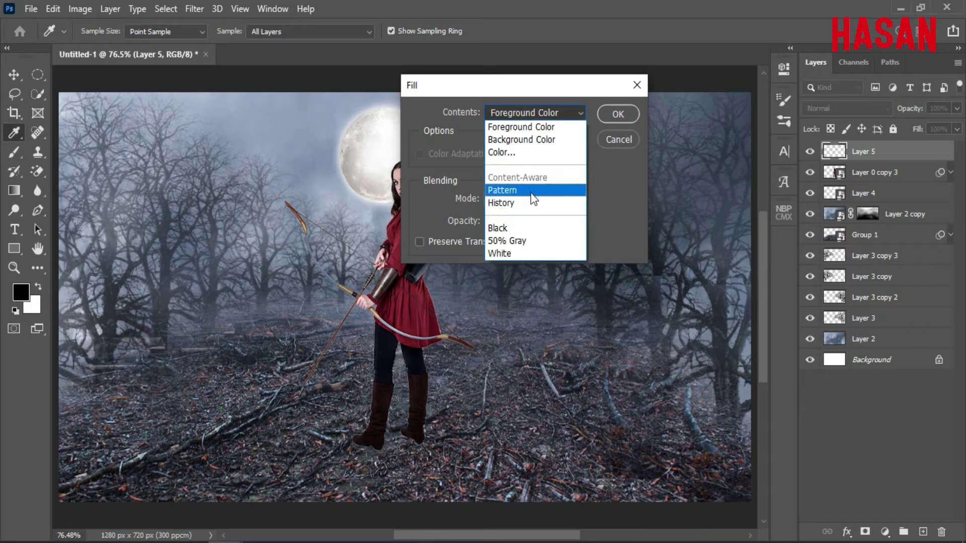
left_click(520, 240)
left_click(610, 116)
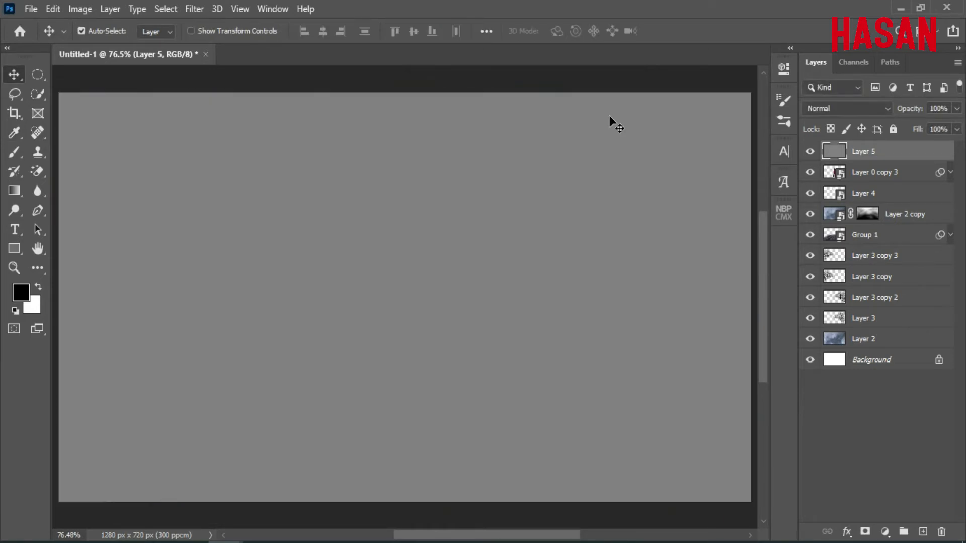
Step: Set the gray layer's blend mode to Overlay and clip it to the archer layer
left_click(879, 107)
left_click(855, 283)
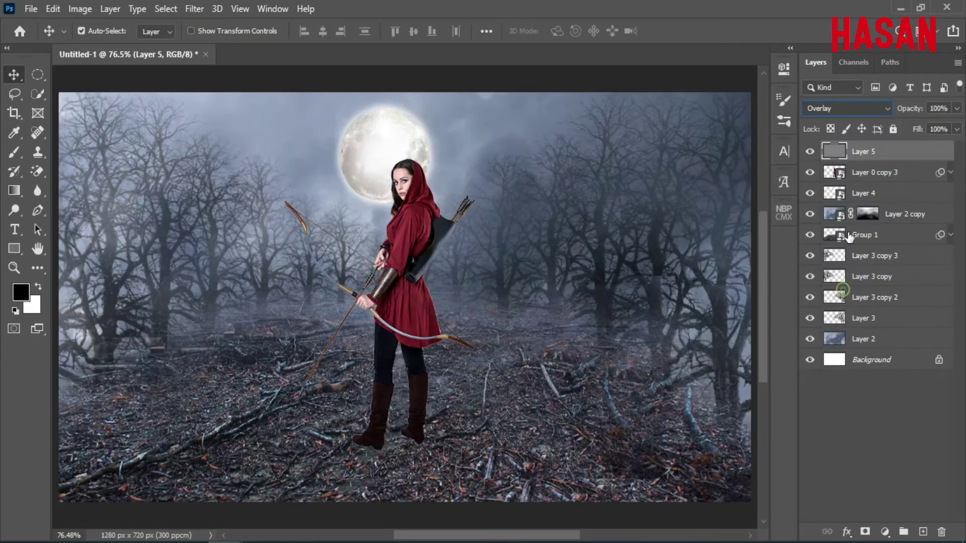
right_click(898, 156)
left_click(783, 285)
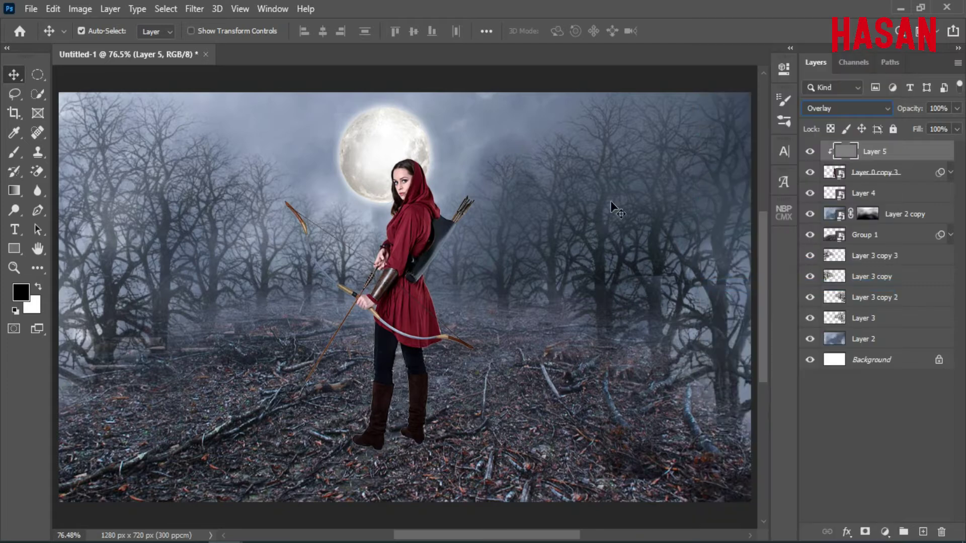
Step: Lighten the archer's face side, hair edge and shoulder on the gray layer with the Dodge tool, Midtones range and 50% exposure
left_click(11, 151)
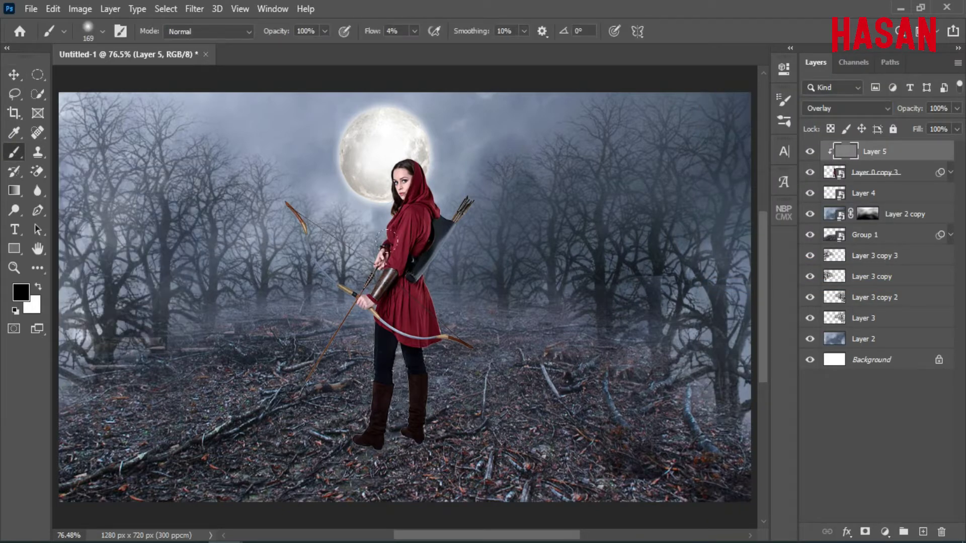
left_click(16, 208)
left_click(86, 209)
scroll(360, 213, "up", 3)
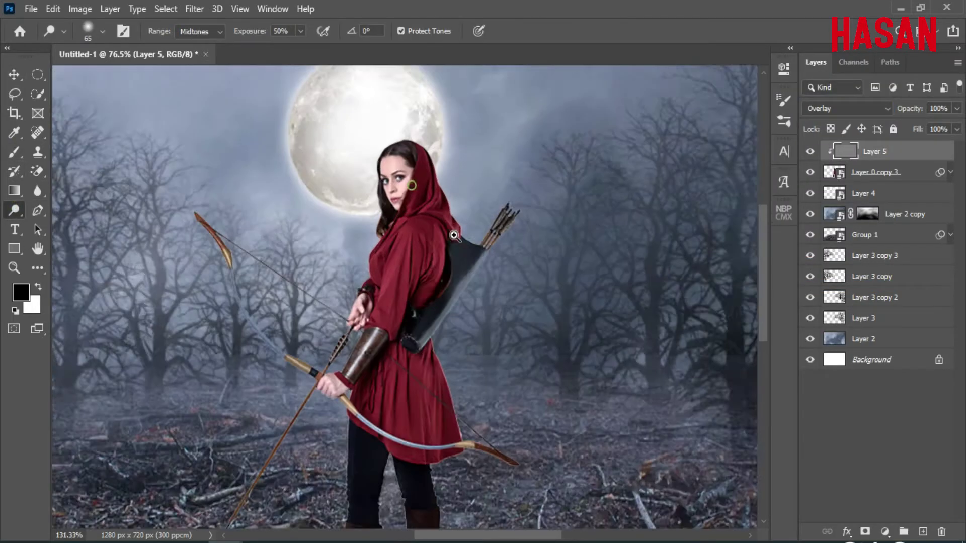
left_click(360, 212, "ctrl")
left_click_drag(377, 265, 372, 227)
left_click_drag(410, 252, 381, 242)
key("ctrl+0")
left_click(415, 236, "ctrl")
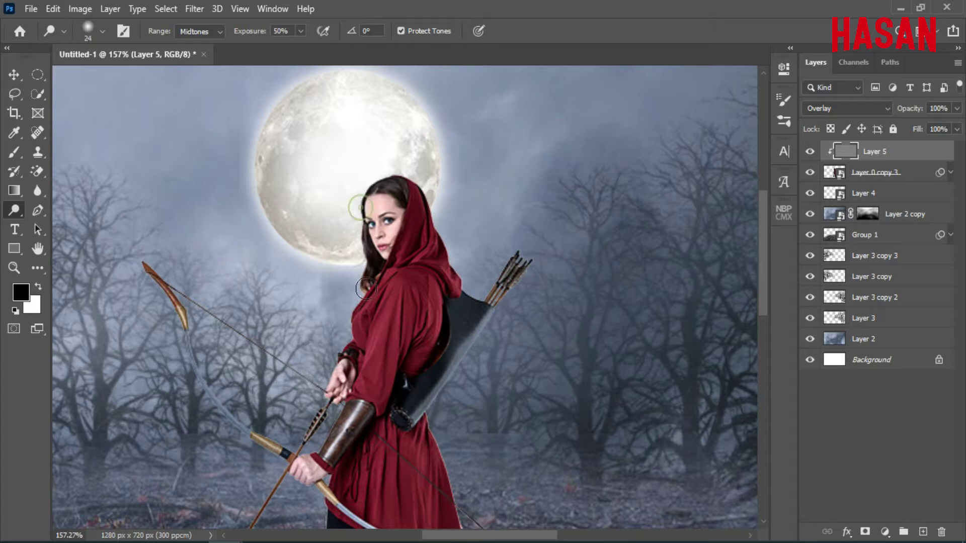
left_click_drag(372, 299, 435, 209)
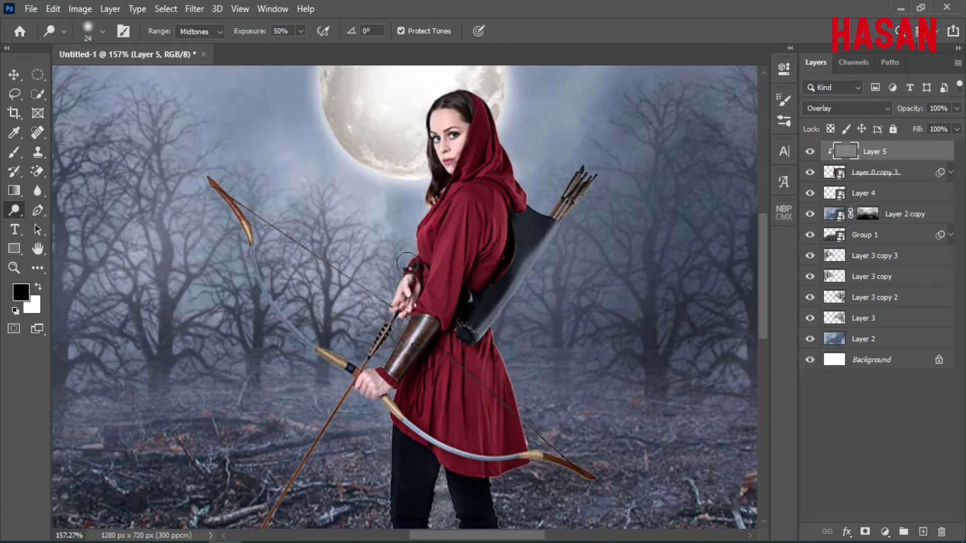
left_click_drag(278, 259, 342, 223)
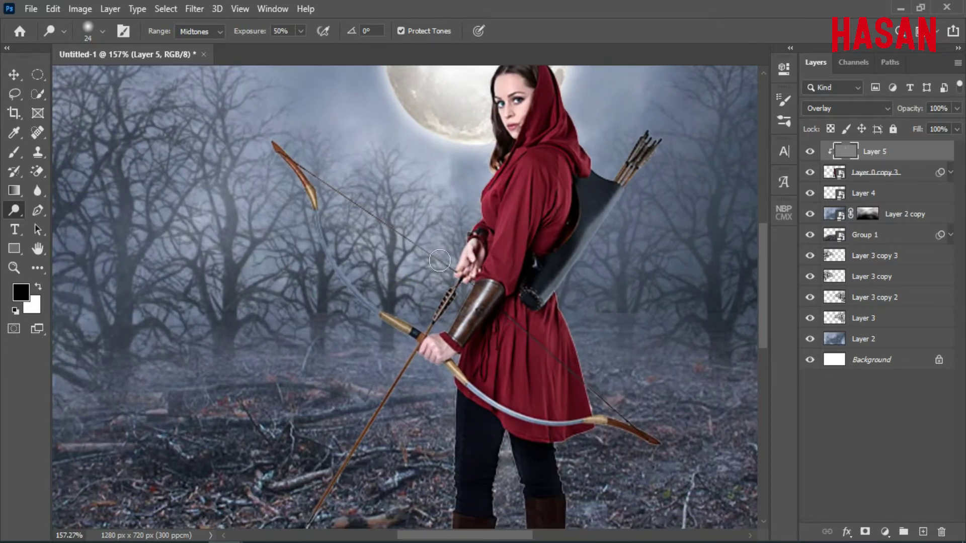
Step: Dodge the bow, bowstring, hands and arrow feathers, reducing the brush to 13 px for the fine details
mouse_move(274, 141)
left_mouse_down()
mouse_move(339, 268)
mouse_move(380, 310)
mouse_move(427, 319)
mouse_move(408, 246)
mouse_move(457, 298)
left_mouse_up()
right_click(467, 299, "alt")
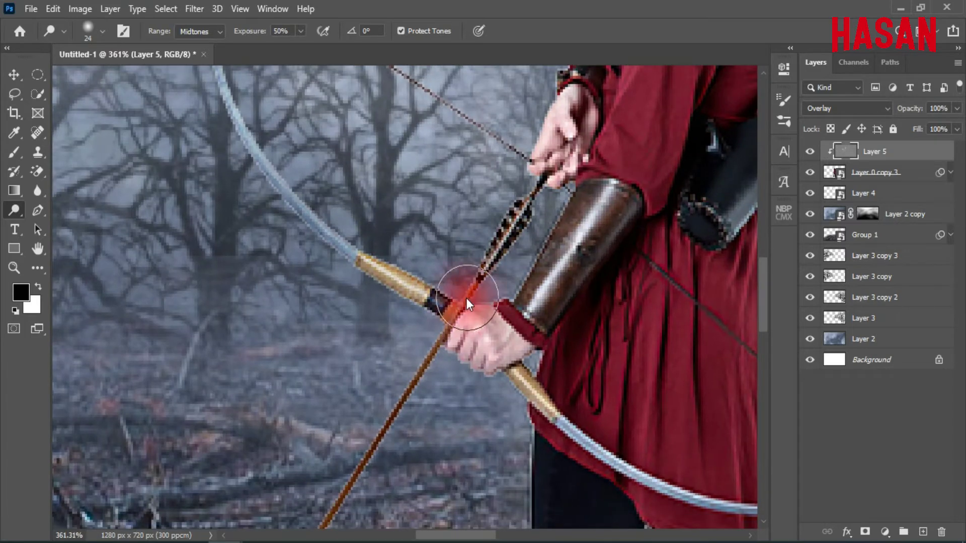
left_click_drag(496, 221, 445, 299)
right_click(481, 299, "alt")
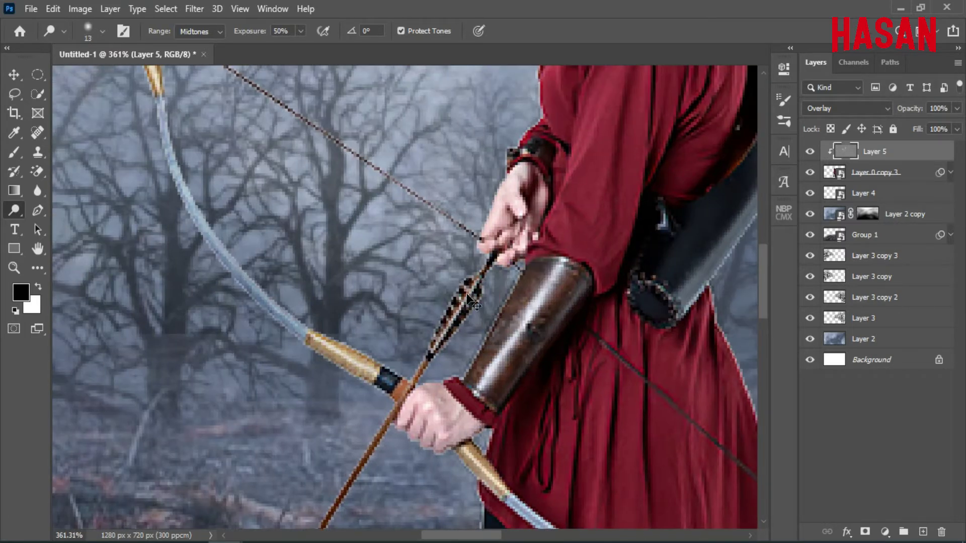
key("ctrl+minus")
key("ctrl+minus")
key("ctrl+minus")
right_click(468, 277, "alt")
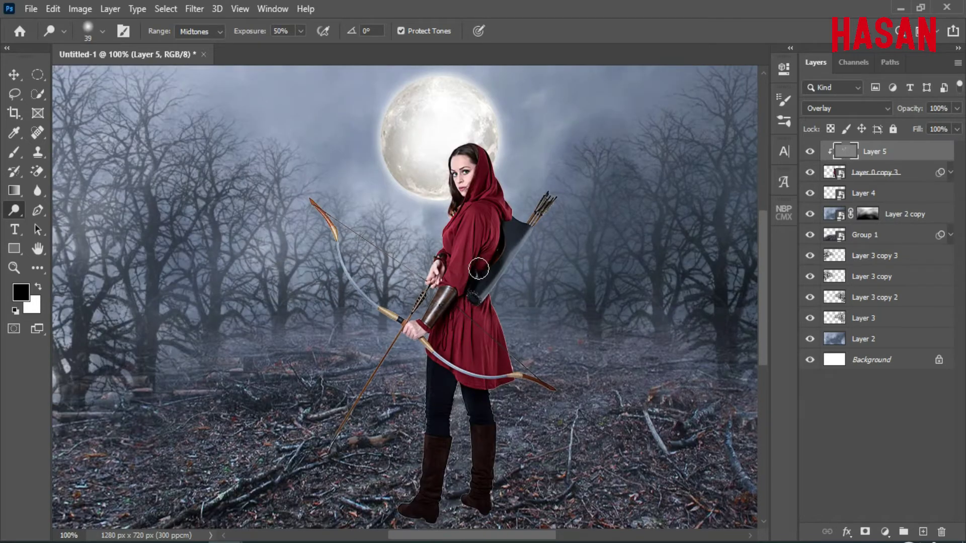
Step: Dodge highlights onto the archer's arm guard, hood edge, quiver and arrows with a 31 px brush
mouse_move(459, 303)
left_mouse_down()
mouse_move(472, 243)
mouse_move(429, 329)
left_mouse_up()
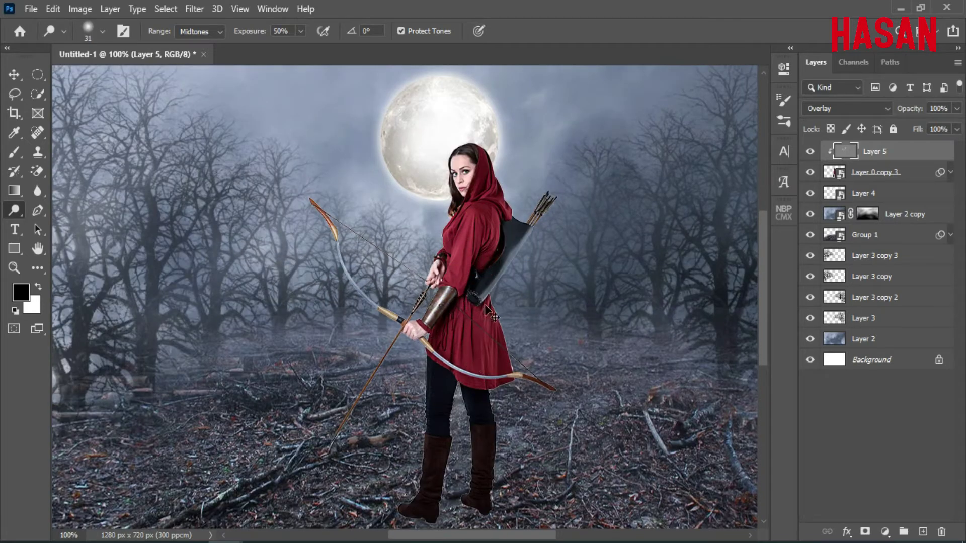
left_click_drag(487, 312, 513, 307)
mouse_move(468, 331)
left_mouse_down()
mouse_move(365, 359)
mouse_move(351, 392)
left_mouse_up()
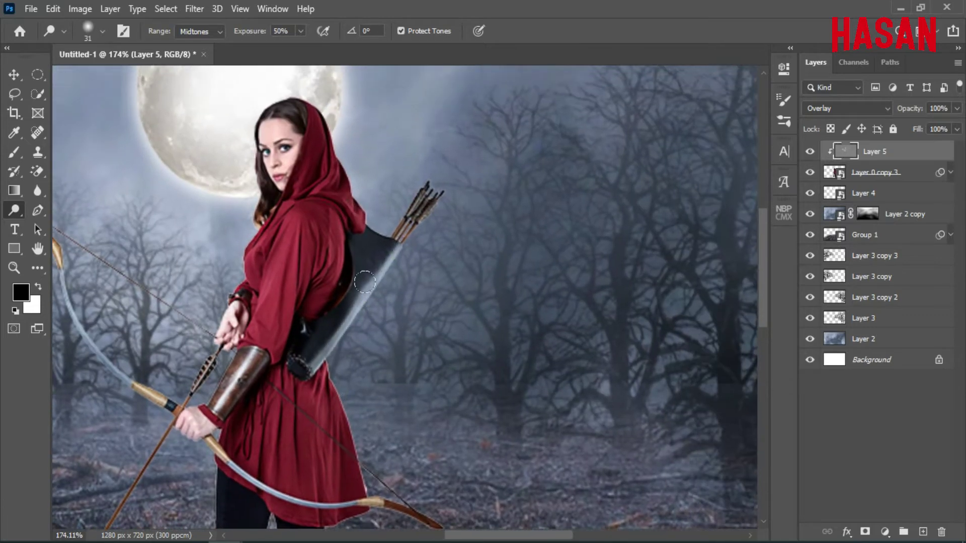
left_click_drag(312, 108, 329, 134)
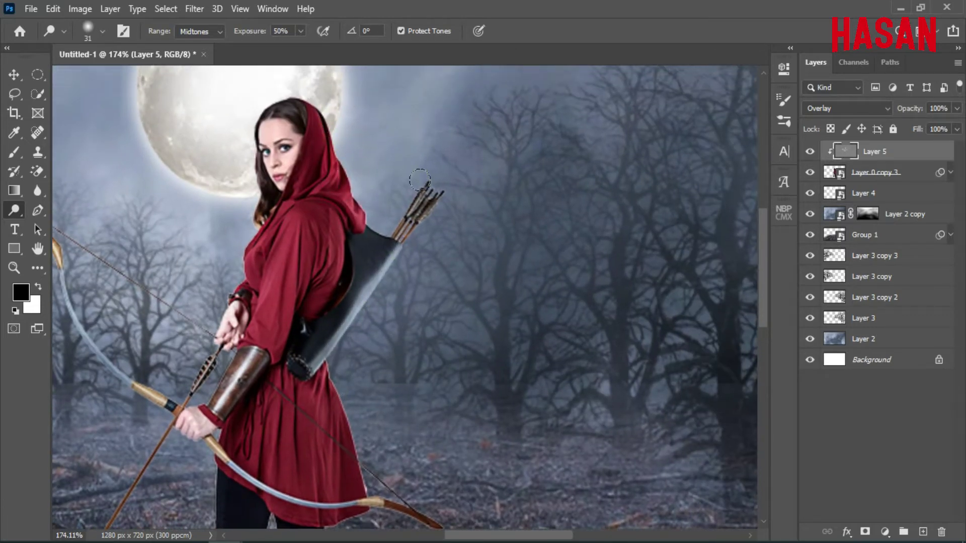
mouse_move(422, 181)
left_mouse_down()
mouse_move(397, 215)
mouse_move(426, 255)
mouse_move(406, 226)
left_mouse_up()
Step: Dodge highlights along the archer's skirt edge, lower bow and legs
scroll(398, 262, "down", 3)
mouse_move(320, 270)
left_mouse_down()
mouse_move(338, 298)
mouse_move(369, 411)
left_mouse_up()
left_click_drag(405, 423, 457, 283)
left_click_drag(422, 273, 395, 169)
mouse_move(462, 378)
left_mouse_down()
mouse_move(507, 349)
mouse_move(516, 396)
left_mouse_up()
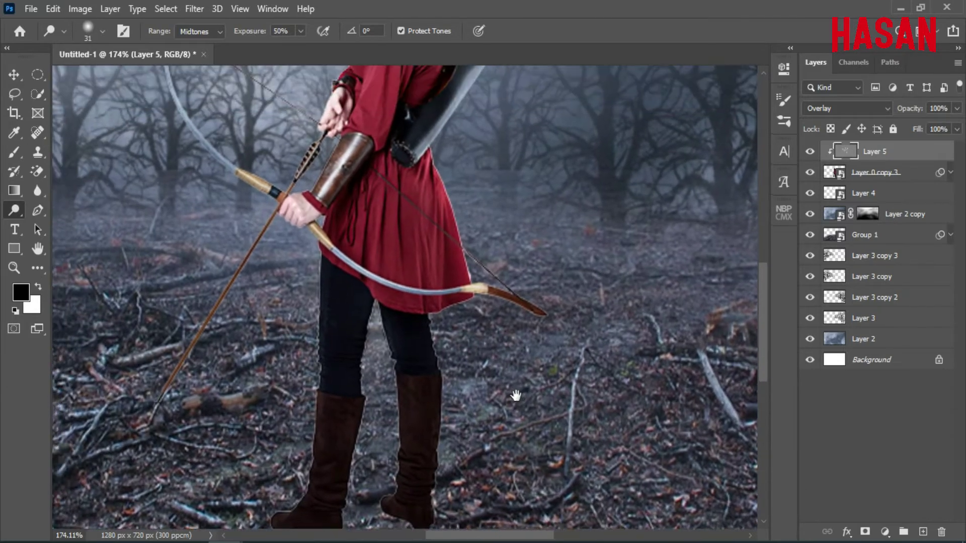
Step: Darken the skirt folds, hood and quiver shadows with the Burn tool, Midtones range and 50% exposure
right_click(15, 210)
left_click(60, 222)
left_click_drag(439, 258, 419, 267)
left_click_drag(393, 175, 396, 295)
scroll(414, 226, "up", 11)
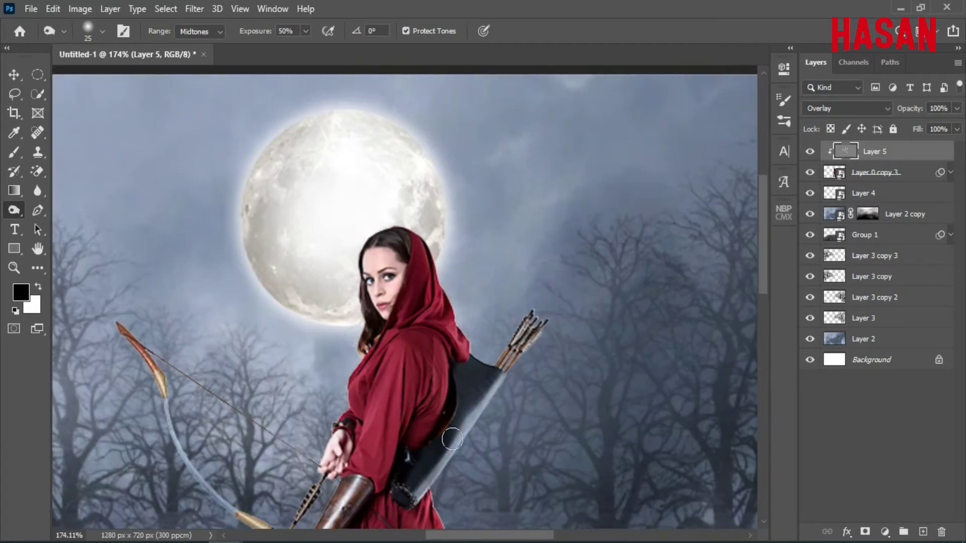
mouse_move(458, 395)
left_mouse_down()
mouse_move(435, 392)
mouse_move(404, 266)
mouse_move(465, 268)
left_mouse_up()
Step: Burn the shadows of the sleeve, skirt, legs and boots with an 18 px brush and compare the shading layer off and on
scroll(458, 302, "down", 2)
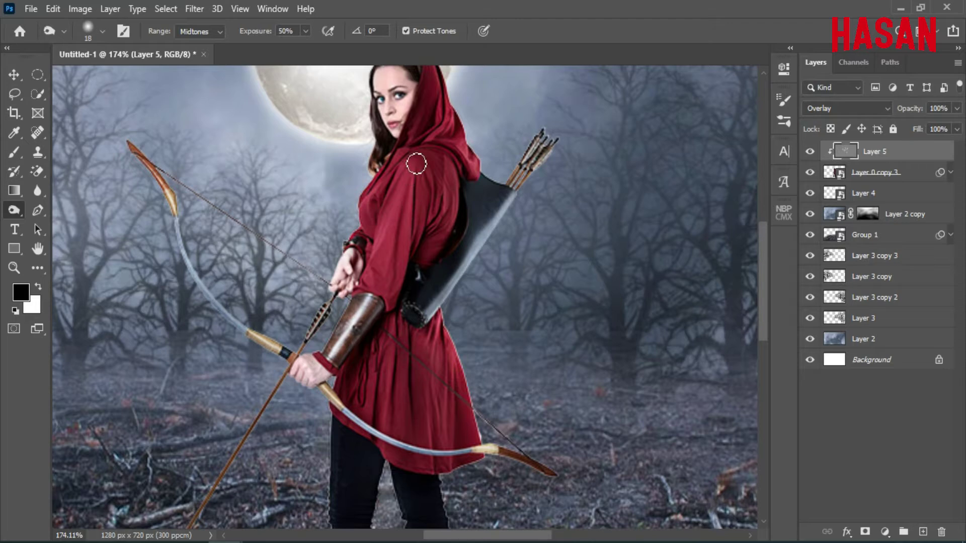
scroll(438, 280, "down", 4)
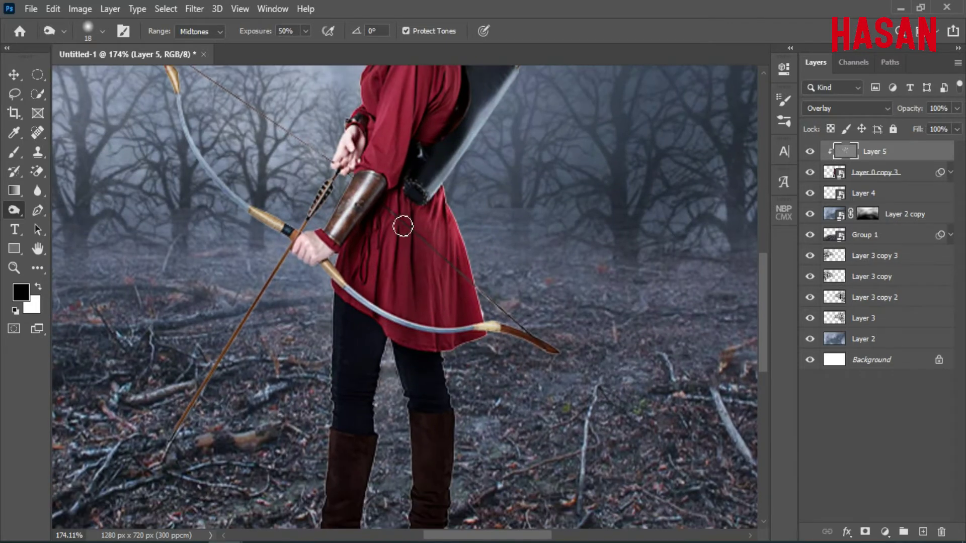
scroll(352, 259, "down", 4)
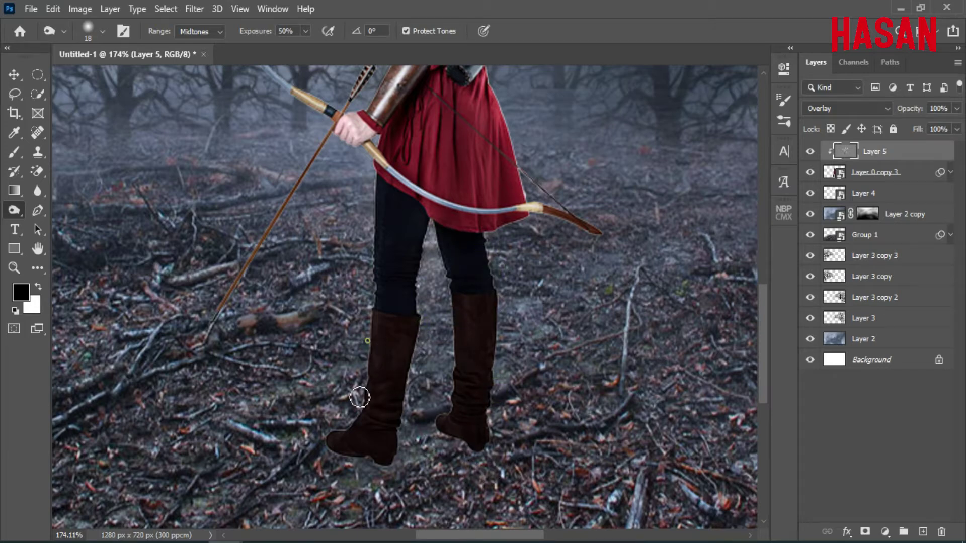
scroll(450, 335, "up", 12)
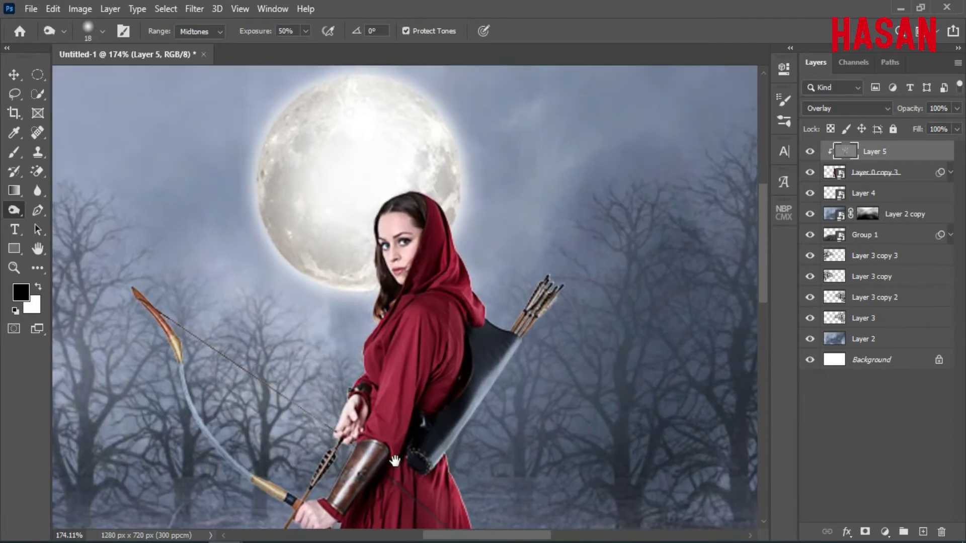
left_click(810, 154)
left_click(809, 155)
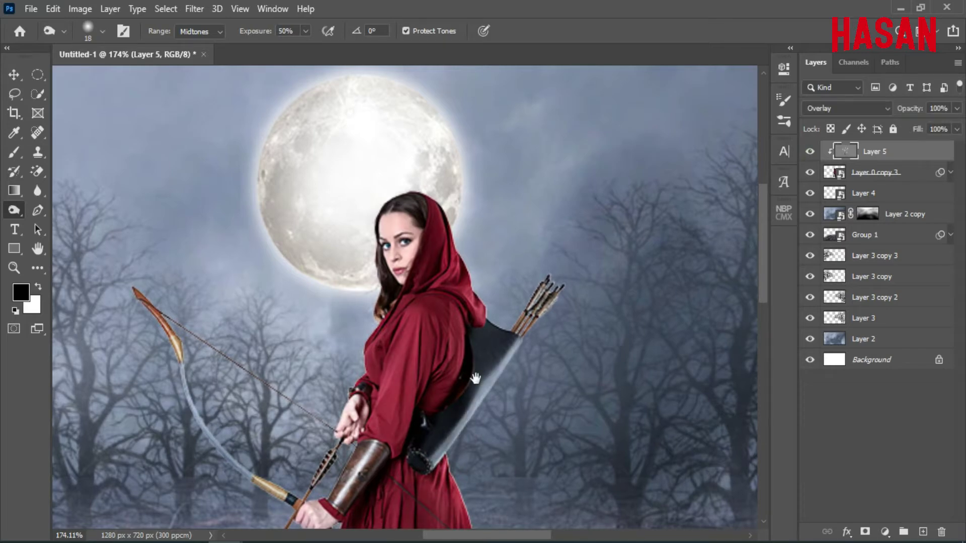
Step: Dodge highlights onto the archer's sleeve, trouser legs and boots with a 14 px brush
left_click_drag(456, 507, 437, 422)
right_click(10, 210)
left_click(60, 207)
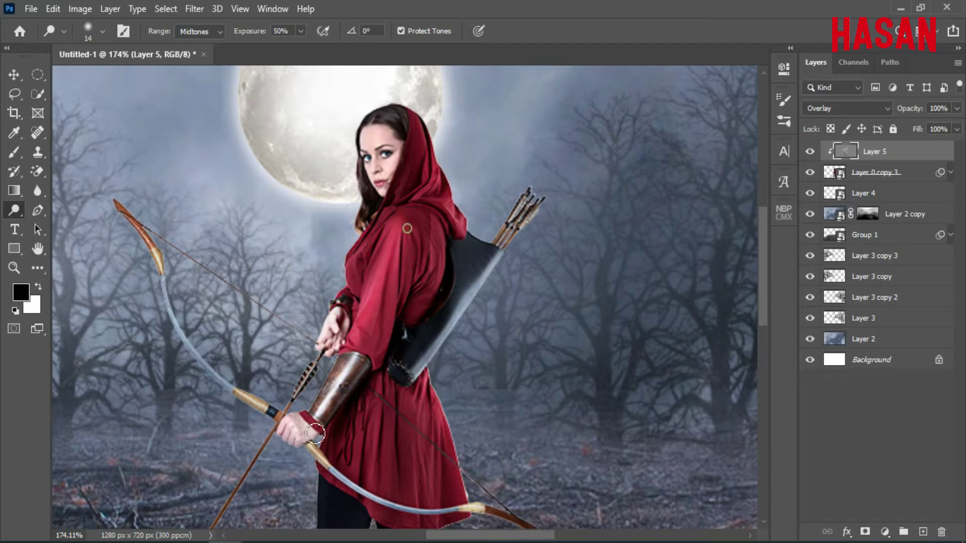
left_click_drag(380, 441, 462, 360)
left_click_drag(492, 390, 514, 317)
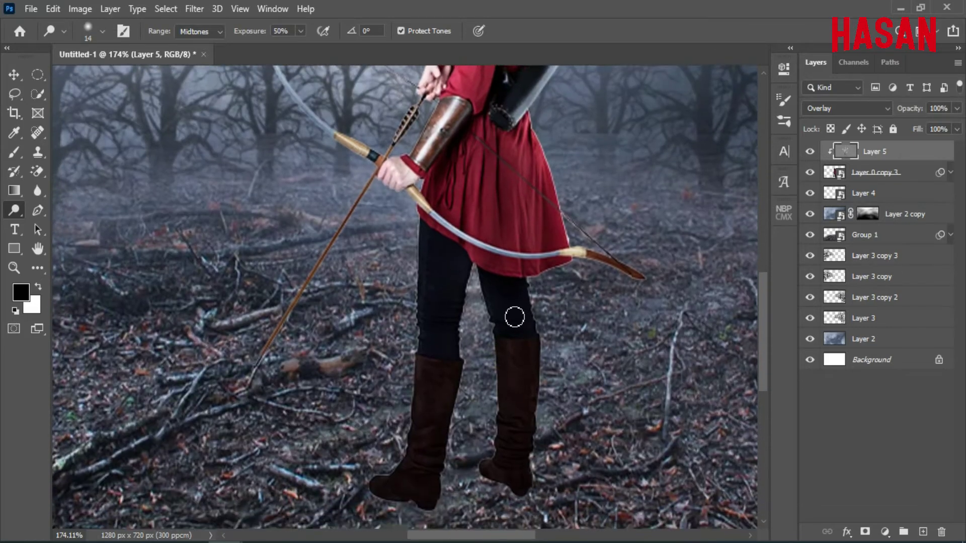
left_click_drag(446, 349, 478, 286)
left_click_drag(460, 231, 442, 445)
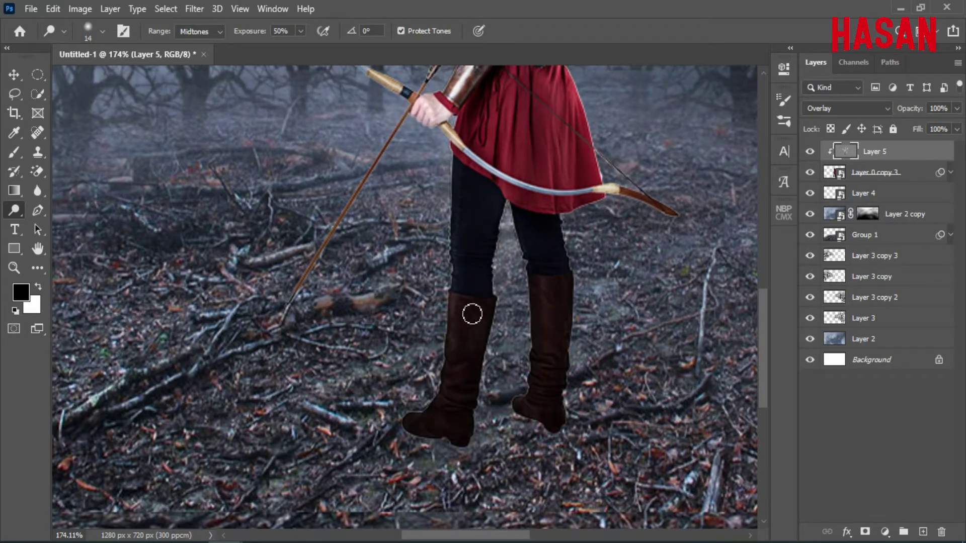
left_click_drag(486, 251, 448, 440)
mouse_move(569, 228)
left_mouse_down()
mouse_move(476, 436)
mouse_move(473, 254)
left_mouse_up()
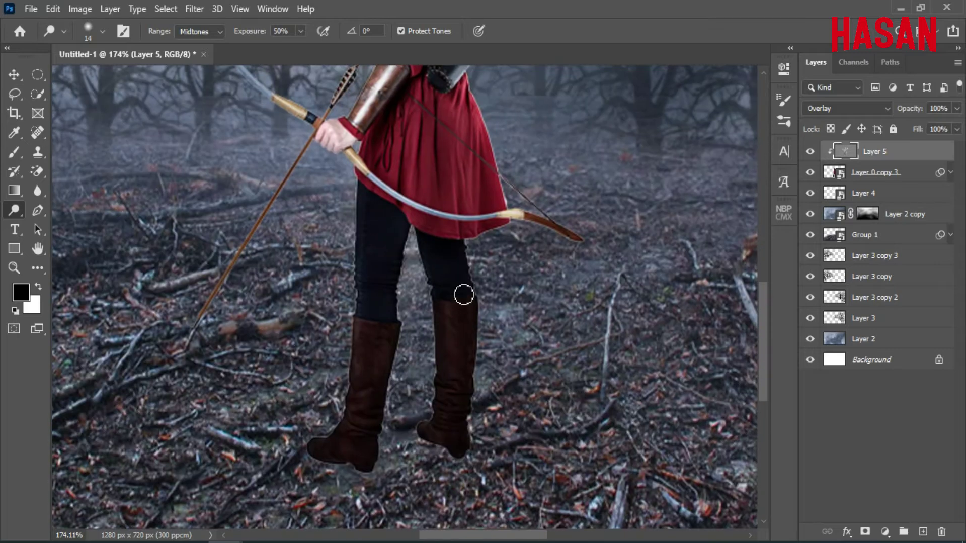
left_click_drag(391, 407, 374, 538)
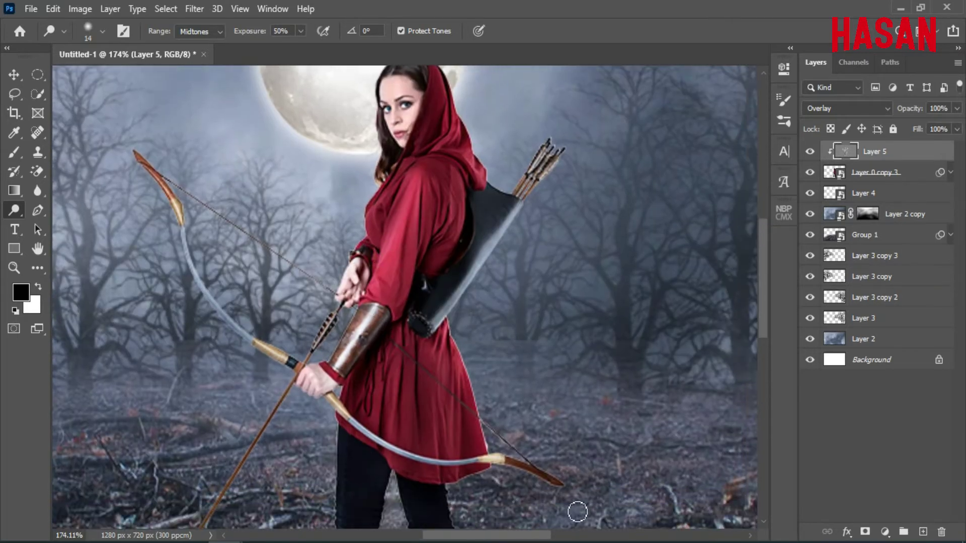
Step: Dodge the dress, arrow shaft and bow limbs with a 20 px brush and compare the shading layer off and on
left_click_drag(448, 375, 436, 395)
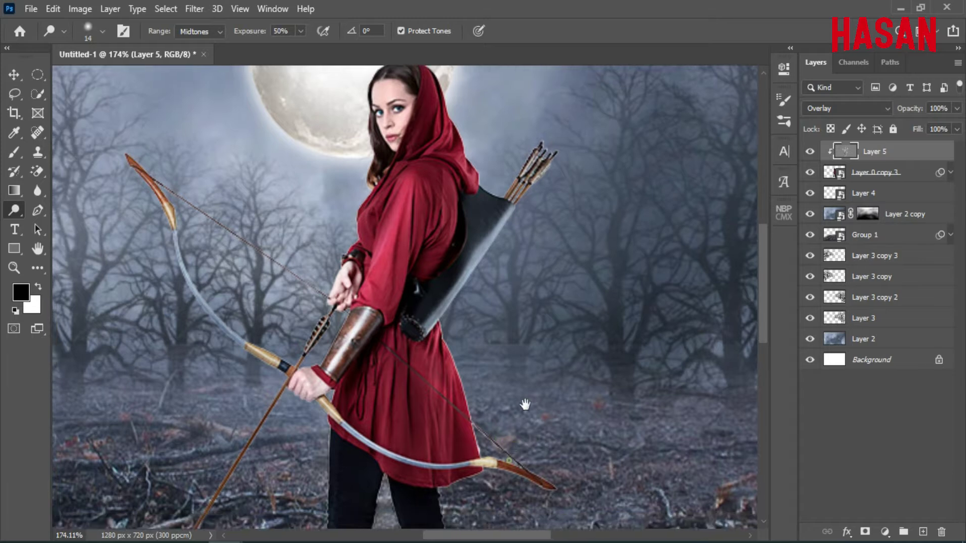
left_click_drag(524, 403, 542, 336)
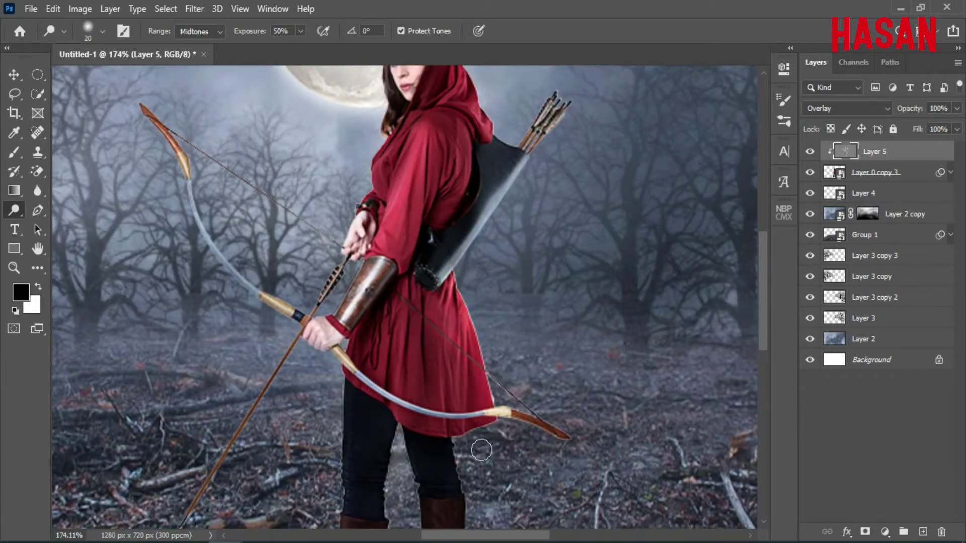
left_click_drag(461, 430, 419, 318)
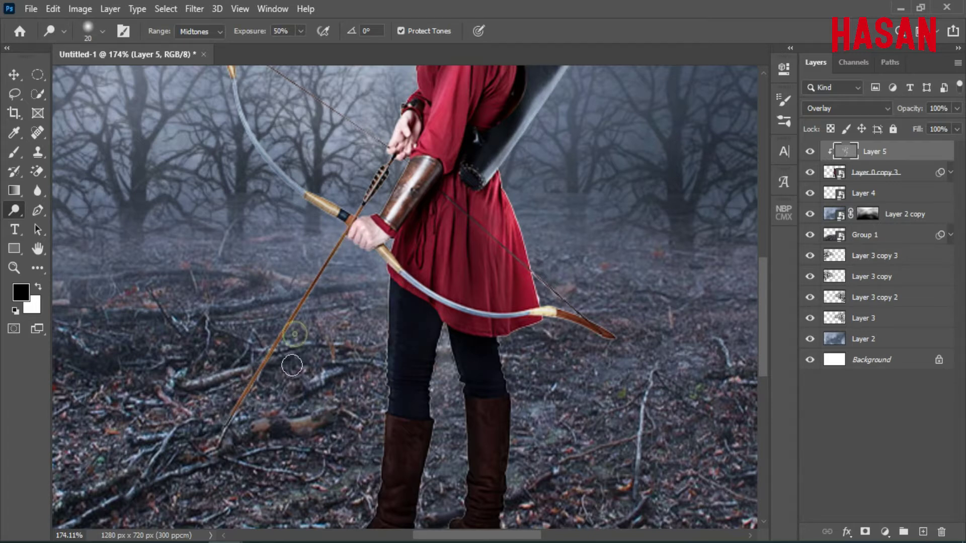
left_click_drag(294, 335, 272, 432)
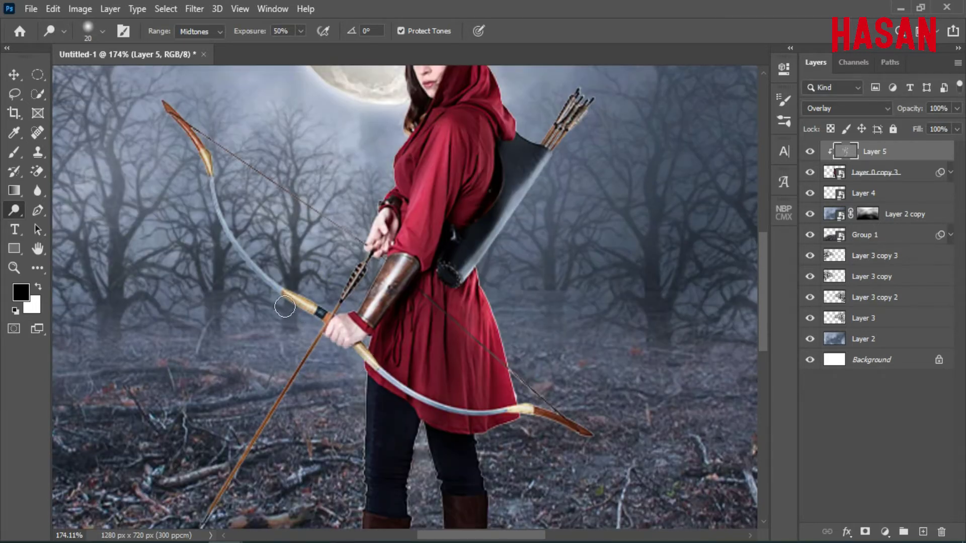
left_click_drag(215, 205, 266, 276)
left_click_drag(177, 116, 198, 196)
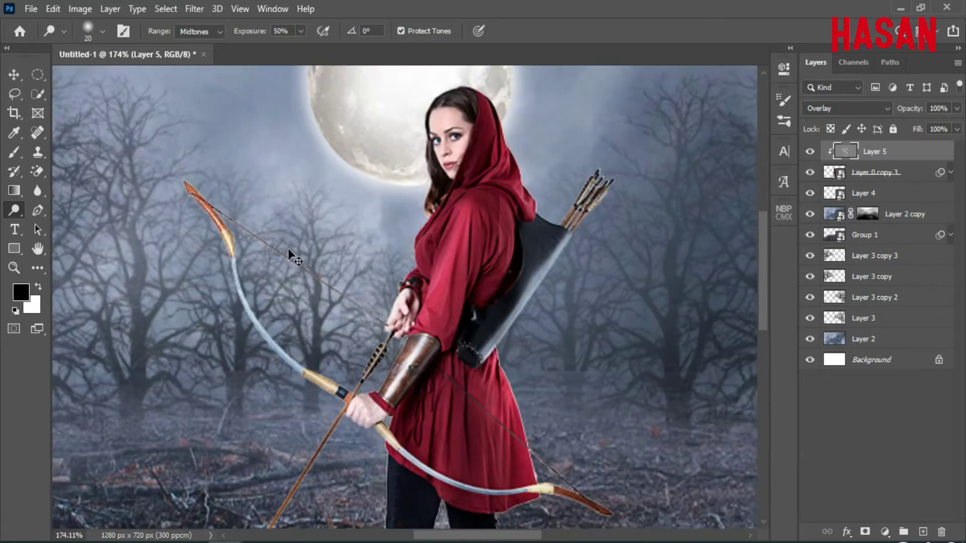
key("ctrl+0")
left_click(811, 152)
left_click(810, 152)
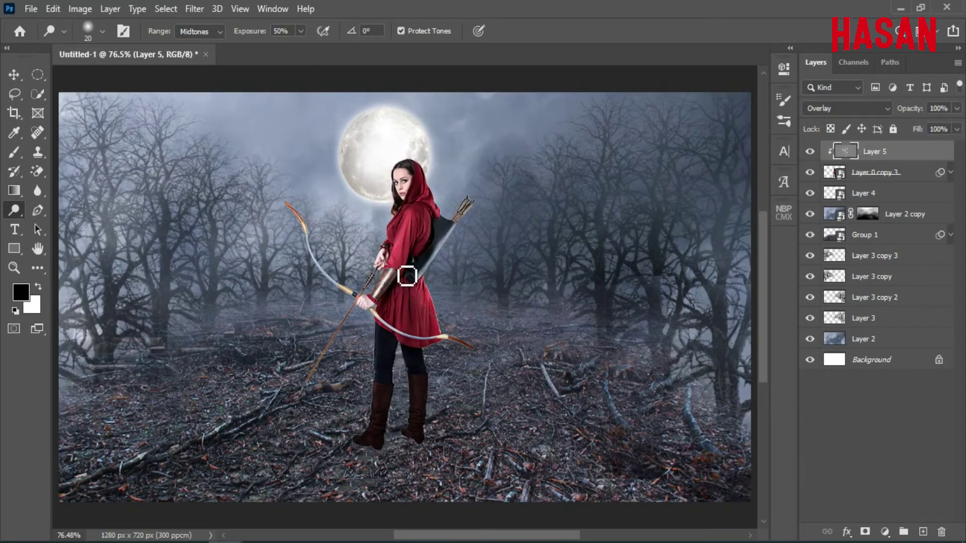
Step: Dodge the archer's facial highlights with the brush reduced to 8 px
left_click_drag(394, 162, 478, 252)
key("bracketleft")
key("bracketleft")
key("bracketleft")
key("bracketleft")
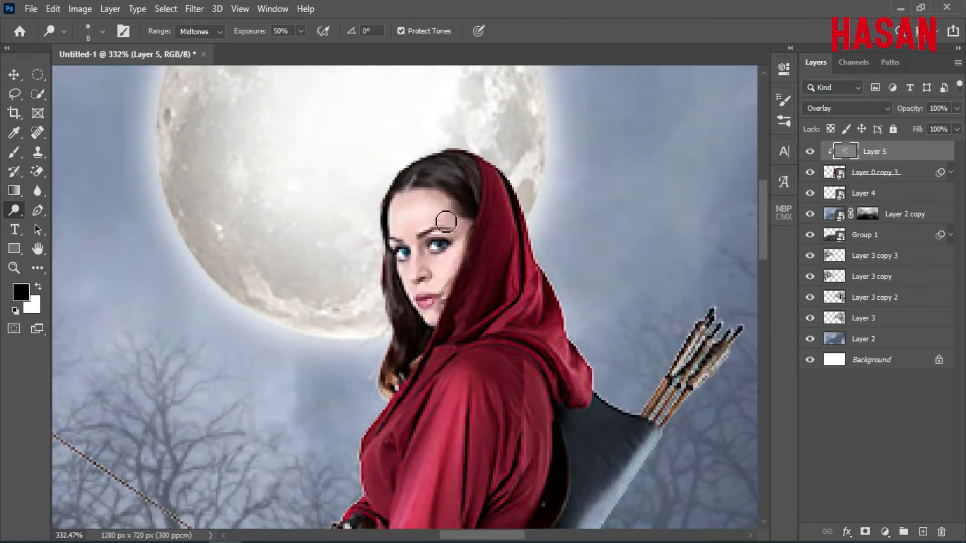
key("ctrl+0")
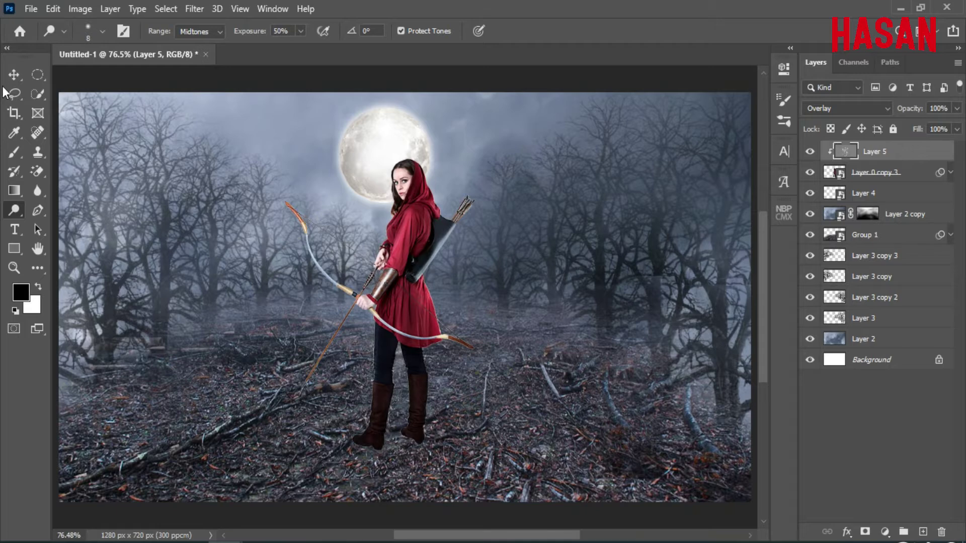
Step: Load the archer layer's outline as a selection and add a new empty layer directly beneath that layer
key("v")
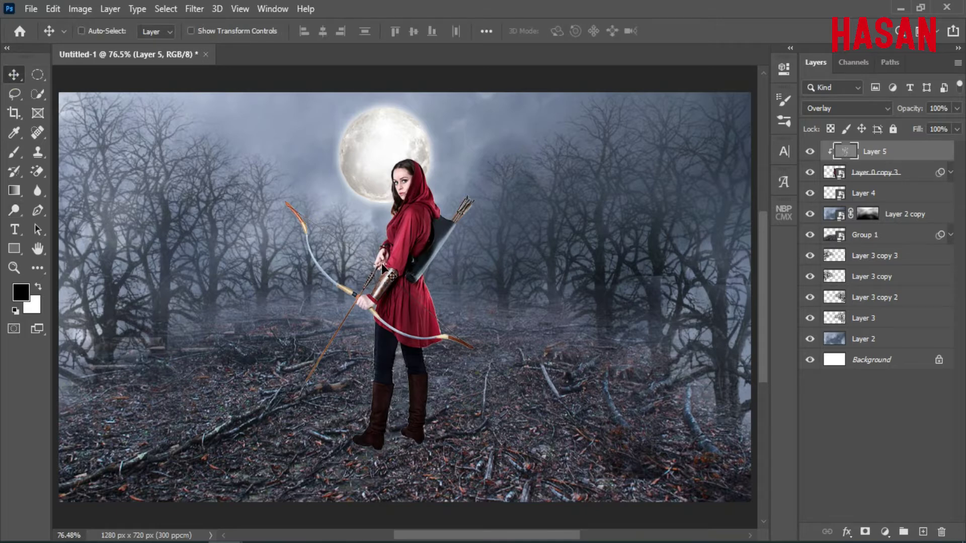
key("ctrl+minus")
key("ctrl+minus")
key("ctrl+0")
key("ctrl")
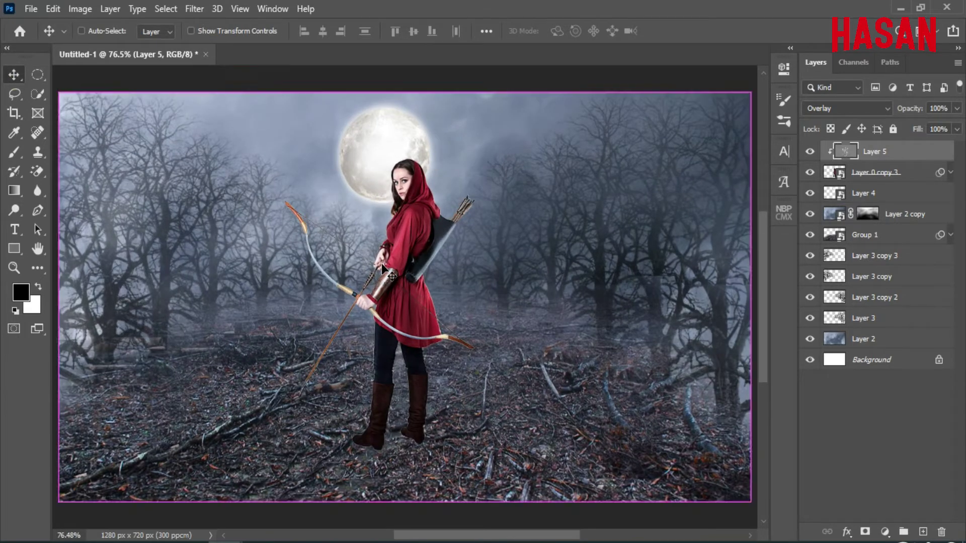
left_click(874, 173)
left_click(834, 172, "ctrl")
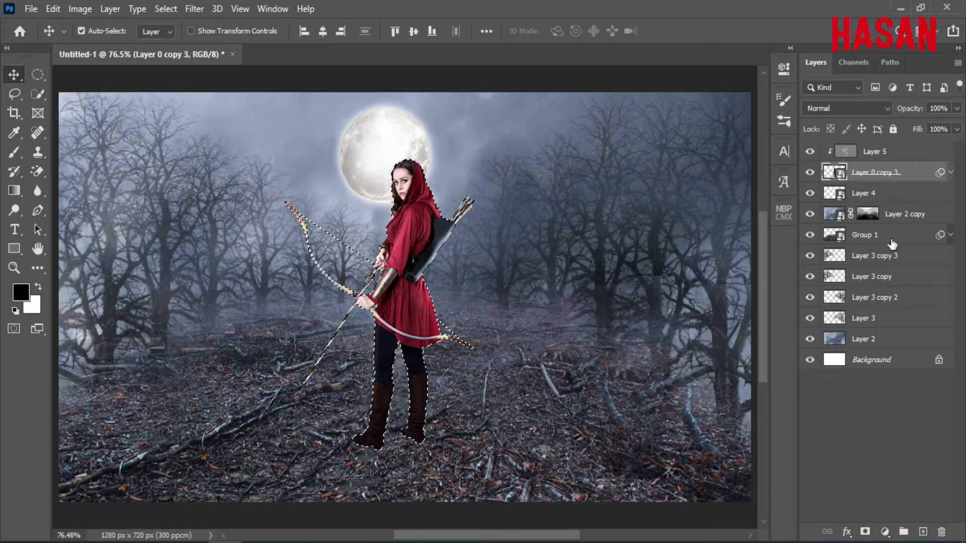
left_click(923, 532, "ctrl")
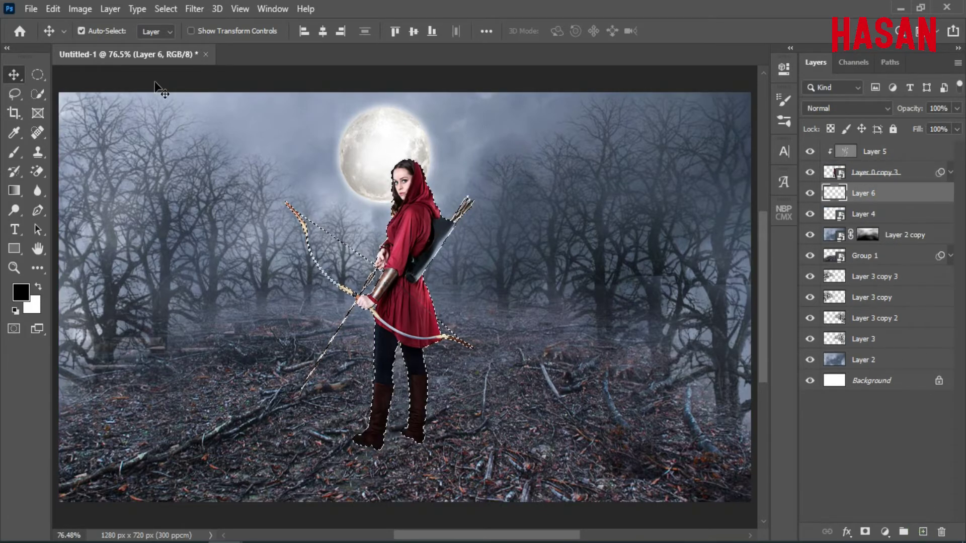
Step: Fill the archer-shaped selection on the new layer with black, deselect, and toggle the archer layer's visibility to check the silhouette
left_click(52, 8)
left_click(129, 240)
left_click(574, 113)
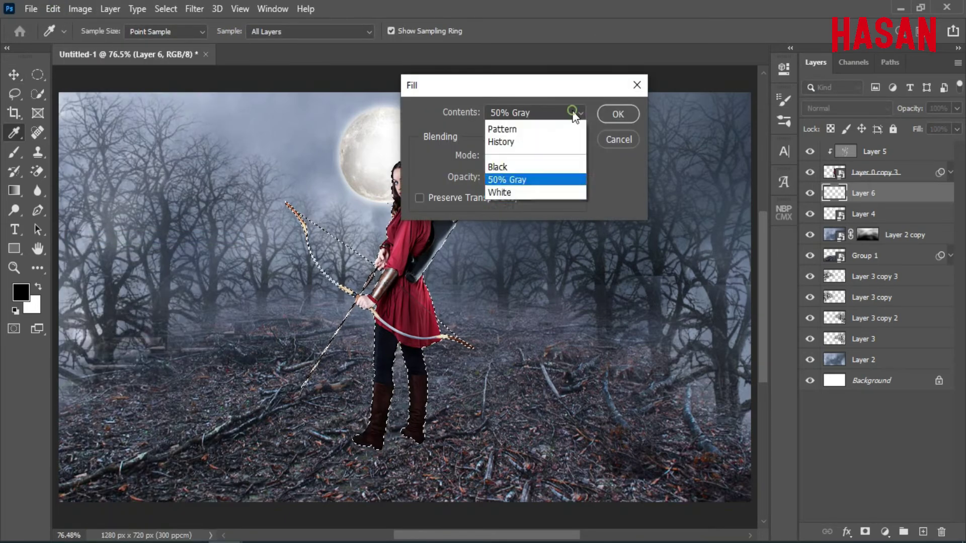
left_click(500, 226)
left_click(615, 116)
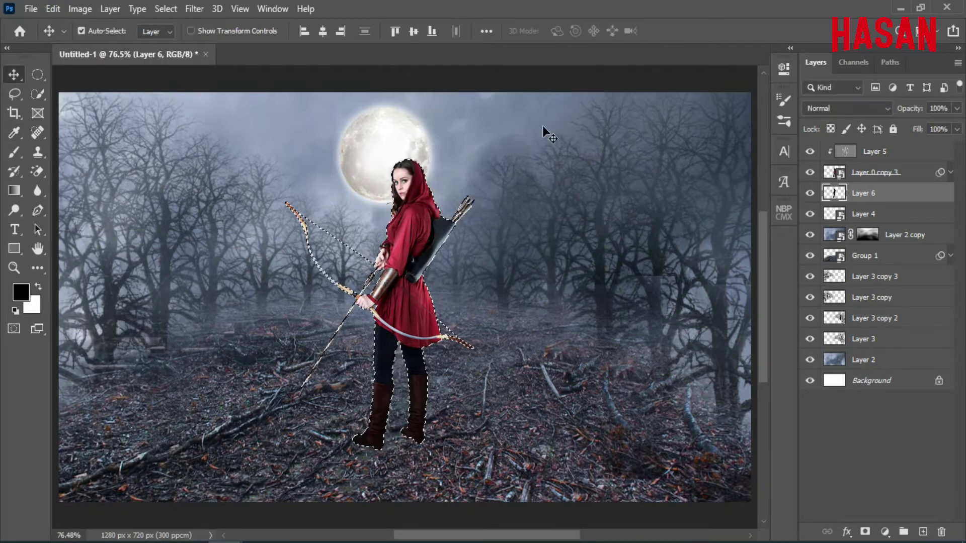
left_click(165, 9)
left_click(171, 35)
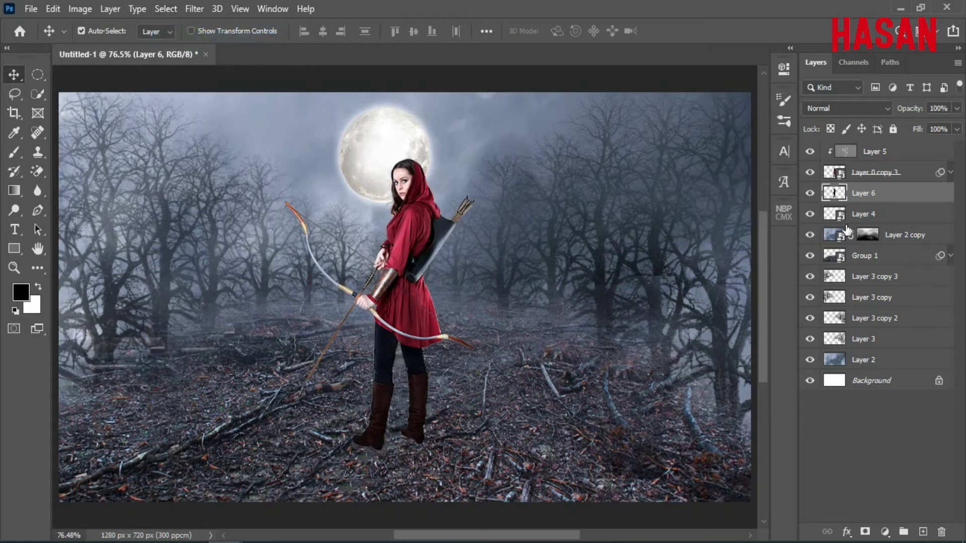
left_click(811, 174)
left_click(811, 173)
key("ctrl")
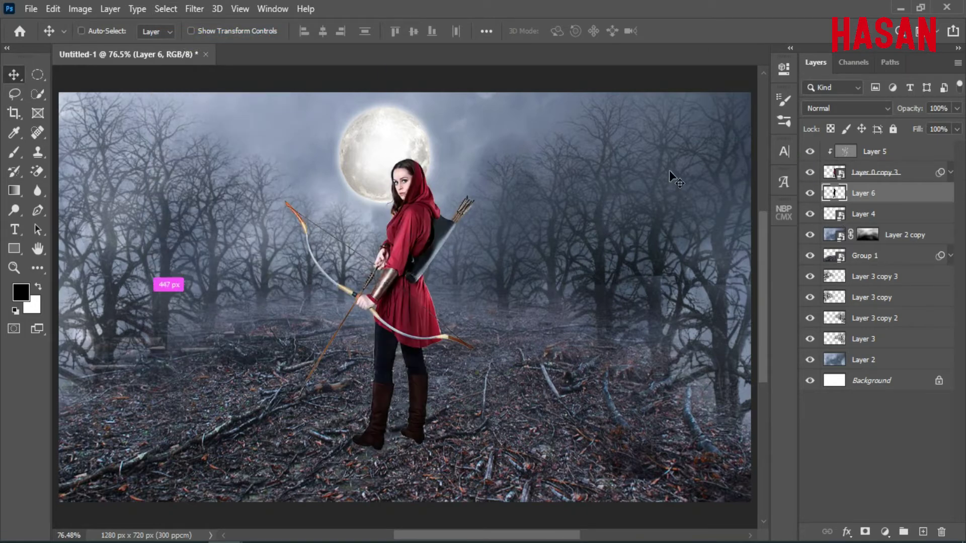
Step: Flip the black silhouette vertically and move it straight down below the archer's boots as her ground shadow
key("ctrl+t")
right_click(409, 281)
left_click(428, 270)
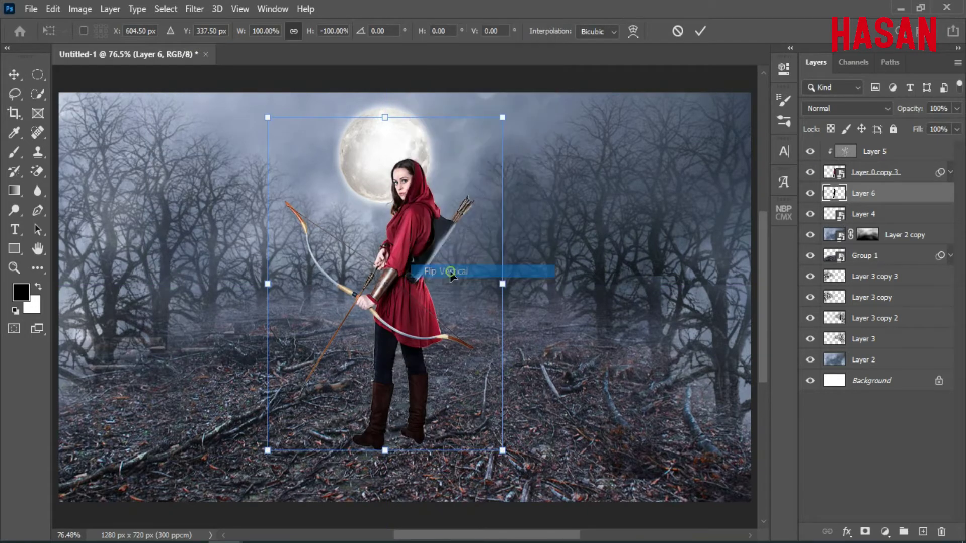
left_click_drag(405, 225, 406, 415)
key("ctrl+minus")
key("ctrl+minus")
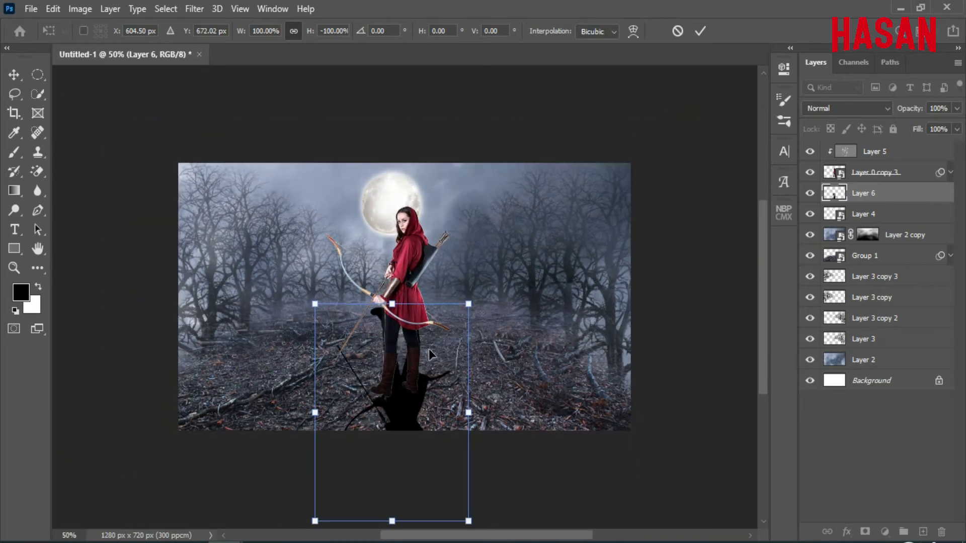
left_click_drag(411, 377, 410, 452)
Step: Align the flipped shadow's feet with the boots, finishing with nudges of 5 px right and 5 px down, and compare the shadow off and on
scroll(409, 403, "up", 5)
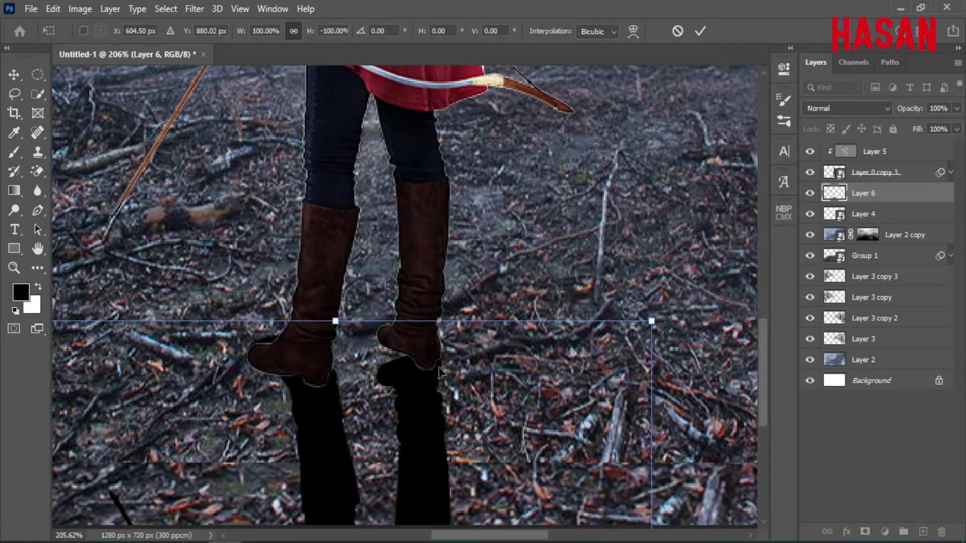
mouse_move(416, 408)
left_mouse_down()
mouse_move(421, 431)
mouse_move(405, 436)
mouse_move(414, 452)
mouse_move(403, 434)
mouse_move(409, 367)
mouse_move(406, 398)
left_mouse_up()
key("ctrl+minus")
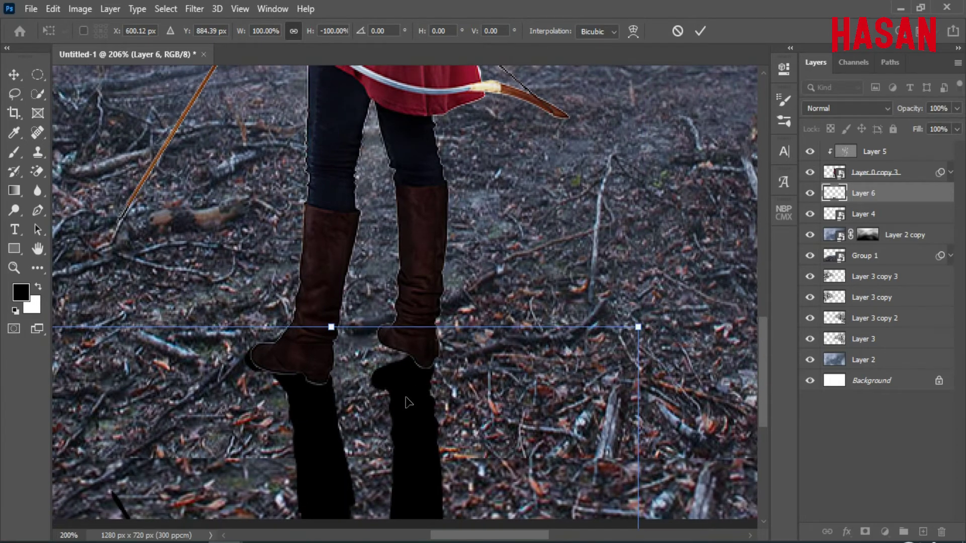
key("ctrl+plus")
key("Right")
key("Right")
key("Right")
key("Right")
key("Right")
key("Down")
key("Down")
key("Down")
key("Down")
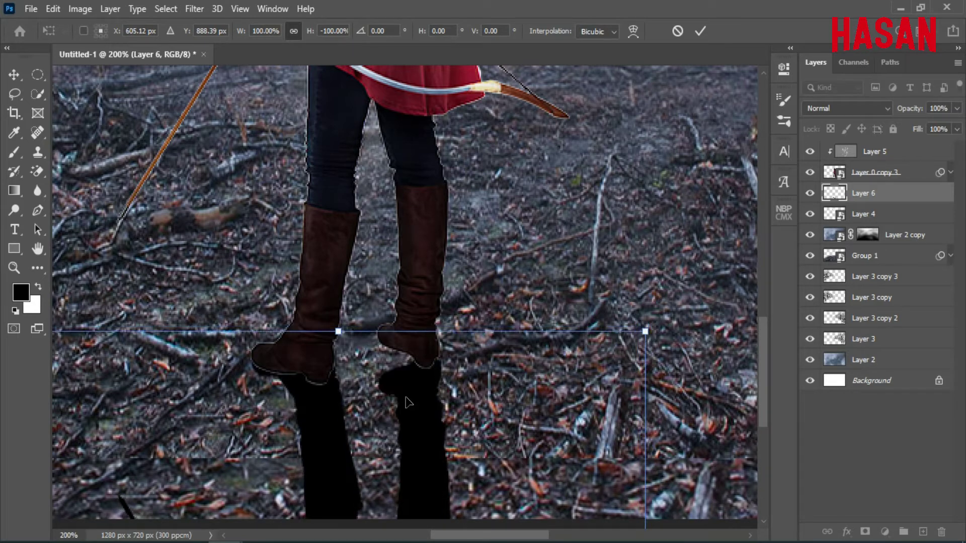
key("Down")
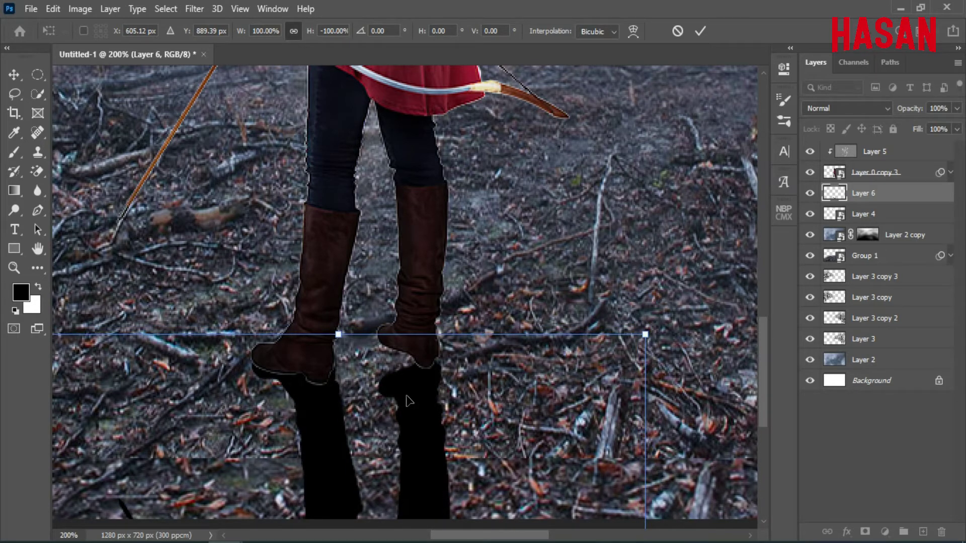
left_click(700, 31)
left_click(811, 194)
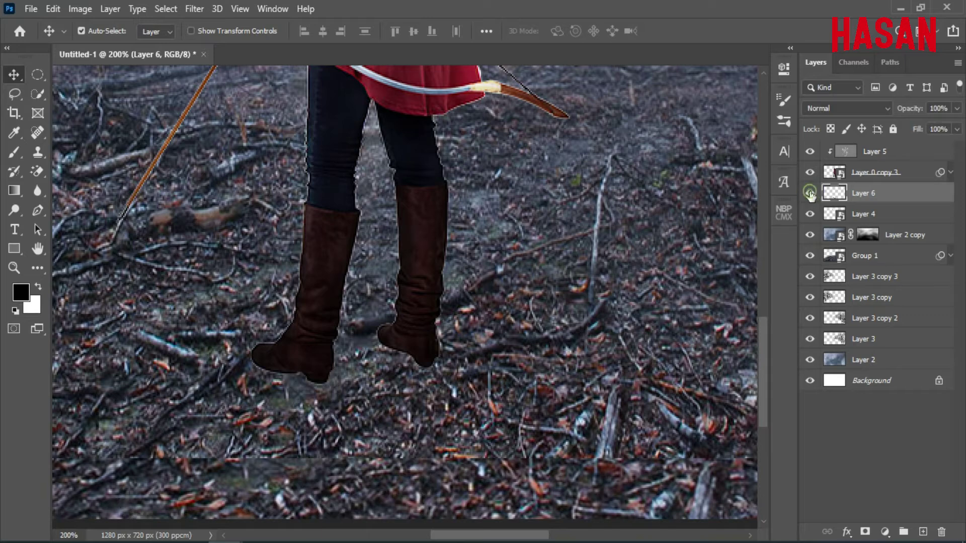
left_click(810, 193)
key("ctrl+t")
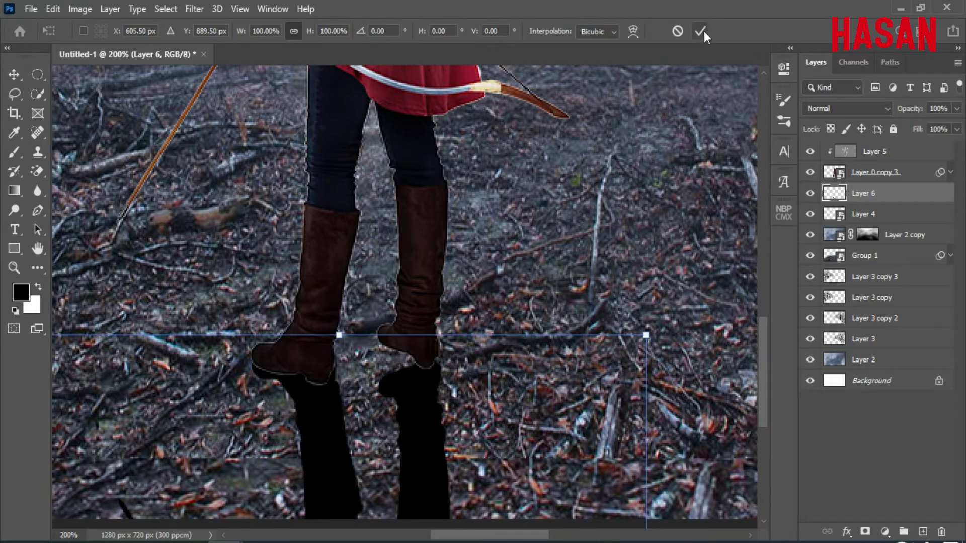
left_click(704, 31)
Step: Start Puppet Warp on the shadow and place anchoring pins across both of its lower legs
left_click(53, 9)
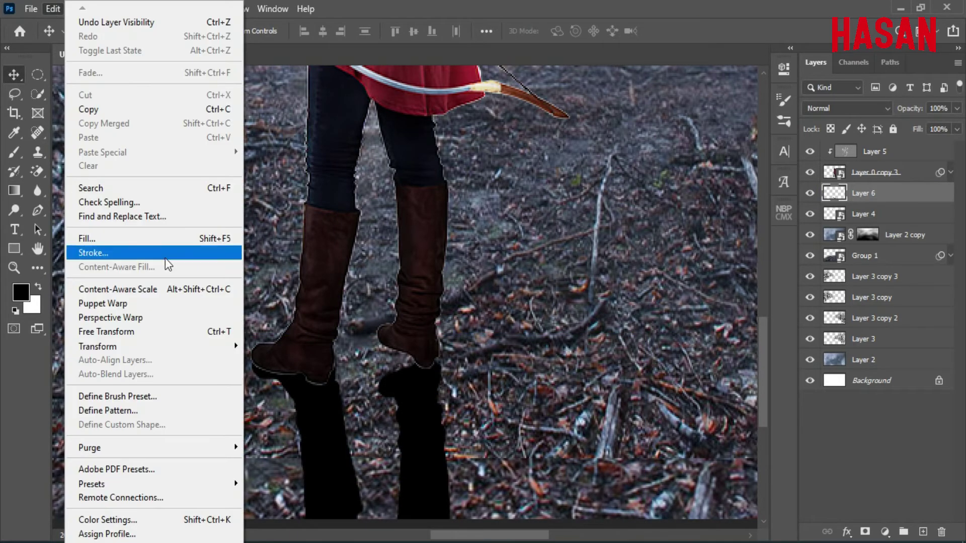
left_click(121, 303)
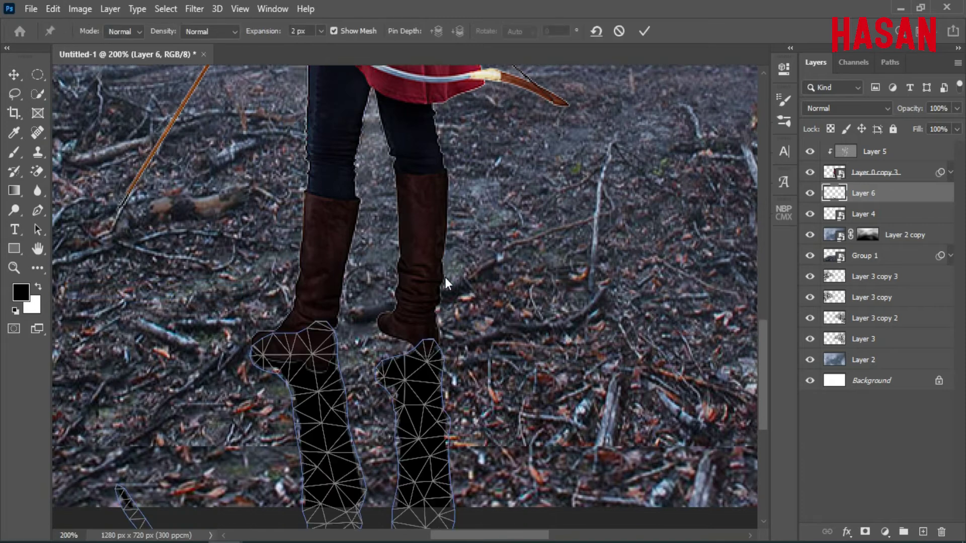
scroll(331, 417, "down", 2)
left_click(322, 412)
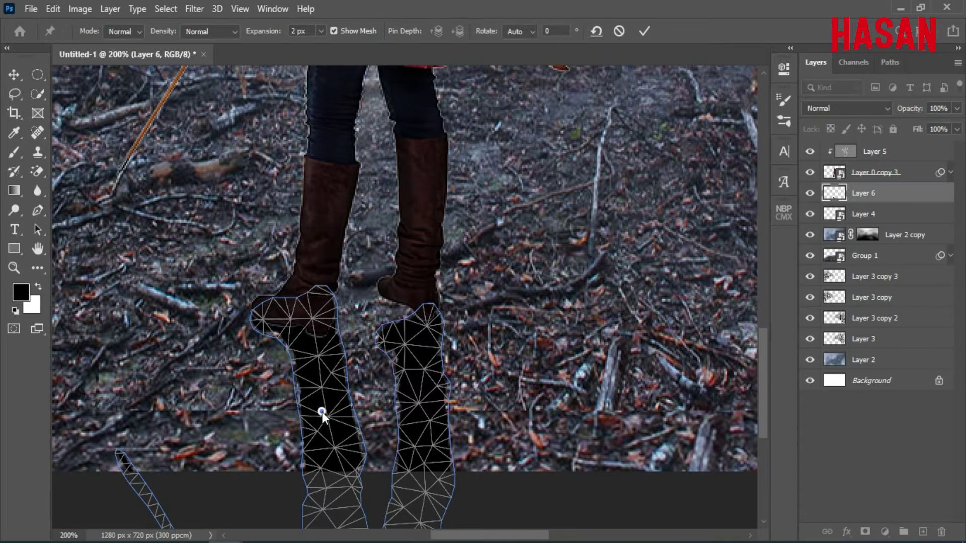
left_click(417, 409)
left_click(441, 411)
left_click(302, 412)
left_click(340, 411)
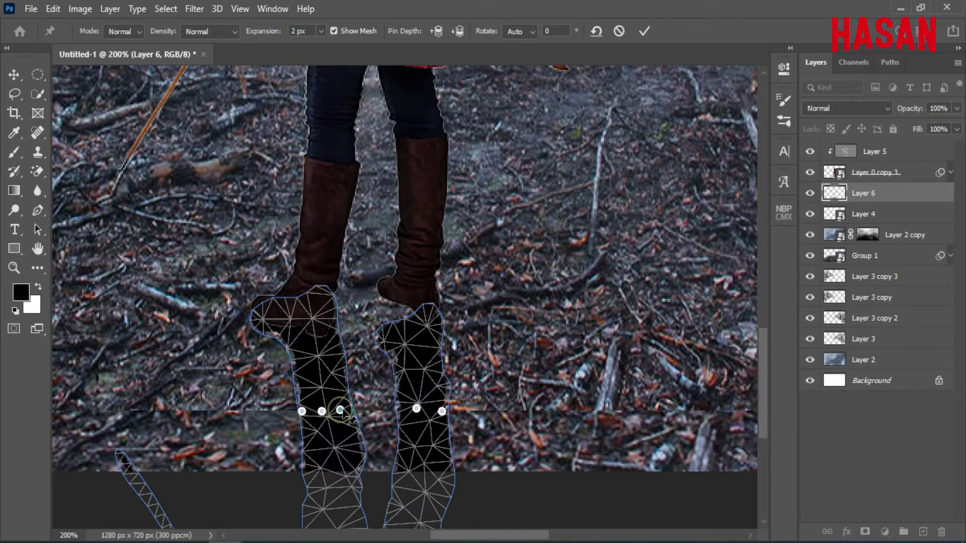
Step: Pull the shadow's right foot up to the right boot, shift its left foot slightly left, and apply the warp
left_click(405, 336)
left_click_drag(405, 336, 401, 296)
left_click(301, 333)
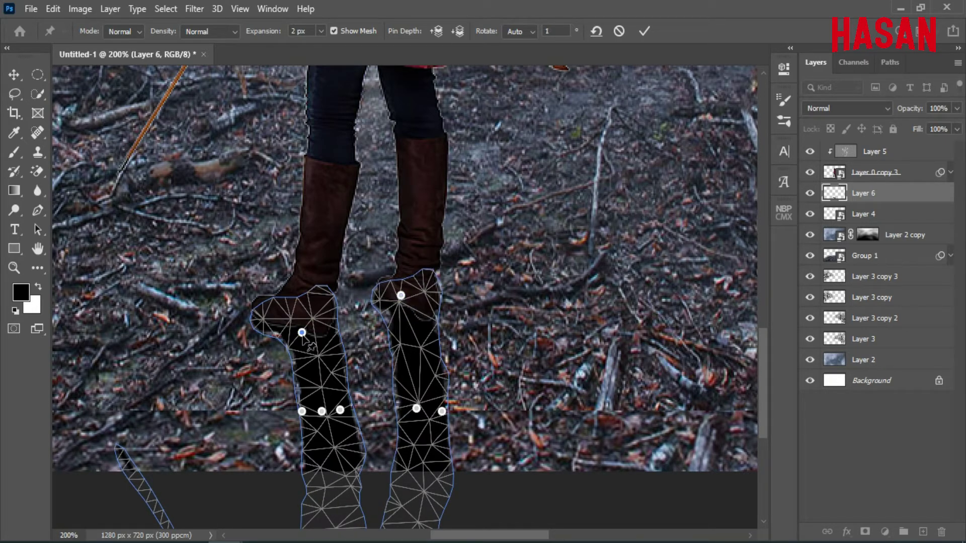
left_click_drag(301, 334, 297, 334)
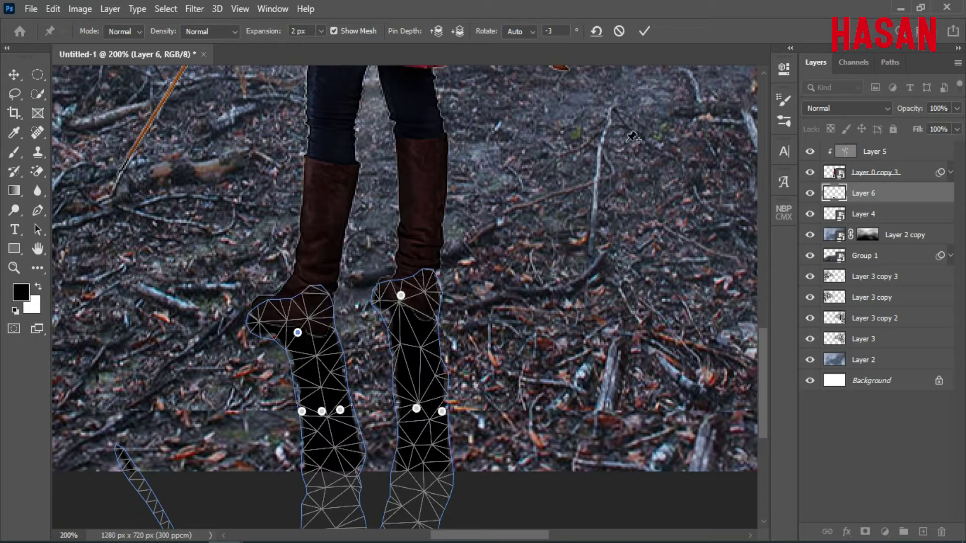
left_click(644, 31)
key("ctrl+0")
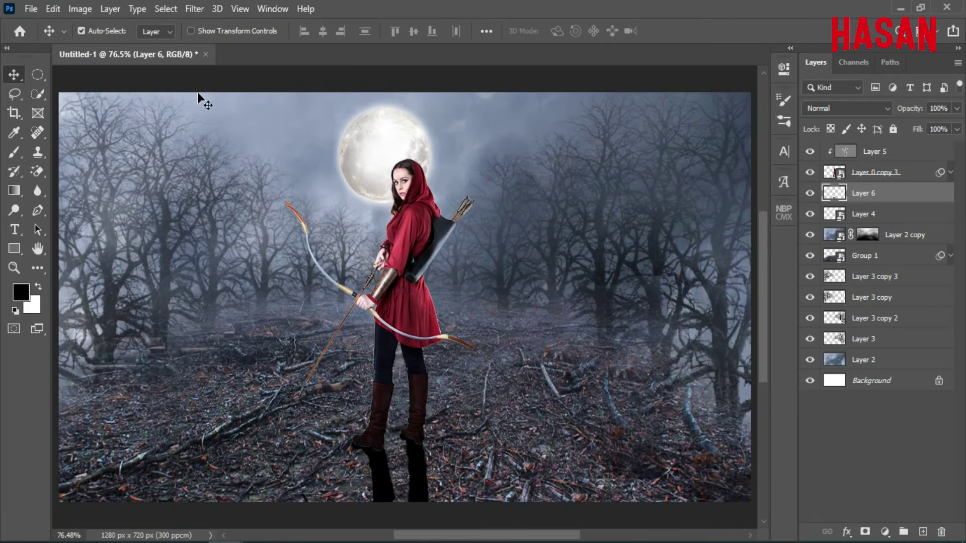
Step: Soften the shadow with a 5.0 px Gaussian Blur and reduce its layer opacity to 60%
left_click(191, 9)
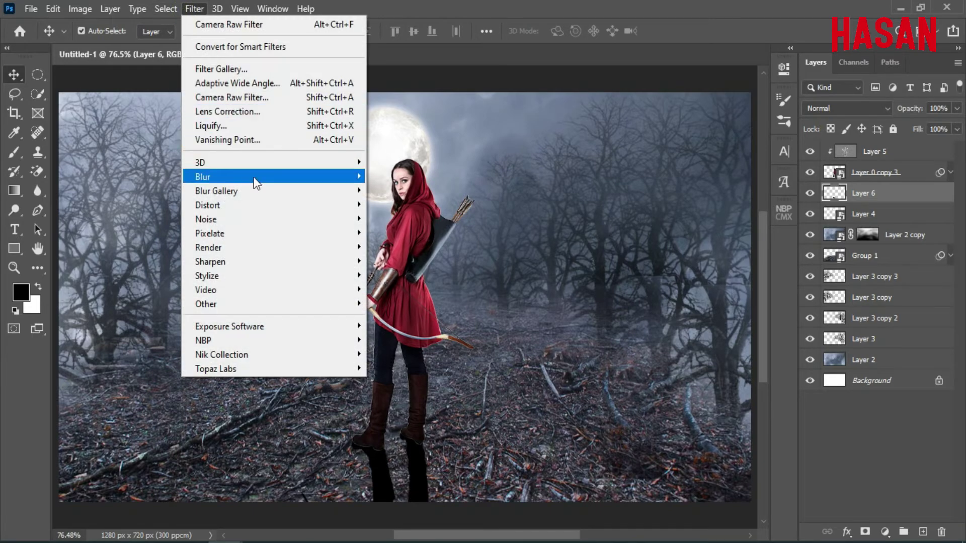
mouse_move(256, 180)
left_click(402, 233)
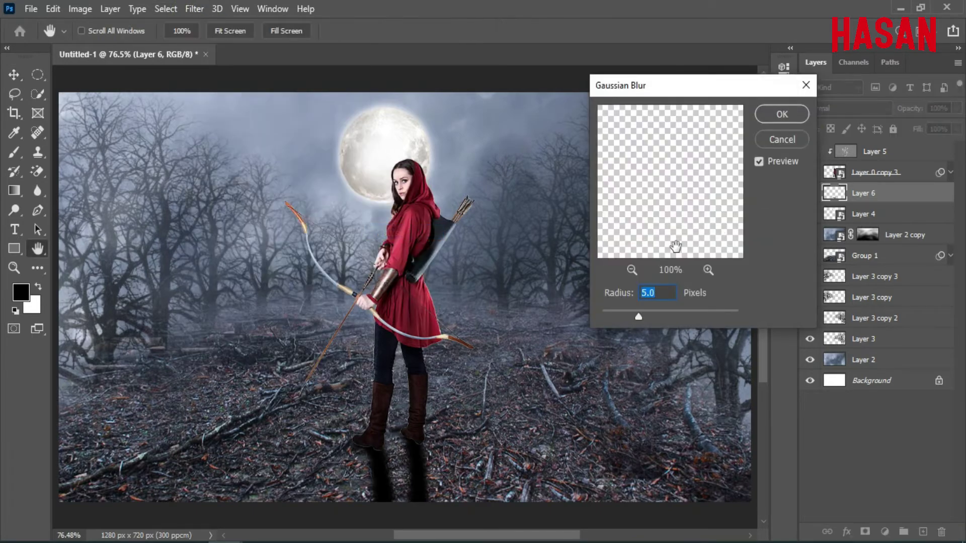
left_click(795, 137)
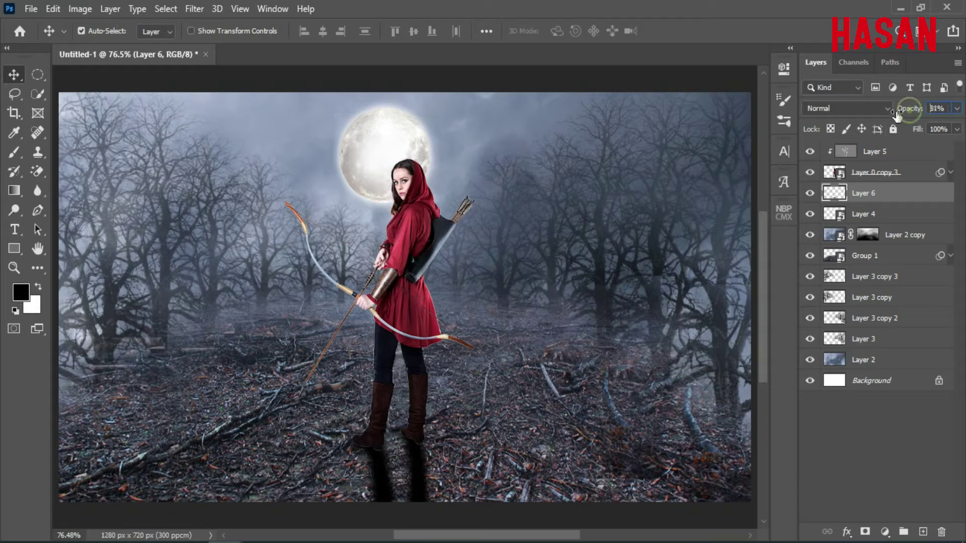
left_click_drag(906, 106, 881, 115)
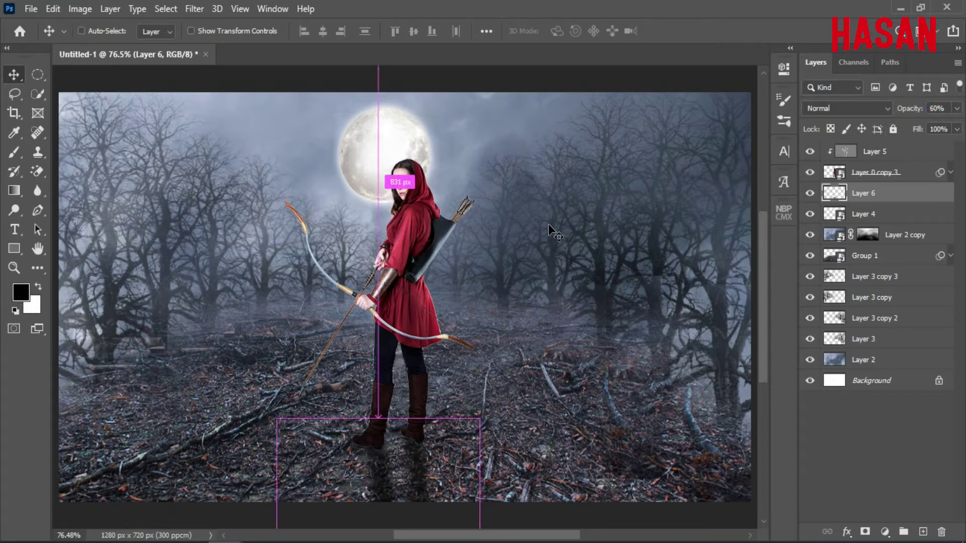
Step: Nudge the blurred shadow slightly left beneath the boots and apply the transform
key("ctrl+t")
key("Left")
key("Left")
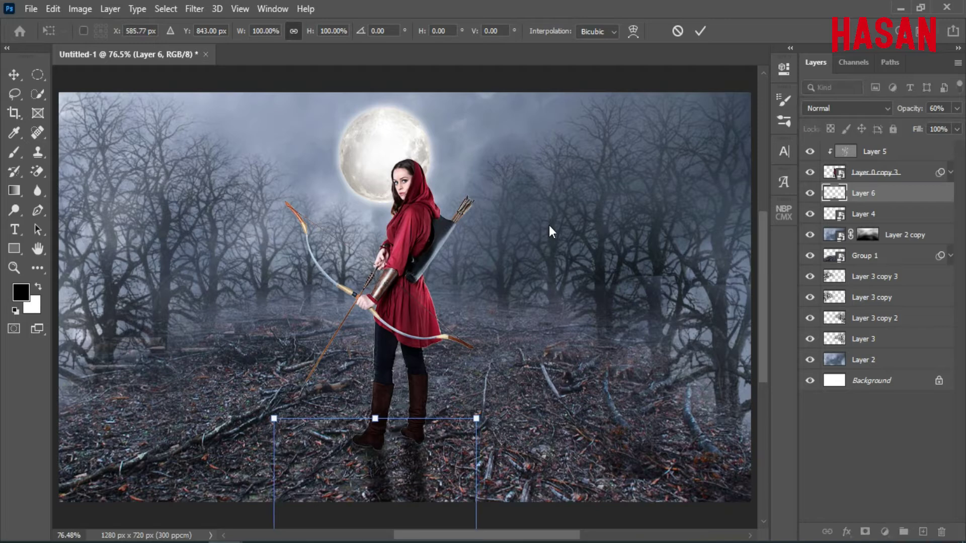
key("Right")
left_click(700, 31)
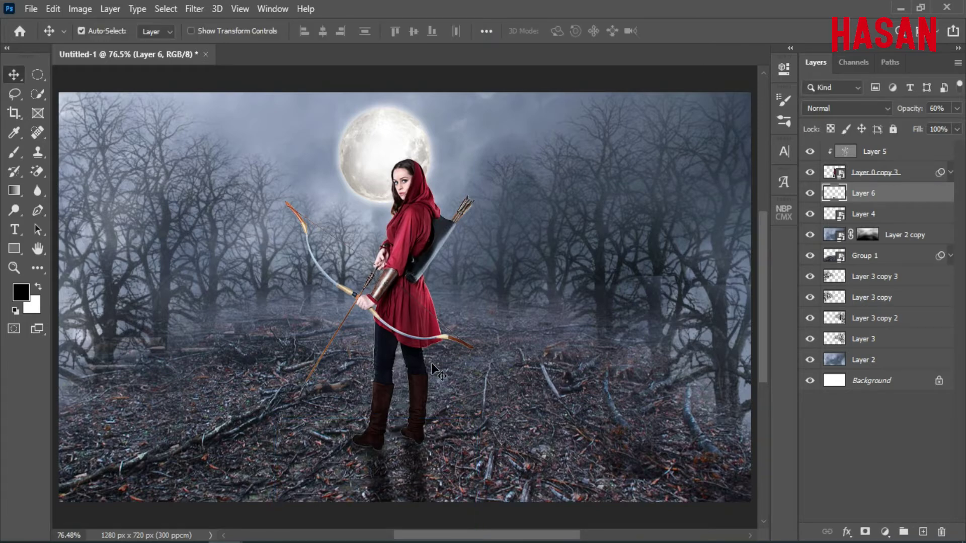
key("ctrl+minus")
key("ctrl+minus")
key("ctrl+0")
Step: Duplicate the cloudy sky layer, Layer 2, and move the copy to the top of the layer stack
left_click(874, 362)
right_click(876, 364)
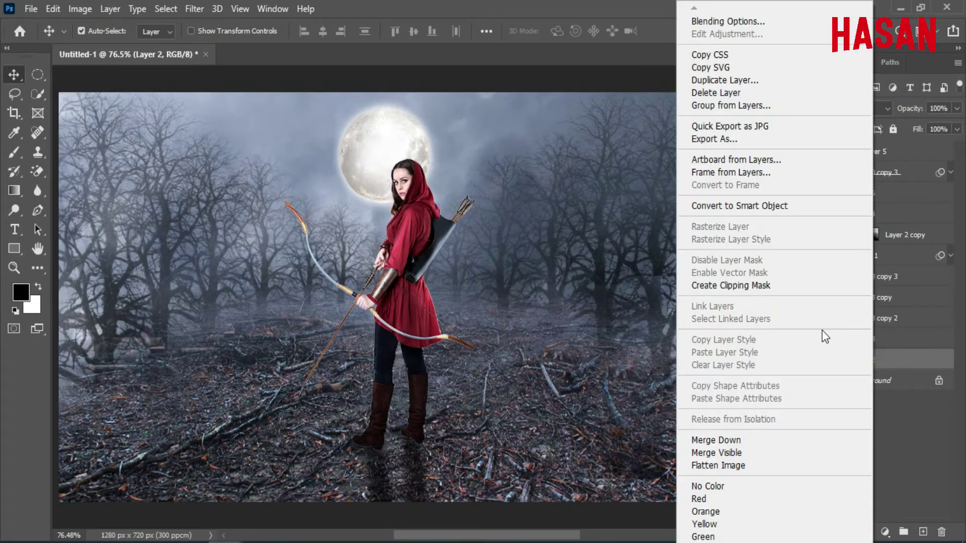
left_click(725, 80)
left_click(611, 142)
left_click_drag(889, 358, 889, 147)
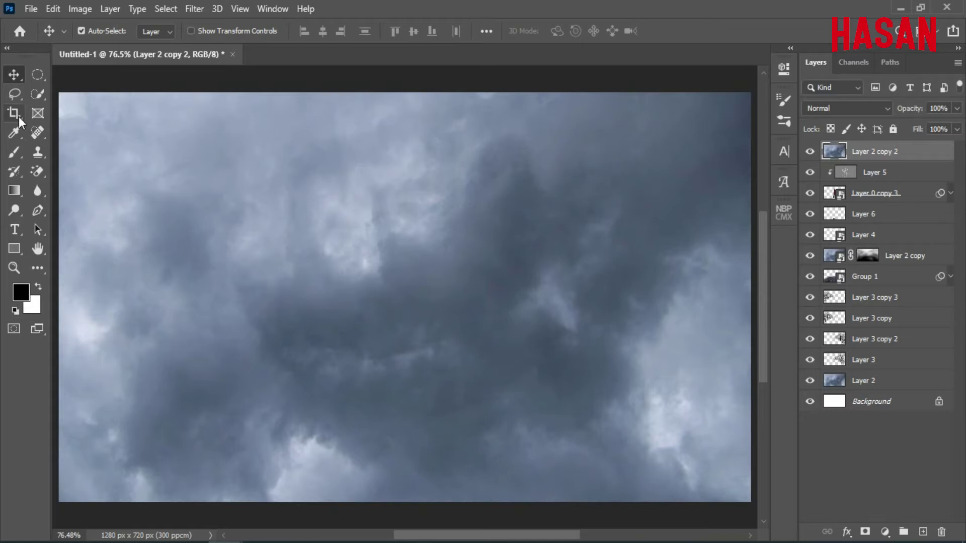
Step: Mask the sky copy and paint black over the trees, moon and archer with a soft 193 px brush at 12% flow
key("b")
left_click_drag(372, 35, 375, 35)
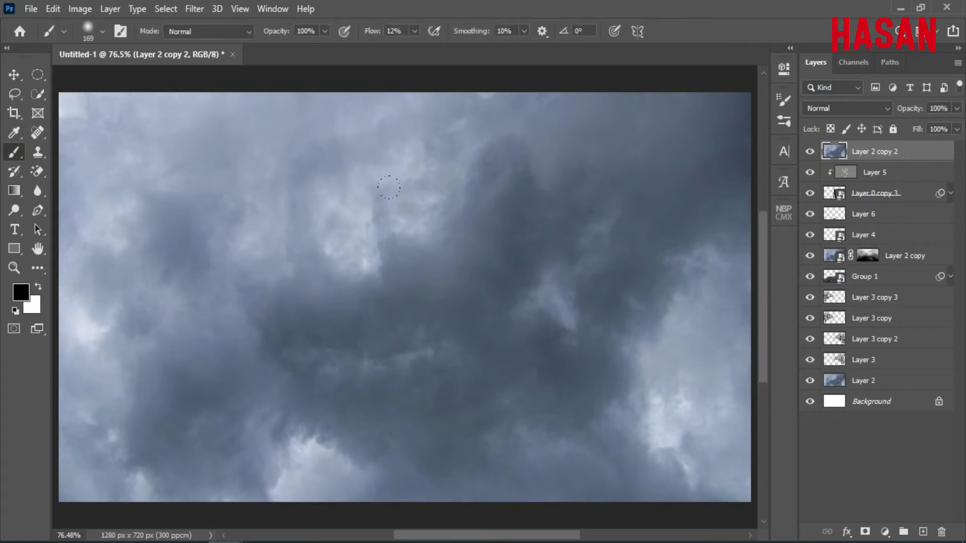
key("ctrl+minus")
key("ctrl+minus")
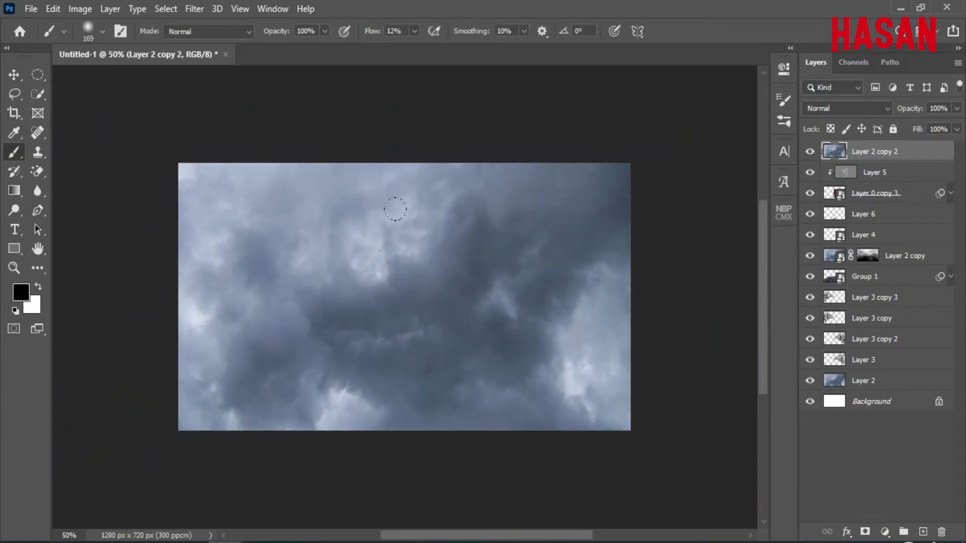
left_click(865, 531)
left_click_drag(462, 285, 469, 287)
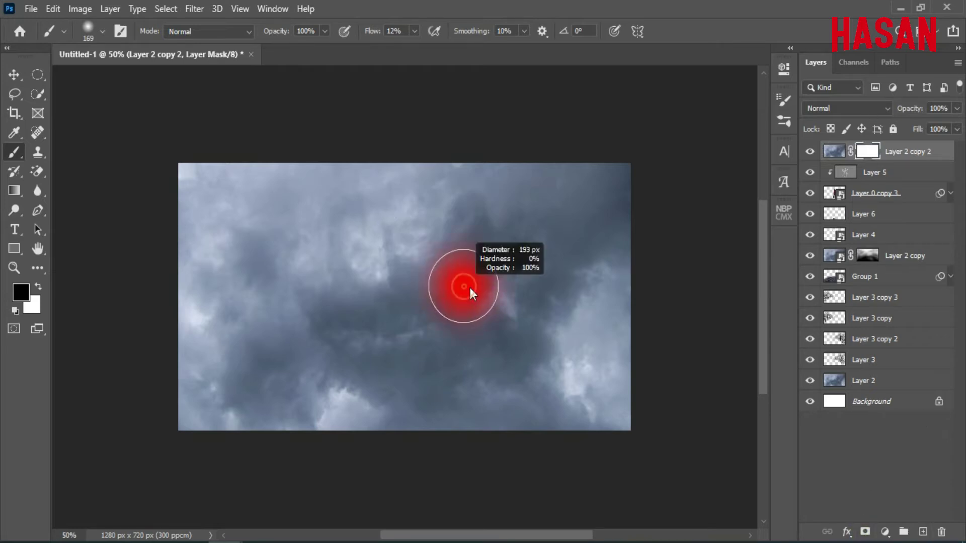
mouse_move(415, 257)
left_mouse_down()
mouse_move(543, 217)
mouse_move(105, 310)
mouse_move(284, 155)
mouse_move(211, 383)
mouse_move(338, 370)
mouse_move(382, 281)
mouse_move(398, 166)
left_mouse_up()
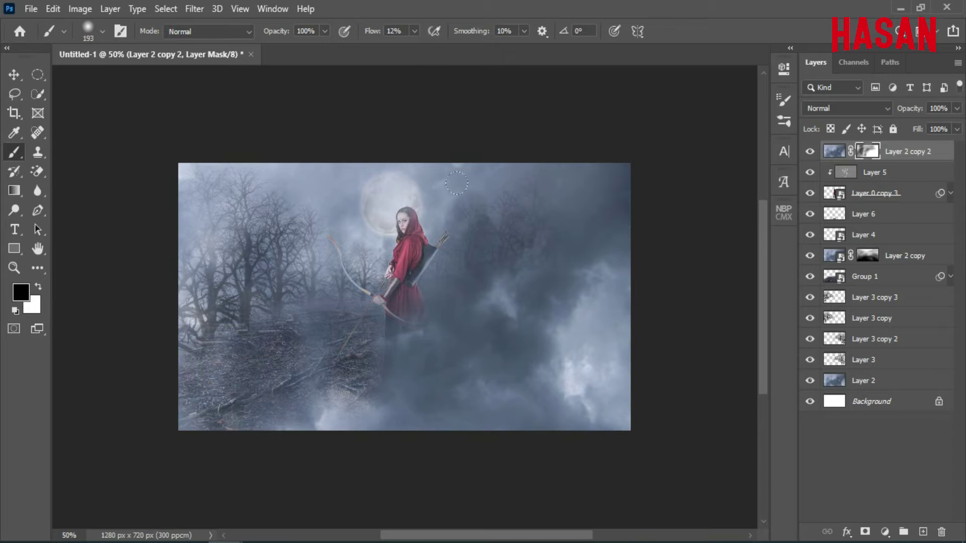
mouse_move(600, 158)
left_mouse_down()
mouse_move(493, 134)
mouse_move(417, 221)
mouse_move(703, 319)
mouse_move(520, 376)
mouse_move(523, 282)
mouse_move(475, 284)
mouse_move(589, 402)
mouse_move(499, 412)
left_mouse_up()
Step: Lower the brush flow to 6% and thin the fog on the mask over the archer's legs and the forest floor
left_click_drag(377, 31, 369, 35)
left_click_drag(505, 374, 272, 464)
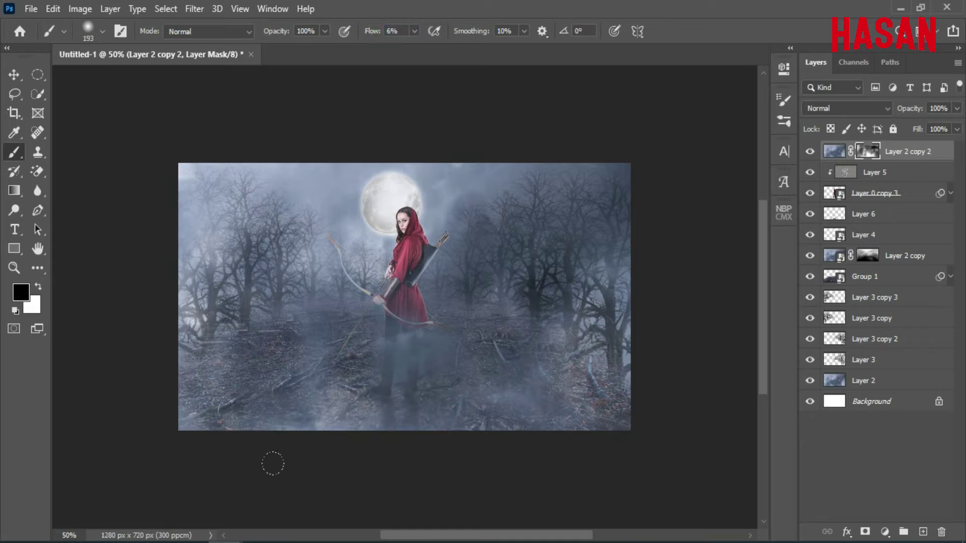
mouse_move(397, 388)
left_mouse_down()
mouse_move(404, 317)
mouse_move(258, 438)
mouse_move(334, 439)
left_mouse_up()
scroll(334, 440, "up", 2)
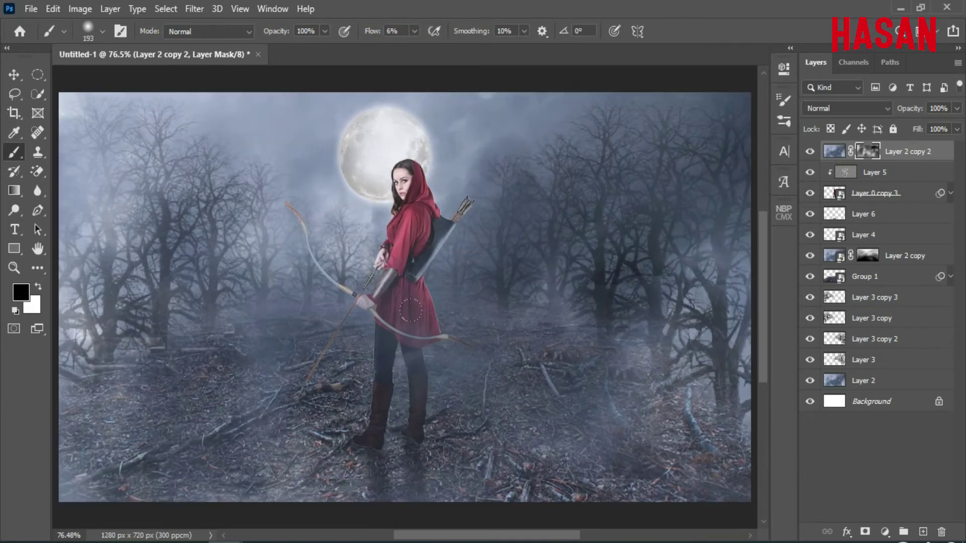
left_click_drag(272, 390, 296, 348)
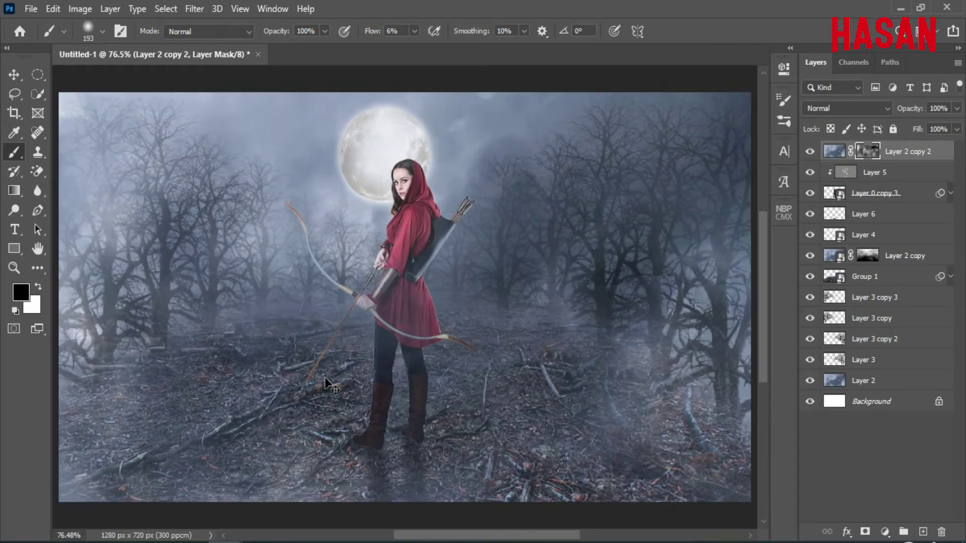
scroll(327, 380, "down", 1)
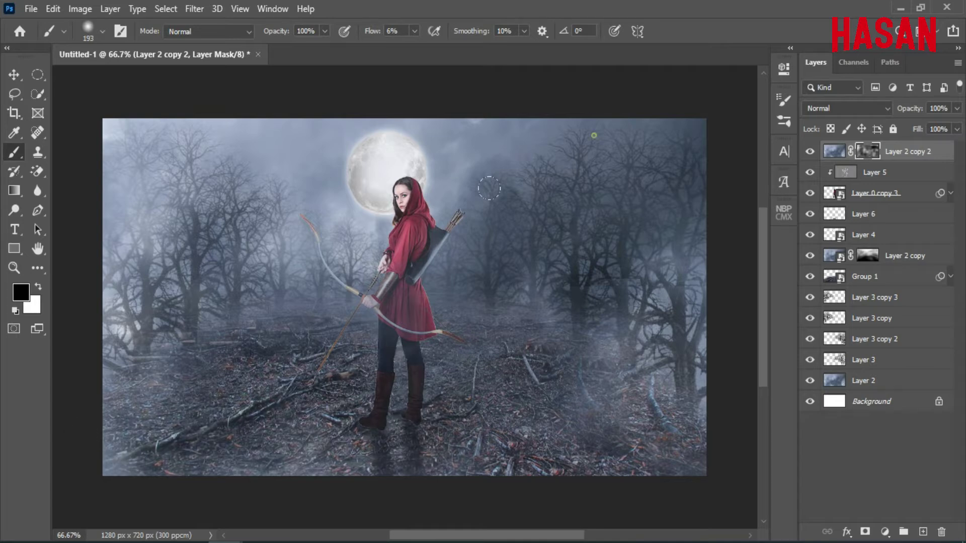
Step: Raise the brush flow to 31%, thin the fog on the sky copy's mask around the trees and archer, and compare the result
left_click_drag(371, 31, 378, 30)
mouse_move(688, 276)
left_mouse_down()
mouse_move(660, 373)
mouse_move(603, 413)
left_mouse_up()
left_click_drag(394, 181, 394, 206)
mouse_move(163, 184)
left_mouse_down()
mouse_move(137, 235)
mouse_move(144, 302)
left_mouse_up()
left_click_drag(373, 31, 378, 31)
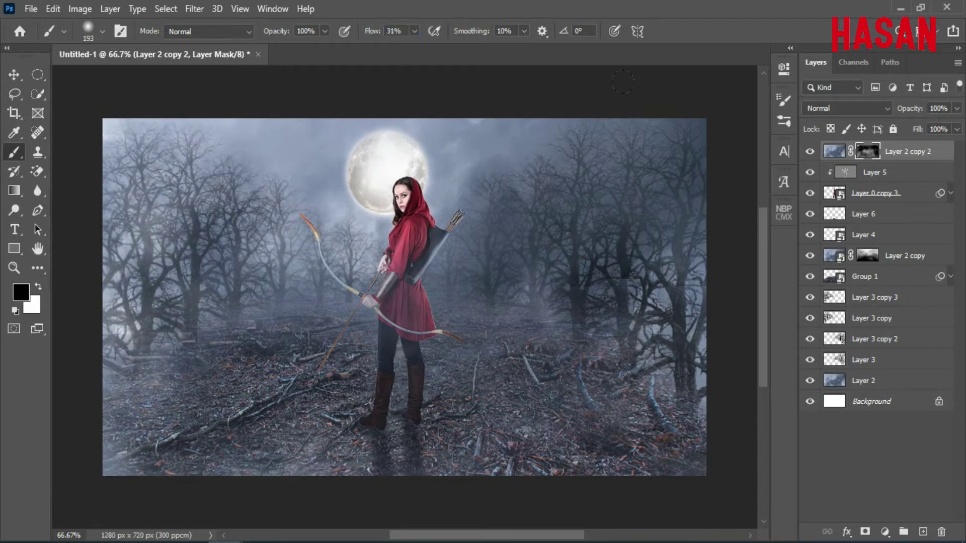
left_click(809, 152)
left_click(810, 152)
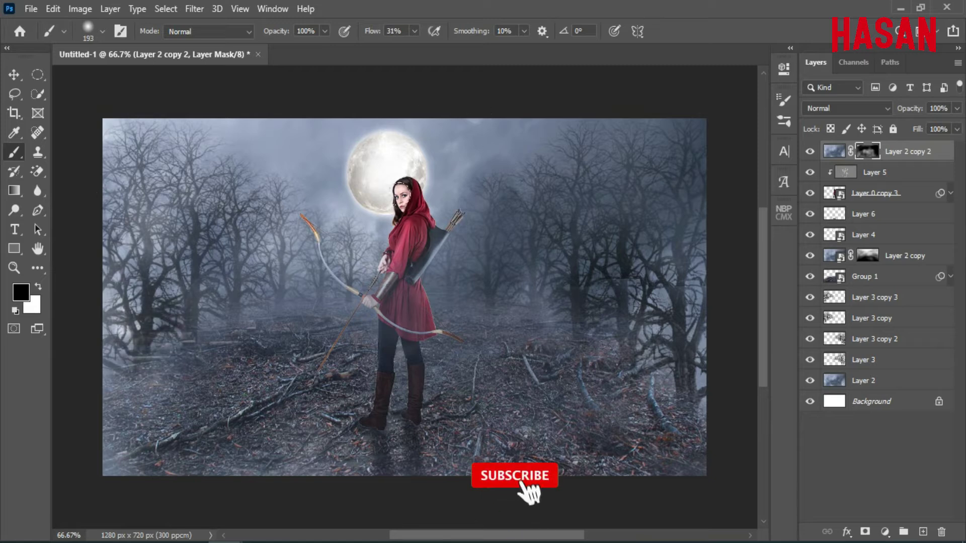
Step: Set the mask brush to 102 px at 4% flow and check the archer and scene with the sky copy hidden and shown
left_click_drag(374, 30, 351, 37)
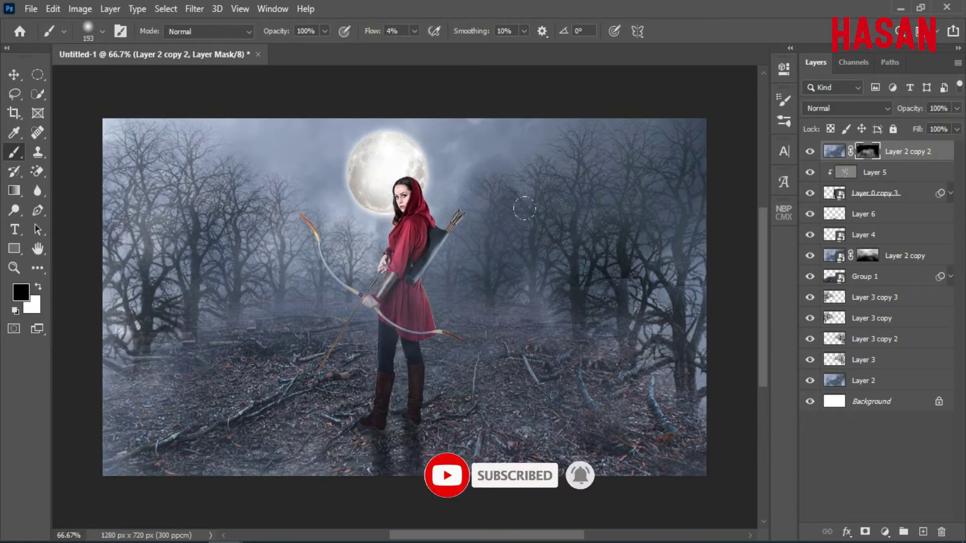
scroll(407, 337, "up", 8)
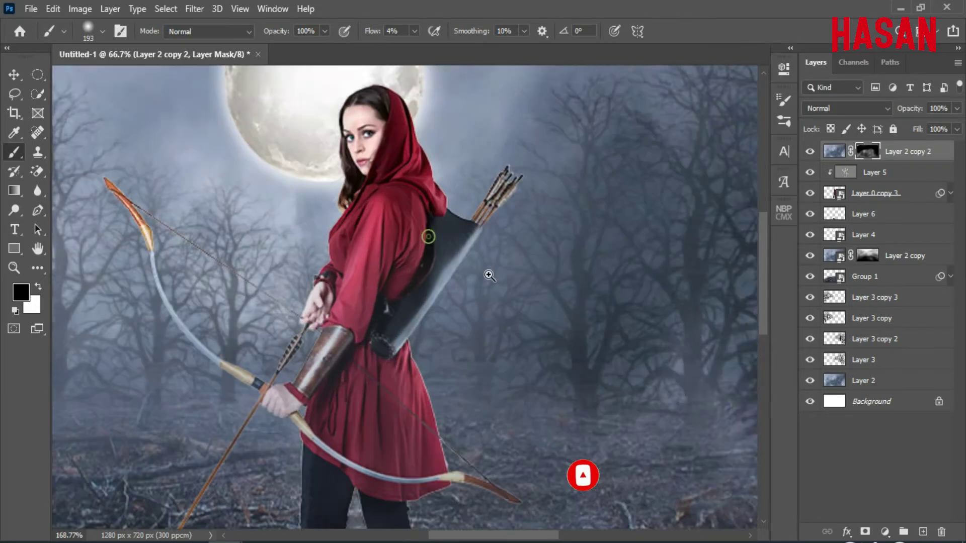
left_click_drag(466, 153, 447, 48)
scroll(432, 195, "down", 8)
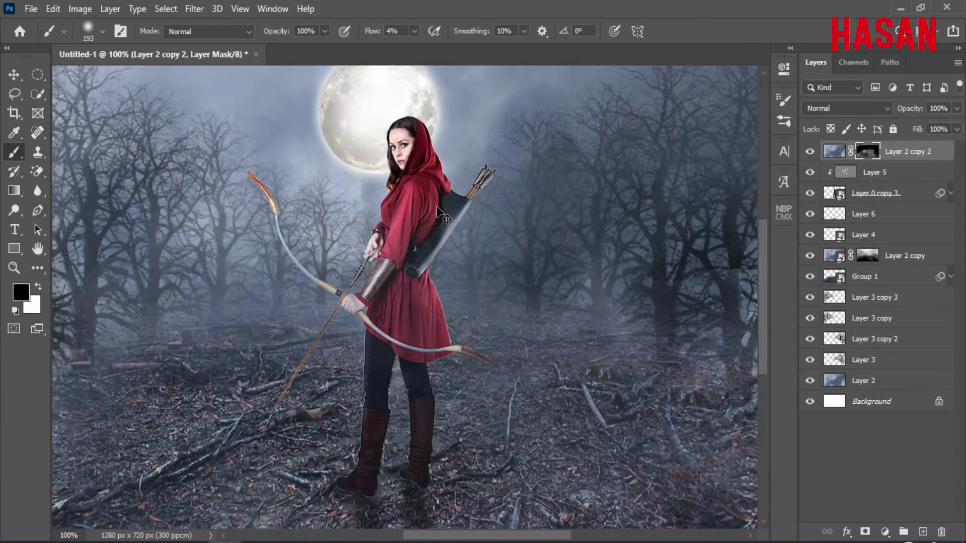
key("ctrl+0")
left_click_drag(433, 259, 395, 280)
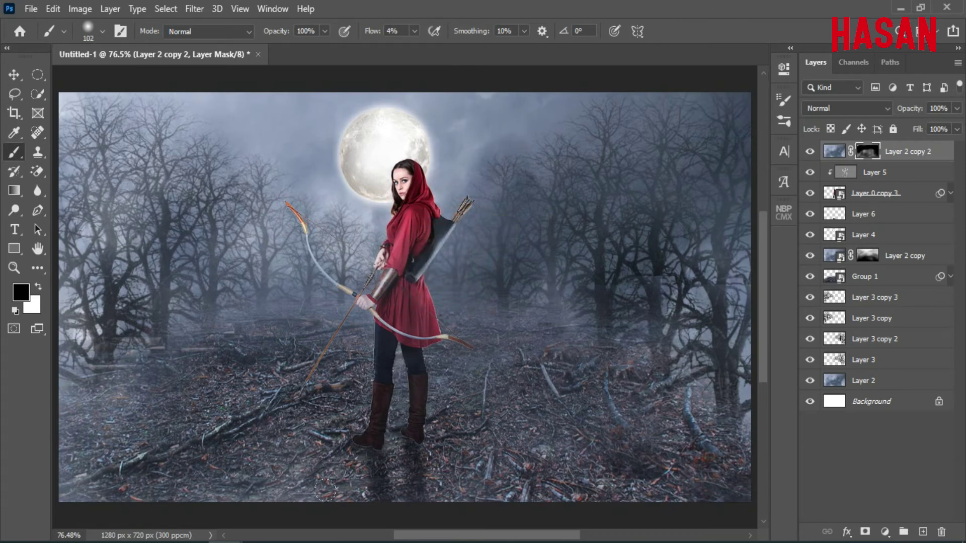
left_click(810, 152)
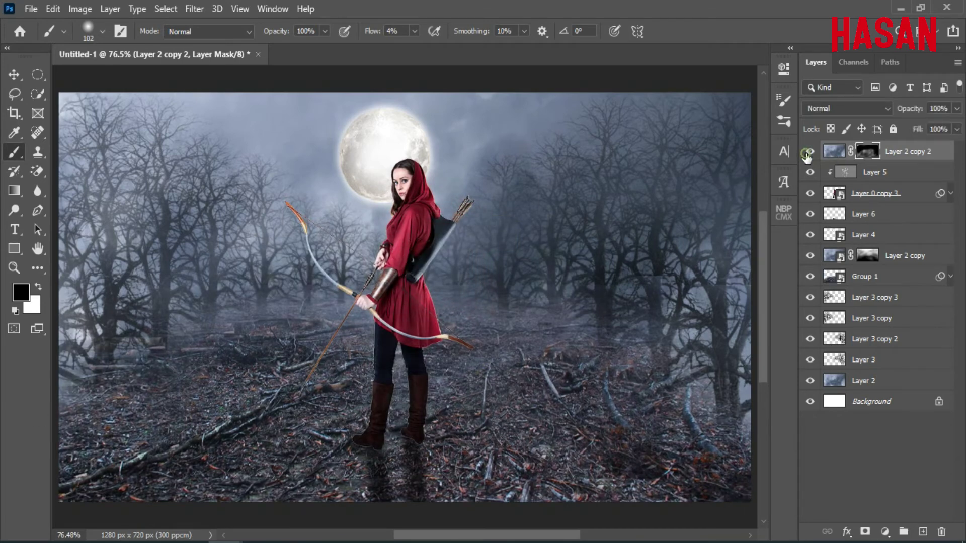
left_click(810, 151)
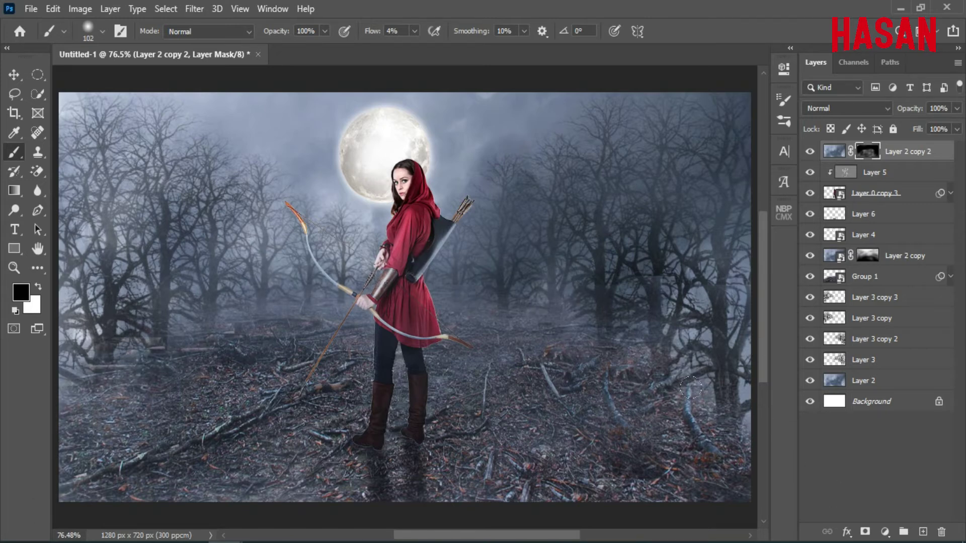
key("ctrl+minus")
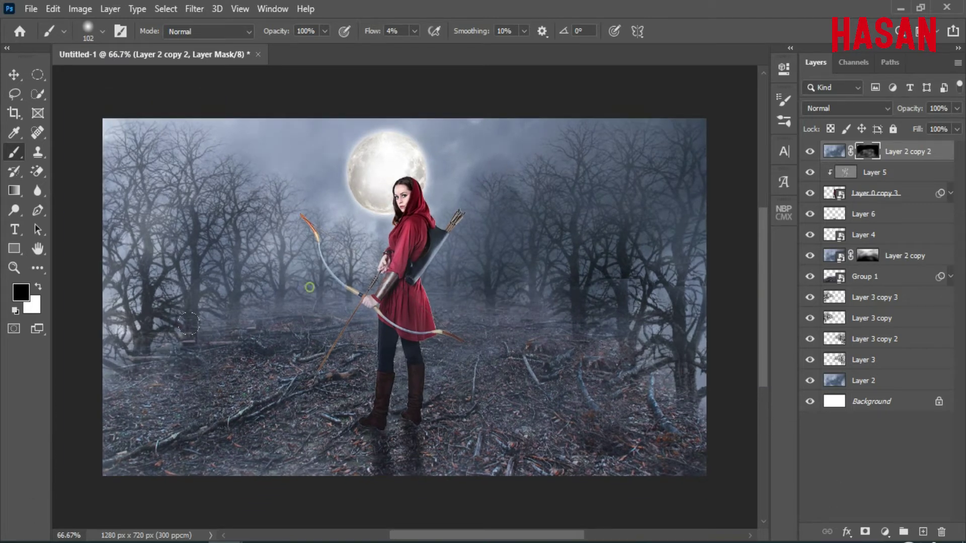
key("ctrl+0")
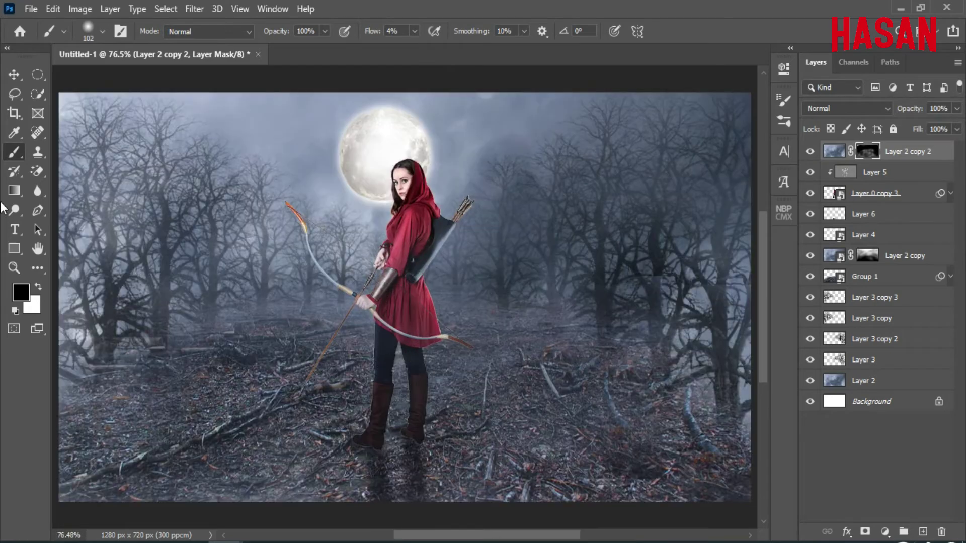
Step: Add a Color Balance adjustment layer on top and shift the midtones toward blue and cyan
left_click(13, 75)
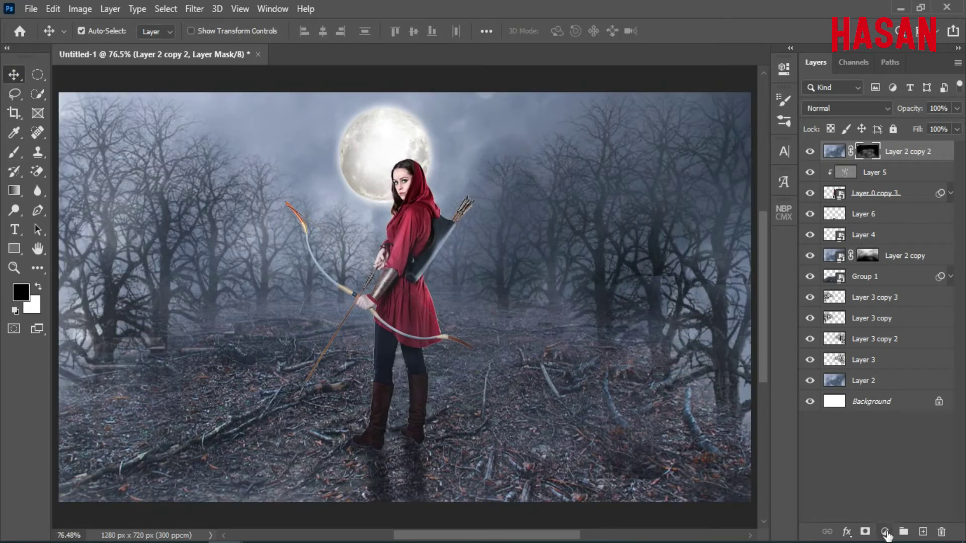
left_click(885, 533)
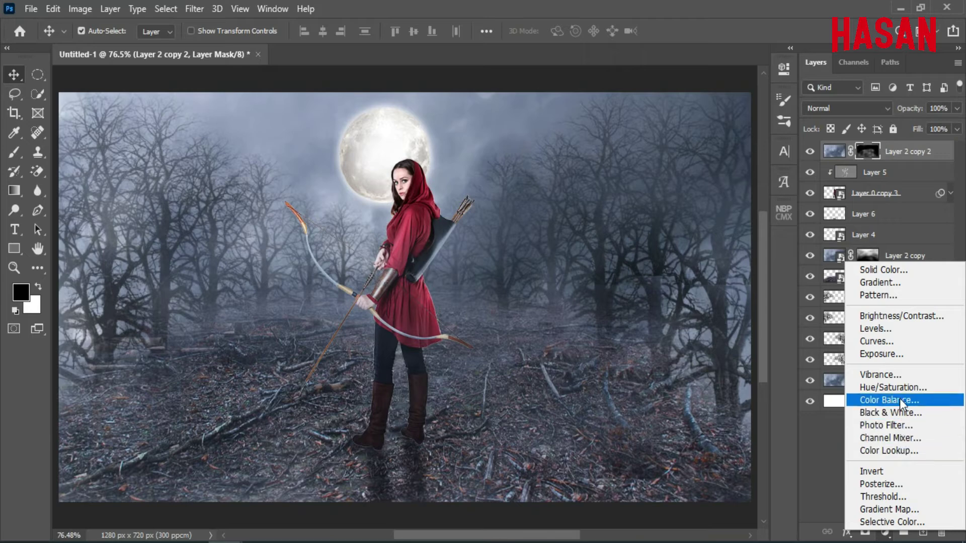
left_click(900, 399)
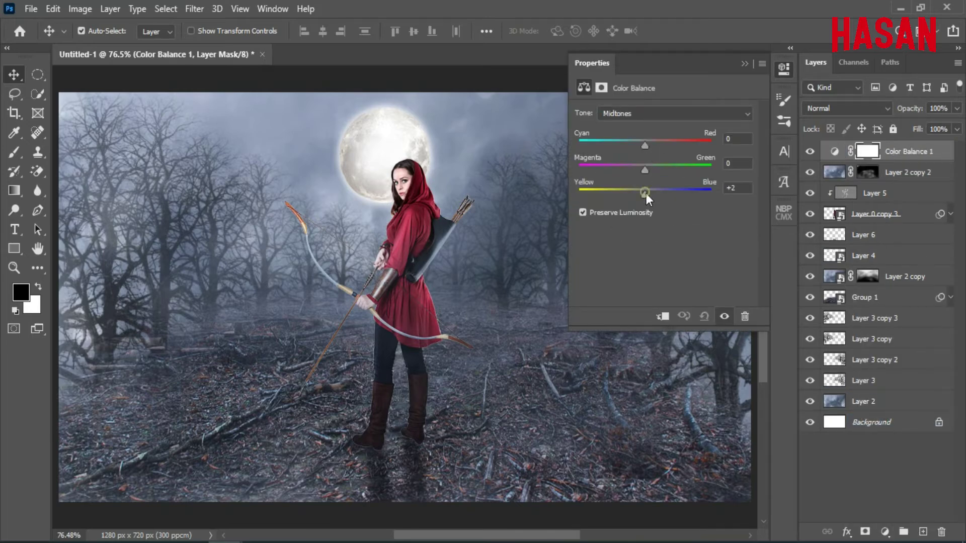
left_click_drag(646, 193, 653, 193)
left_click_drag(645, 146, 635, 147)
left_click(745, 64)
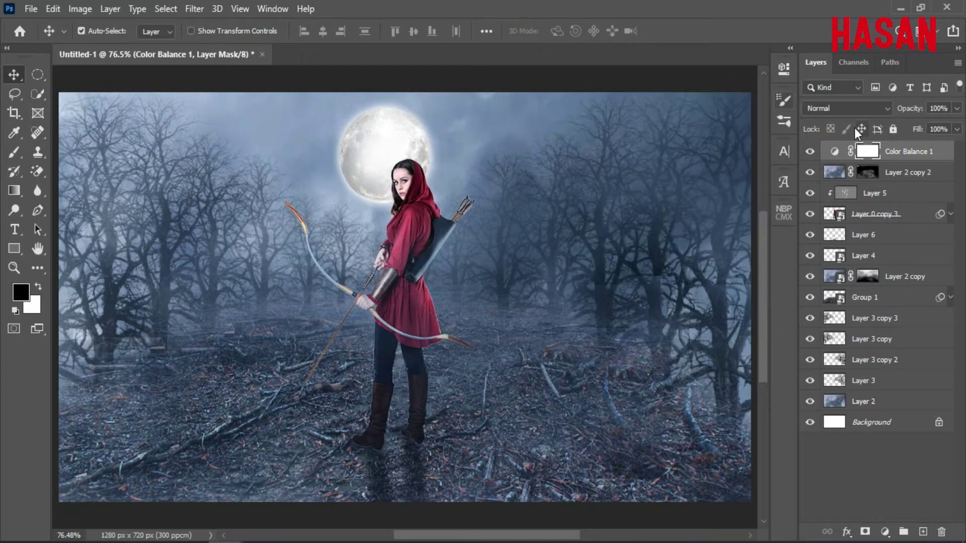
Step: Lower the Color Balance layer's opacity to 60% and compare the image with and without it
left_click(810, 151)
left_click(811, 151)
left_click_drag(910, 112, 884, 113)
left_click(810, 153)
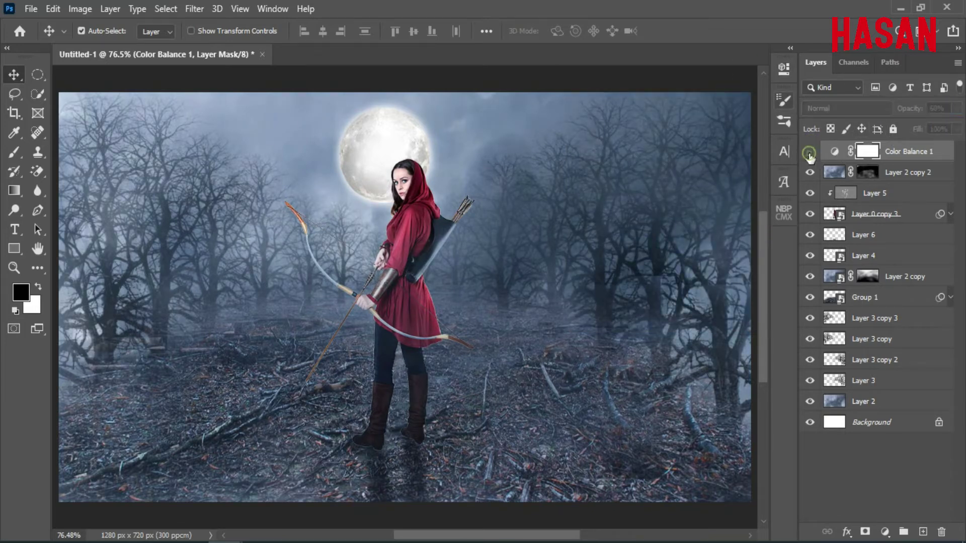
left_click(810, 152)
key("ctrl+minus")
key("ctrl+0")
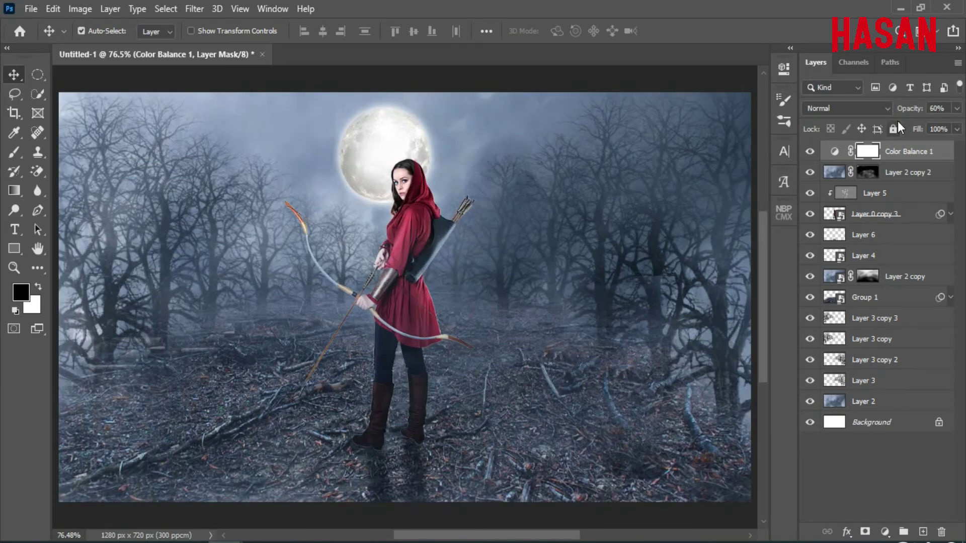
Step: Reduce the Color Balance layer's opacity to 30% and check the composite with the adjustment off and on
left_click_drag(908, 109, 907, 116)
left_click(810, 152)
left_click(809, 153)
left_click(810, 152)
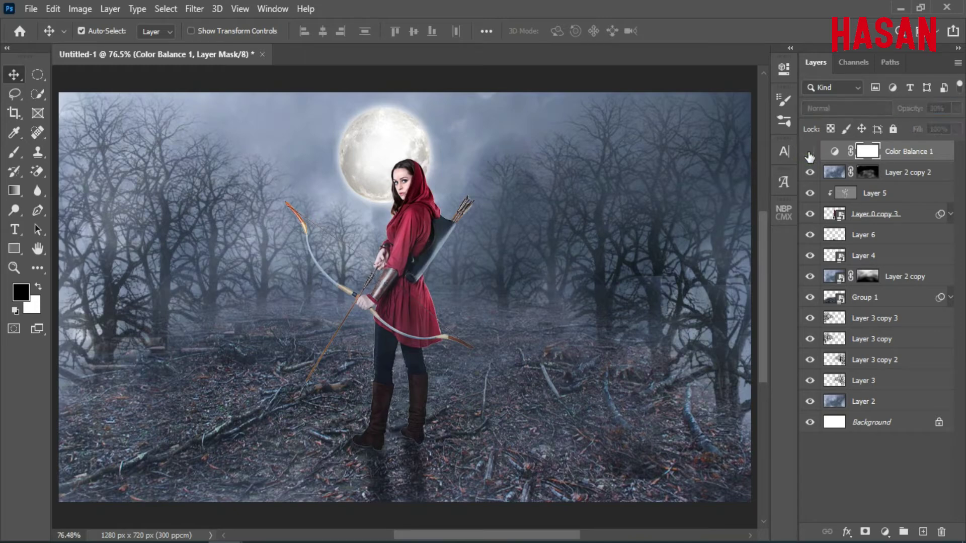
left_click(809, 153)
key("ctrl+minus")
key("ctrl+minus")
key("ctrl+minus")
key("ctrl+0")
key("ctrl+minus")
key("ctrl+minus")
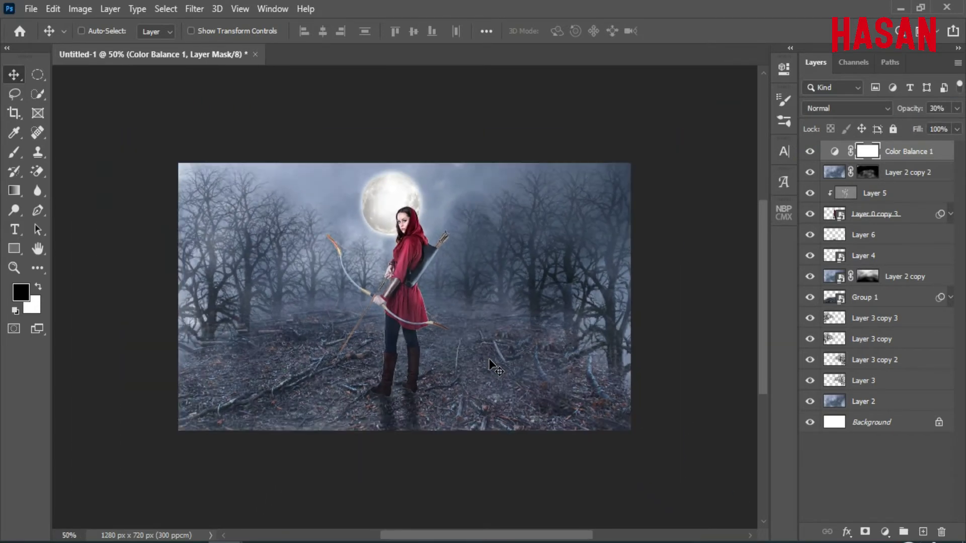
key("ctrl+0")
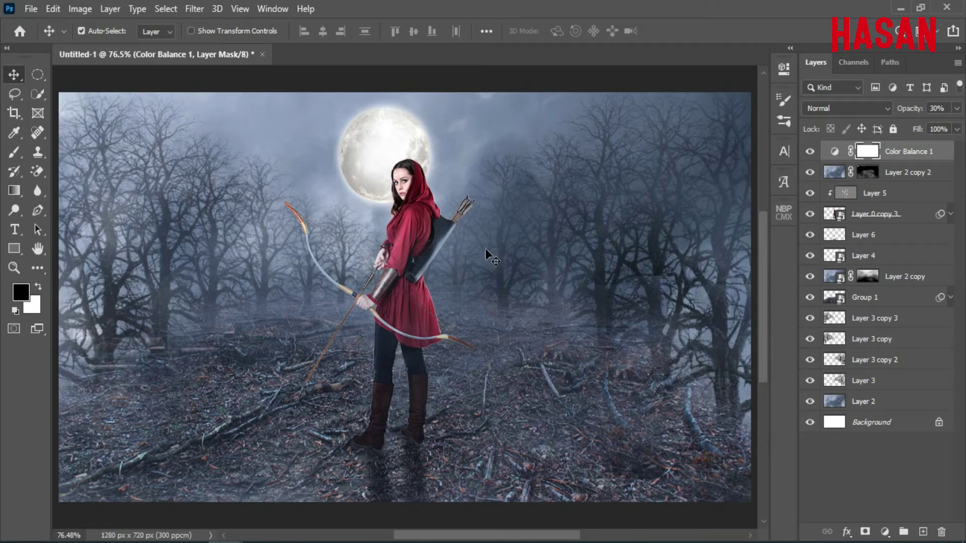
Step: Add a Photo Filter adjustment layer on top using the Blue filter
left_click(884, 532)
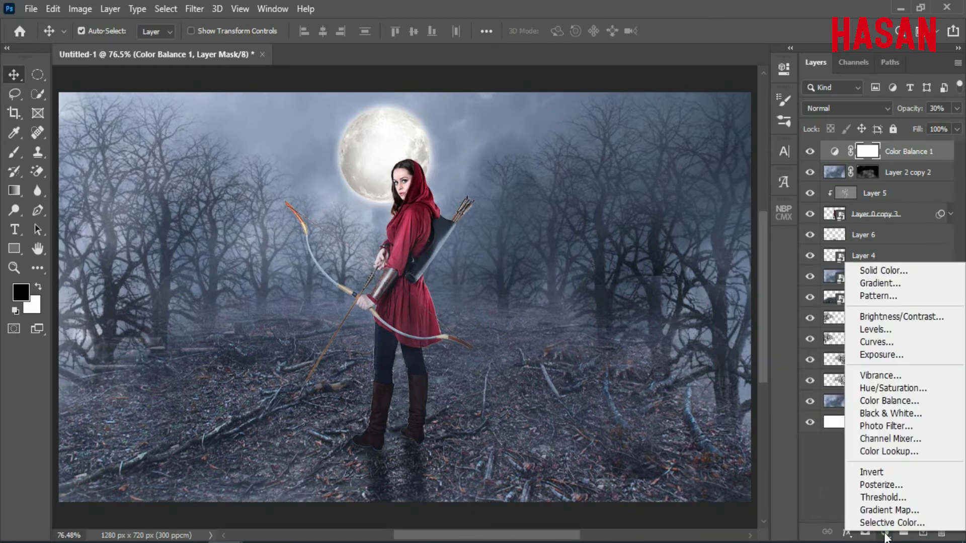
left_click(892, 426)
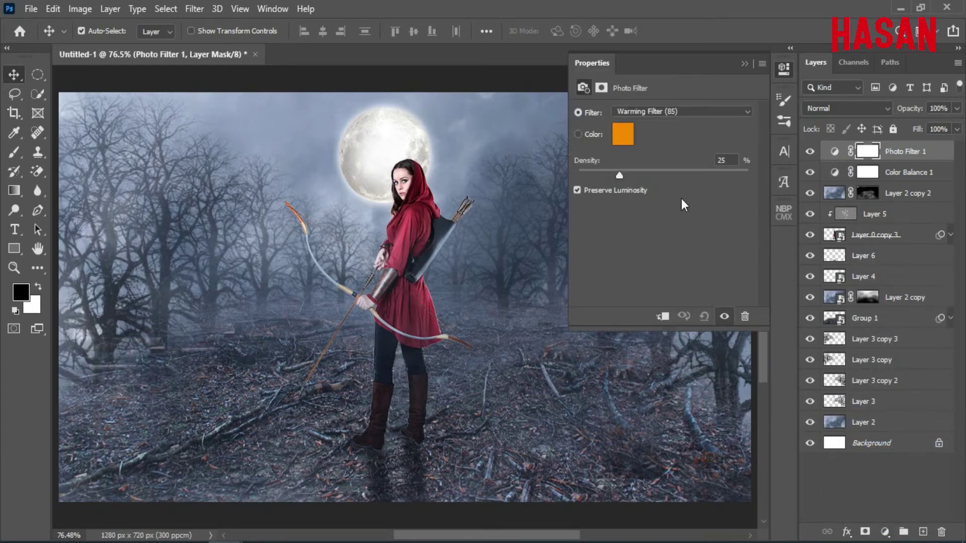
left_click(721, 113)
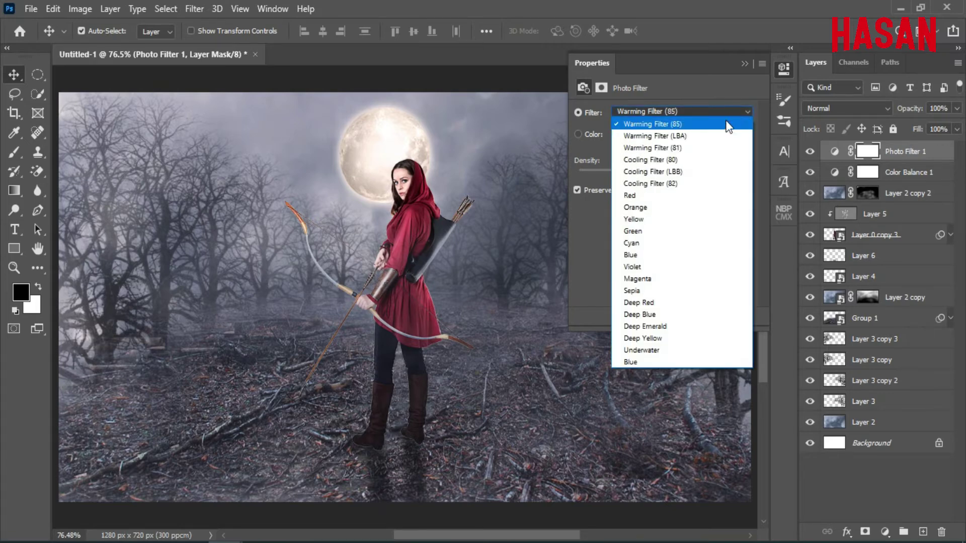
left_click(680, 240)
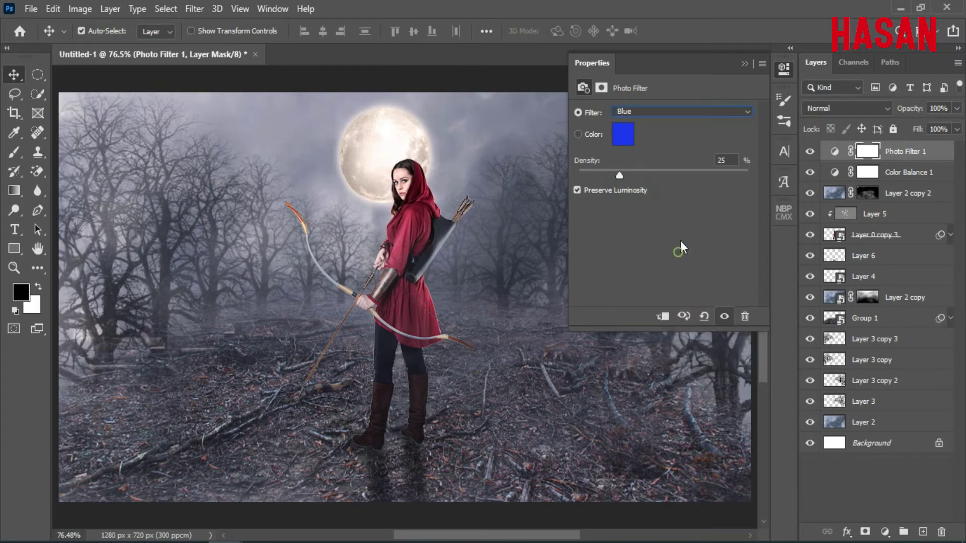
left_click(744, 64)
Step: Set the Photo Filter layer's opacity to 20% and review the composite with and without the filter
mouse_move(911, 109)
left_mouse_down()
mouse_move(850, 112)
mouse_move(910, 115)
left_mouse_up()
left_click(808, 154)
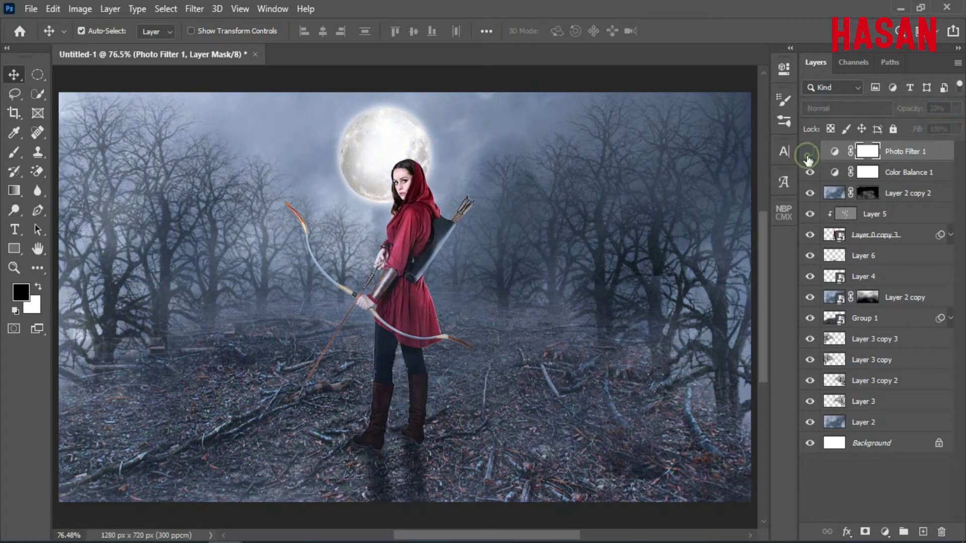
left_click(808, 155)
key("ctrl+minus")
key("ctrl+minus")
key("ctrl+0")
key("ctrl+minus")
key("ctrl+minus")
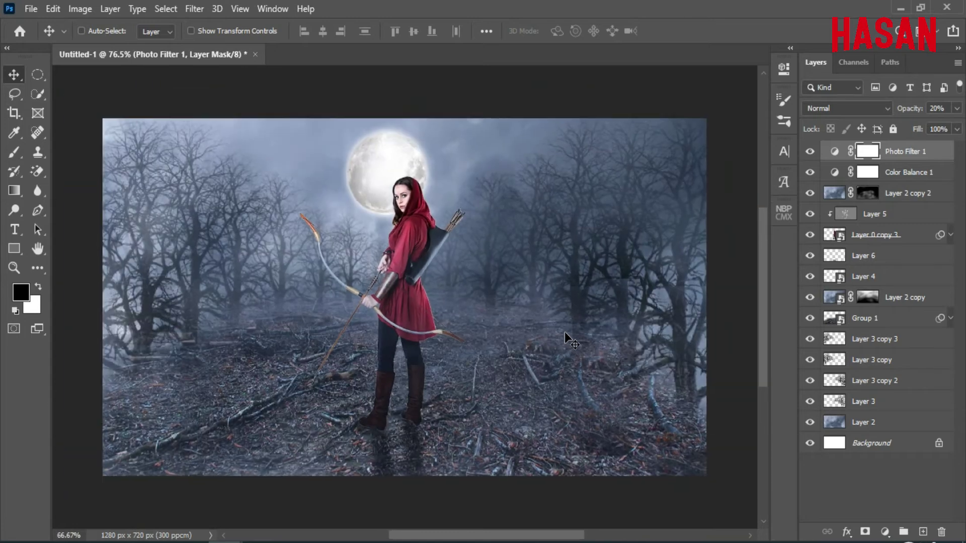
key("ctrl+0")
key("ctrl+minus")
key("ctrl+0")
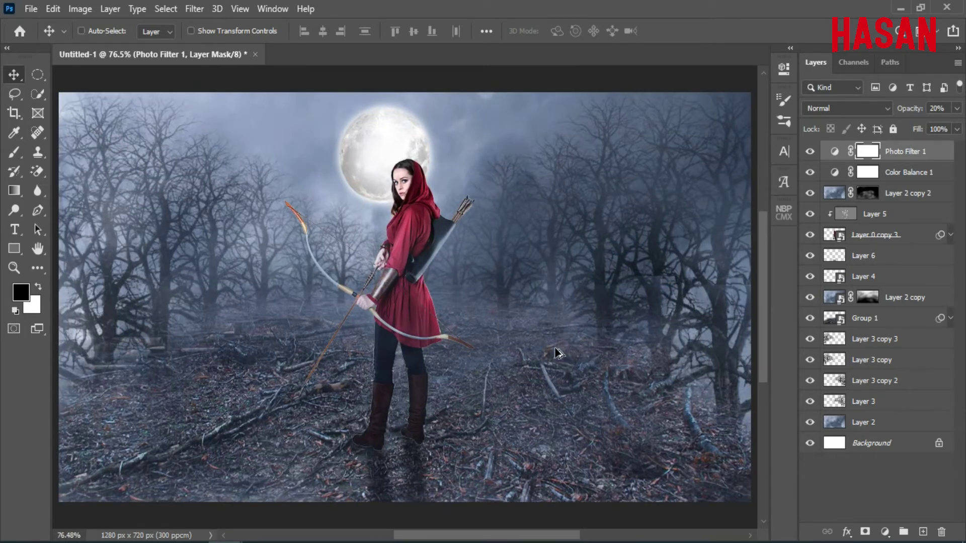
Step: Stamp all visible layers into a new top layer and convert it to a smart object
key("ctrl+shift+alt+e")
right_click(887, 151)
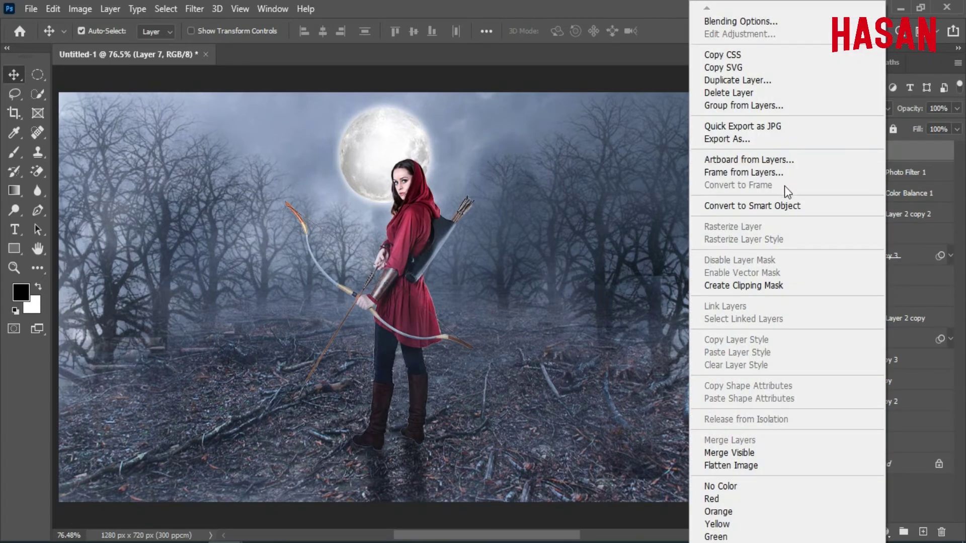
key("Escape")
key("ctrl+minus")
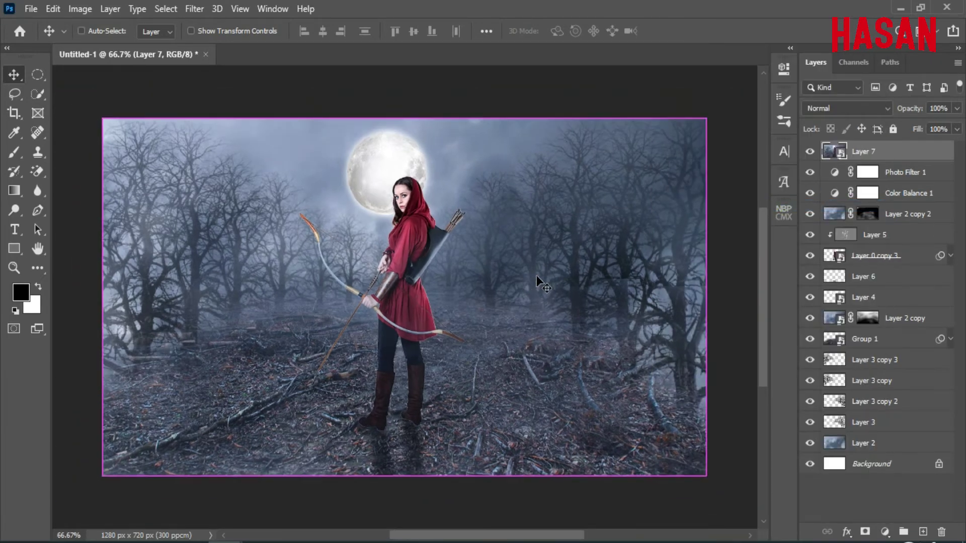
Step: Open the Camera Raw Filter on the stamped layer and set Temperature to +4 and Tint to -7
left_click(200, 12)
left_click(220, 96)
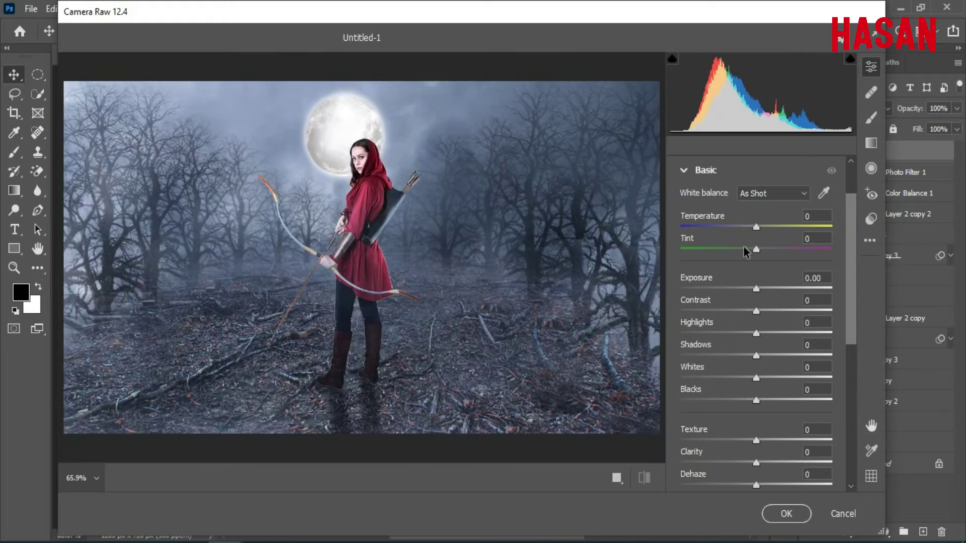
mouse_move(758, 228)
left_mouse_down()
mouse_move(745, 252)
mouse_move(763, 231)
left_mouse_up()
scroll(522, 275, "down", 1)
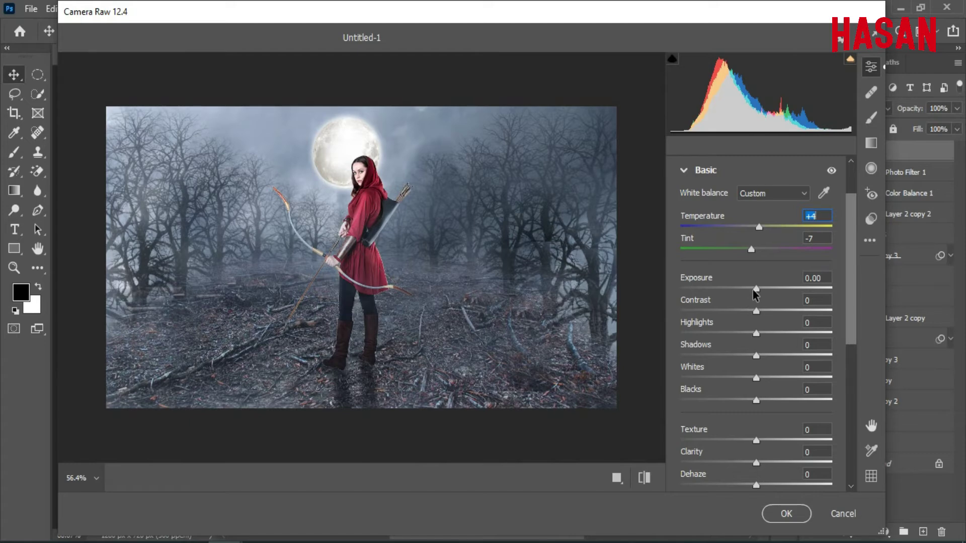
Step: Set Exposure to -0.10, Contrast to +6, Highlights to +29, Shadows to -10, Whites to +13 and Blacks to +10
left_click_drag(754, 290, 749, 366)
scroll(735, 342, "down", 2)
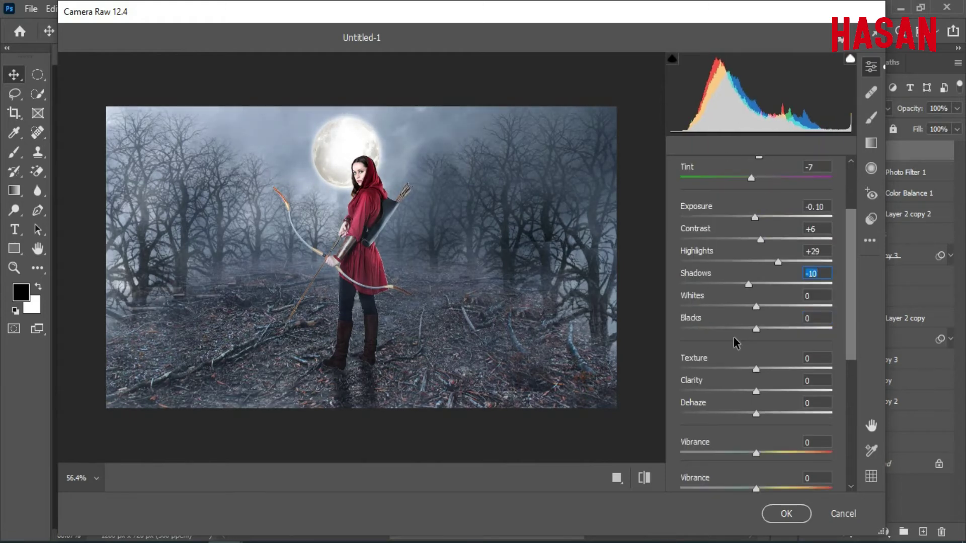
mouse_move(756, 307)
left_mouse_down()
mouse_move(789, 309)
mouse_move(744, 309)
mouse_move(768, 310)
left_mouse_up()
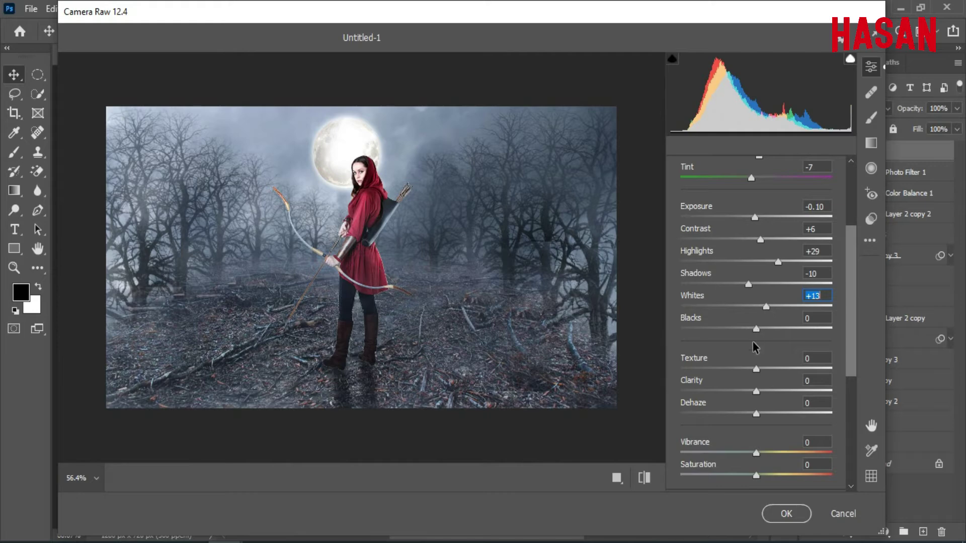
mouse_move(755, 330)
left_mouse_down()
mouse_move(740, 330)
mouse_move(768, 335)
mouse_move(750, 334)
mouse_move(760, 334)
left_mouse_up()
Step: Set Texture to +13, Clarity to +11, Dehaze to +16, Vibrance to -7 and Saturation to +7
left_click_drag(757, 369, 778, 420)
key("Down")
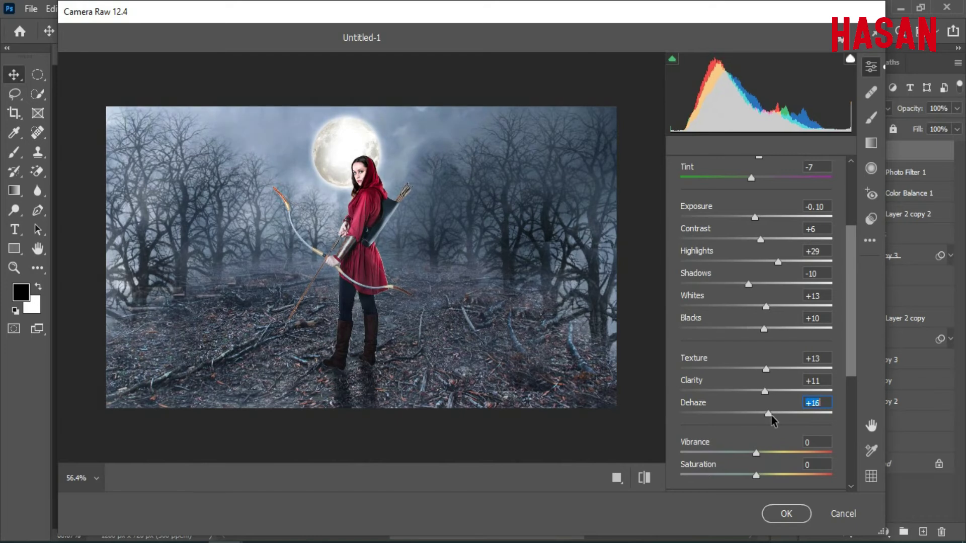
scroll(773, 420, "down", 3)
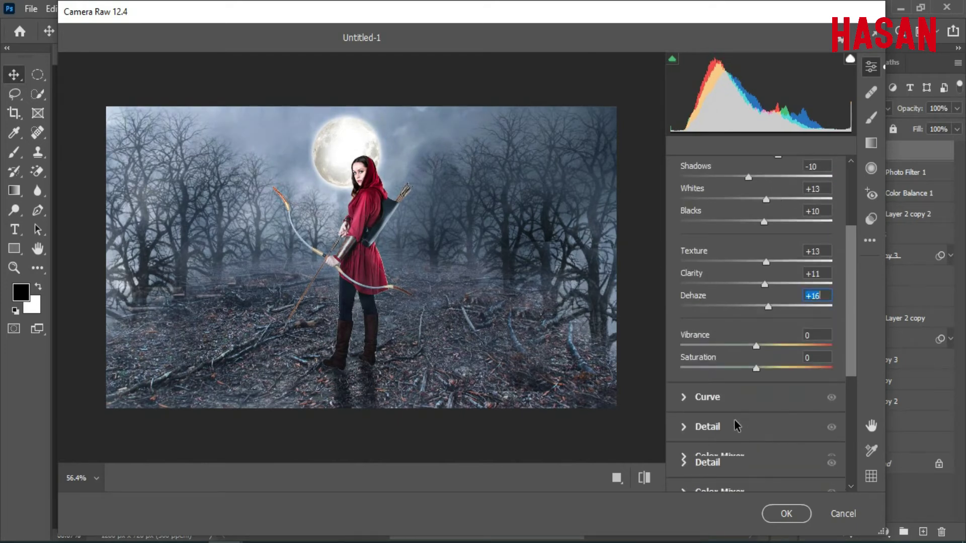
left_click_drag(756, 347, 760, 367)
scroll(756, 403, "down", 3)
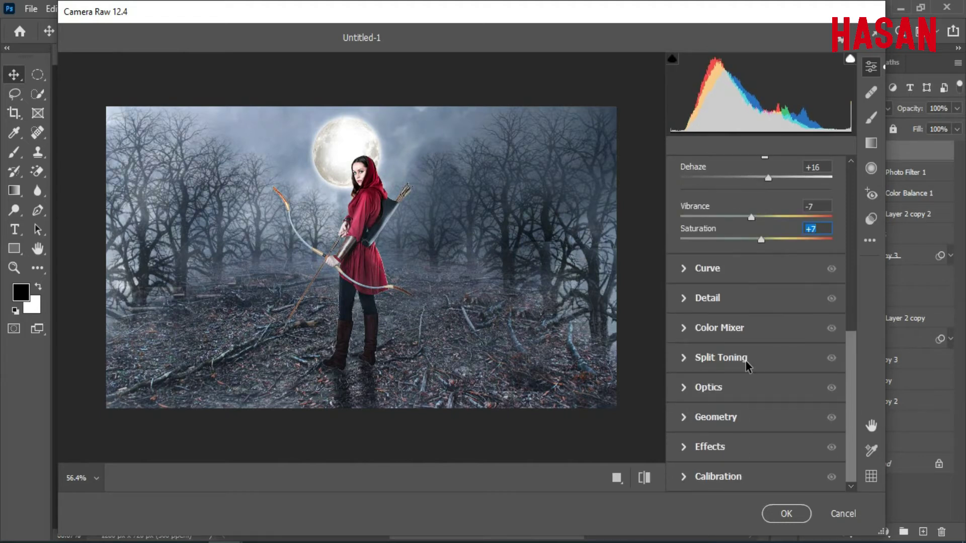
Step: Set Detail Sharpening to 20, Noise Reduction to 15 and Color Noise Reduction to 13
left_click(694, 310)
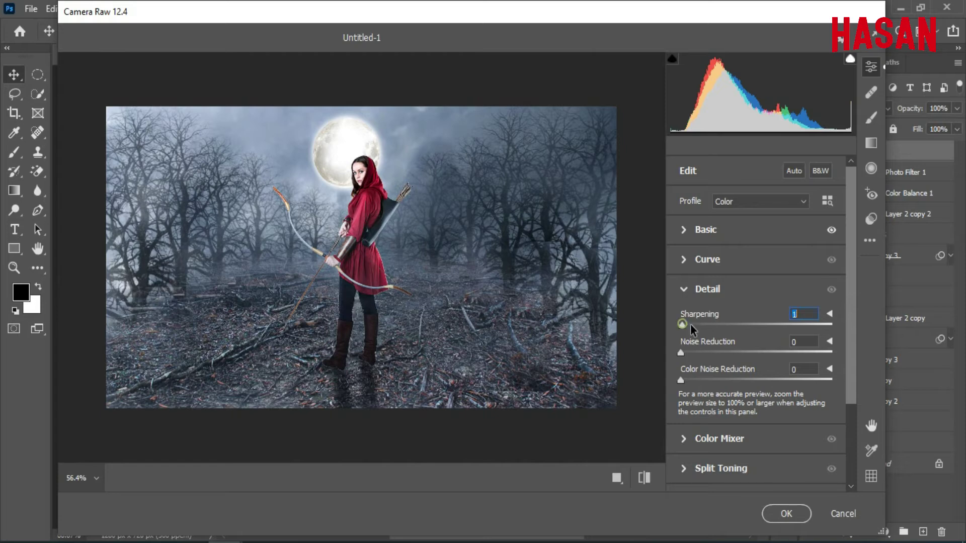
left_click_drag(681, 381, 704, 353)
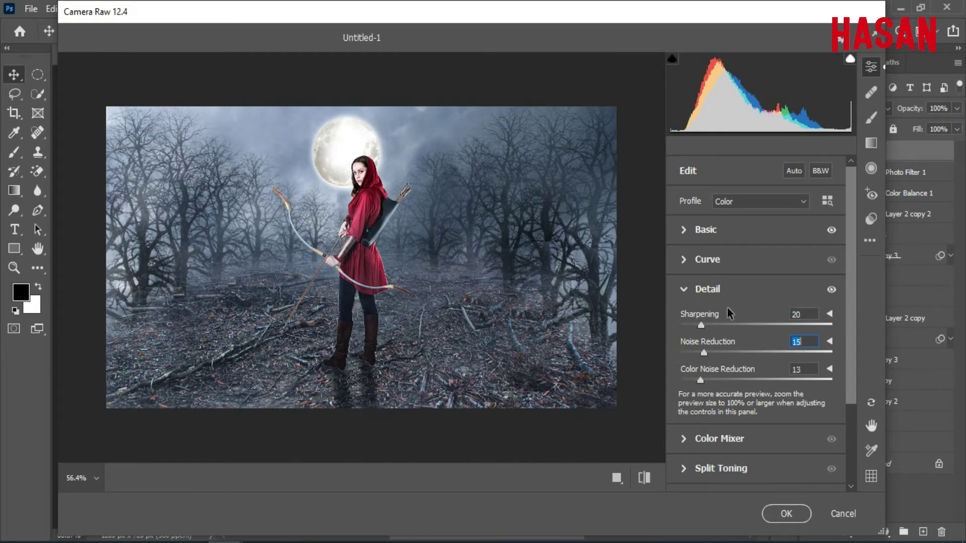
left_click(733, 290)
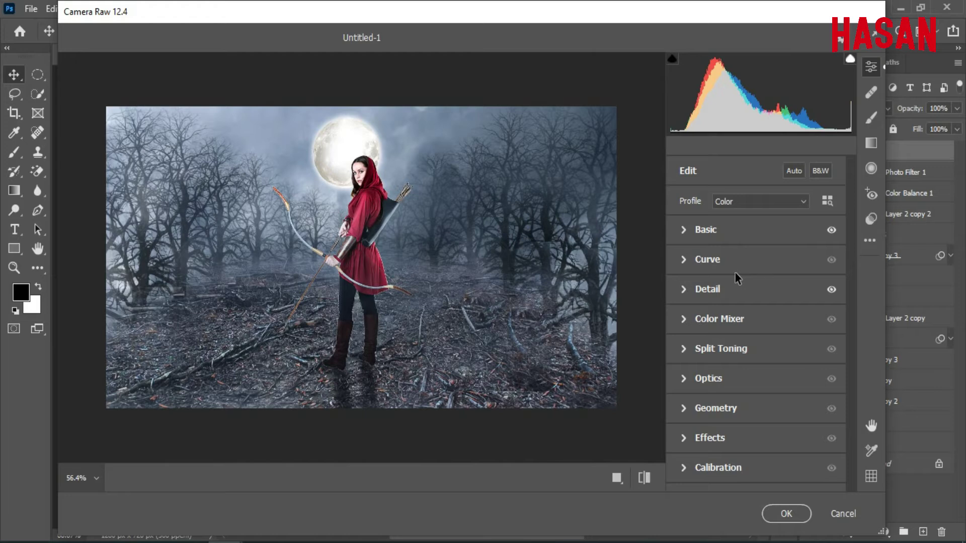
Step: Set Color Mixer Saturation to Reds -8, Oranges -17, Yellows -18, Greens +6, Aquas +13, Blues +3 and Purples +27, and lower Magentas
left_click(679, 320)
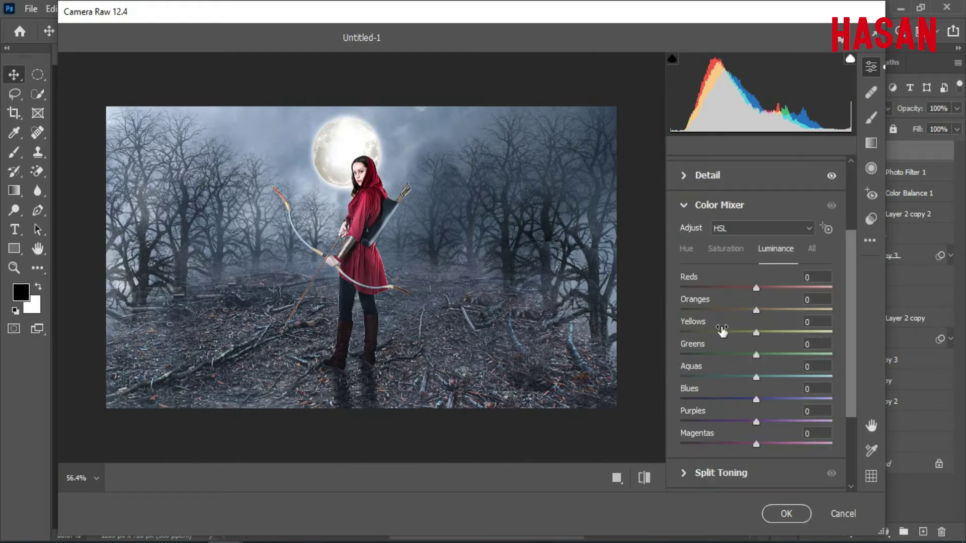
left_click(726, 252)
left_click_drag(758, 294, 825, 311)
left_click_drag(750, 313, 739, 312)
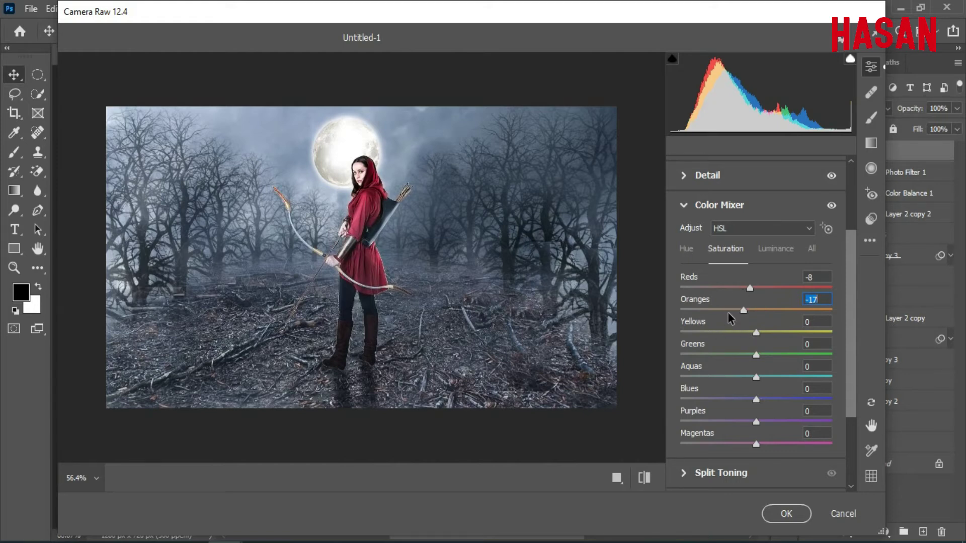
mouse_move(756, 332)
left_mouse_down()
mouse_move(826, 330)
mouse_move(744, 335)
left_mouse_up()
scroll(750, 328, "down", 1)
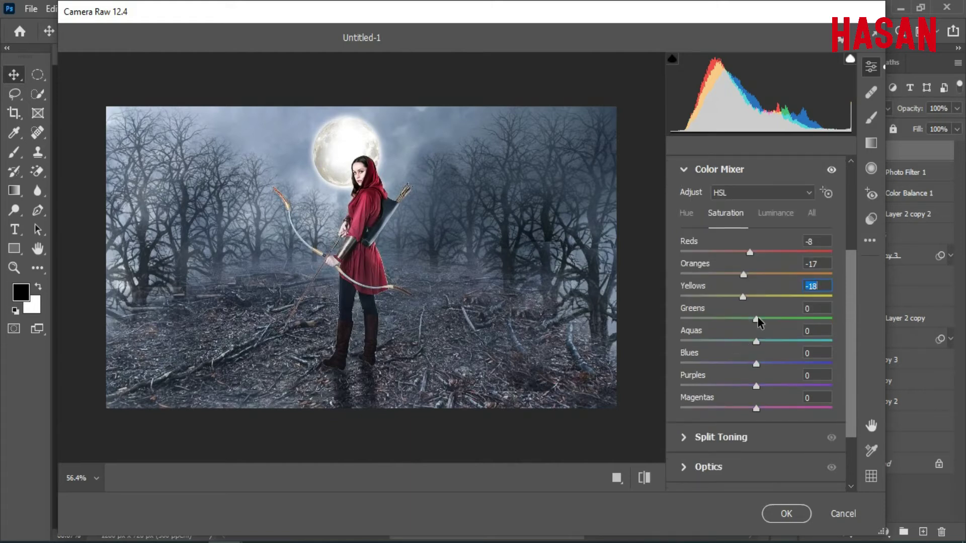
left_click_drag(757, 320, 725, 410)
scroll(732, 390, "up", 3)
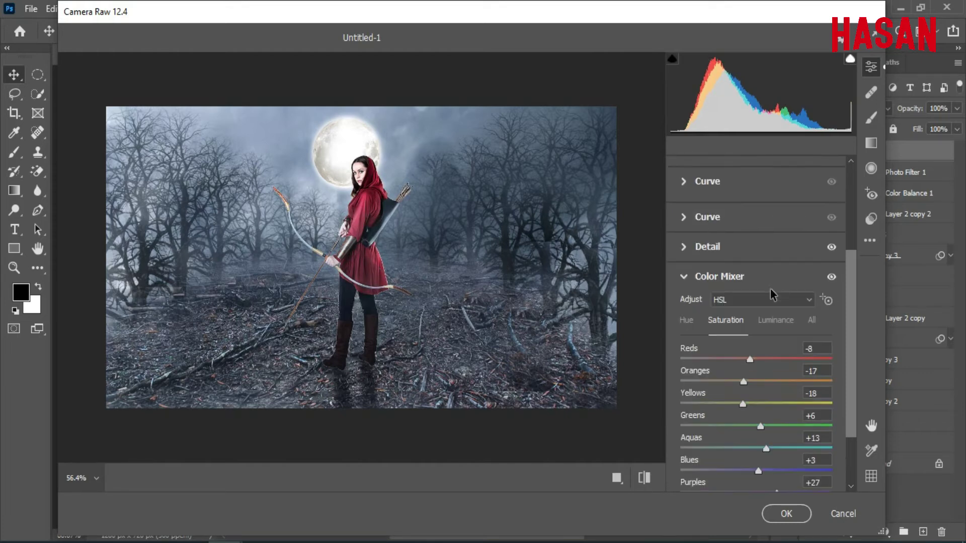
Step: Set Color Mixer Luminance to Reds +26, Oranges -2, Aquas +44, Blues -24, Purples +51 and Magentas +64
left_click(776, 320)
scroll(750, 358, "down", 1)
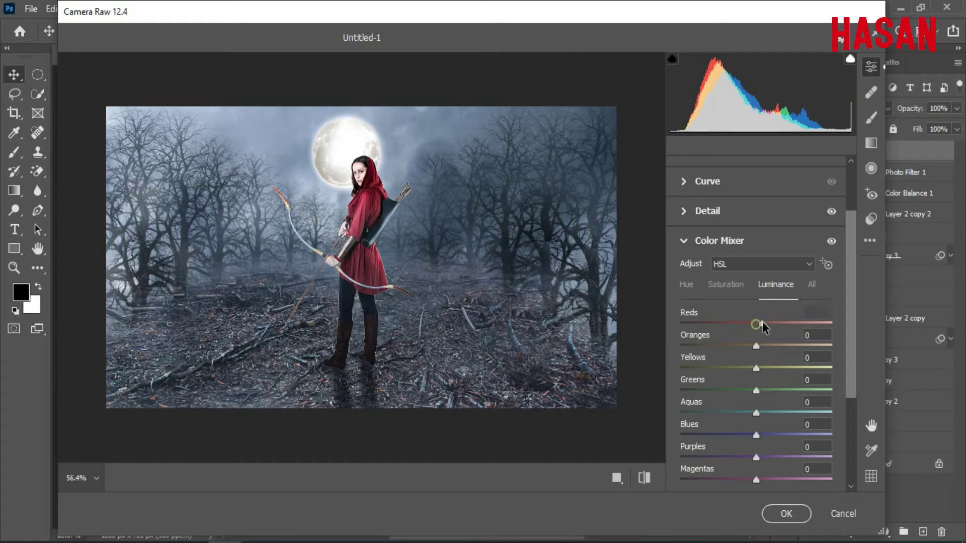
left_click_drag(755, 324, 756, 356)
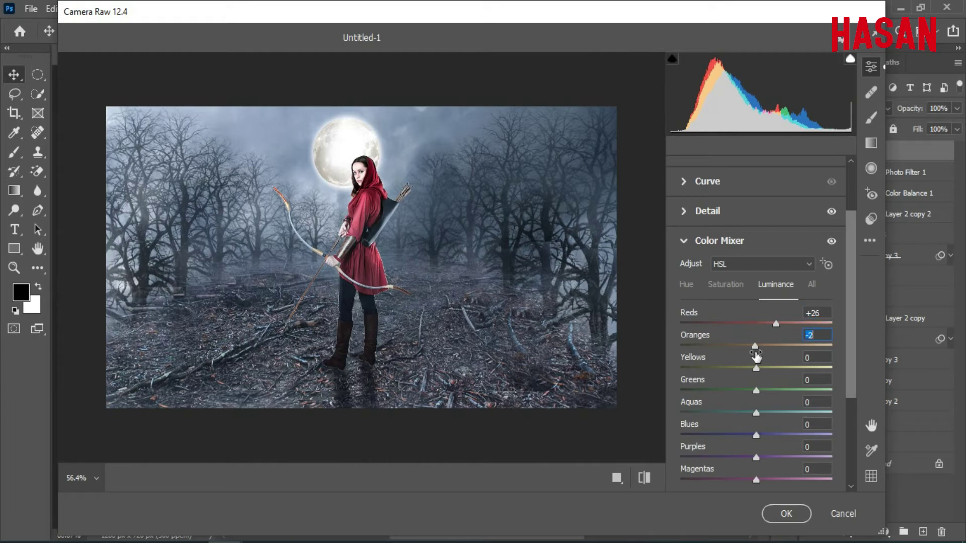
scroll(757, 355, "down", 4)
left_click_drag(756, 270, 807, 343)
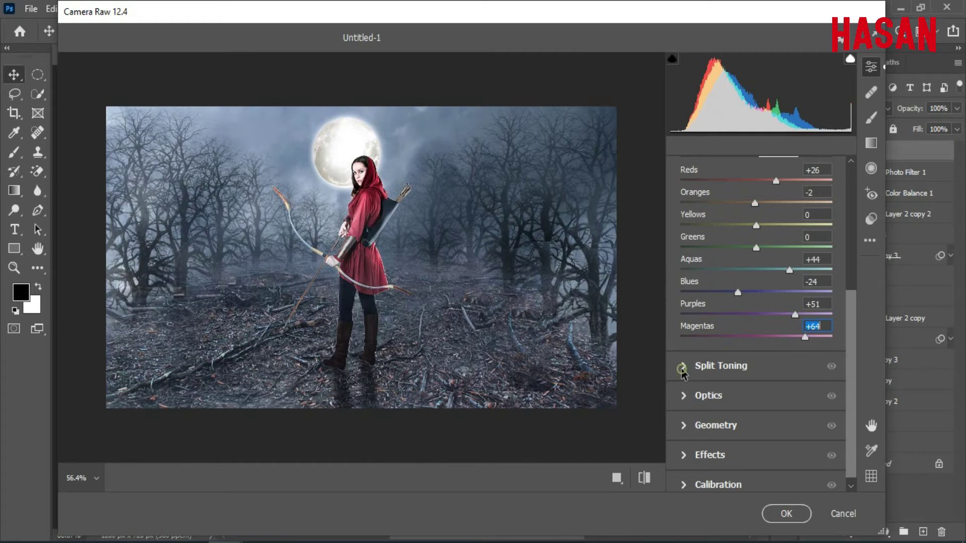
Step: Set Split Toning Highlights to Hue 57 and Saturation 8, Shadows to Hue 224 and Saturation 3, and Balance to -20
left_click(683, 369)
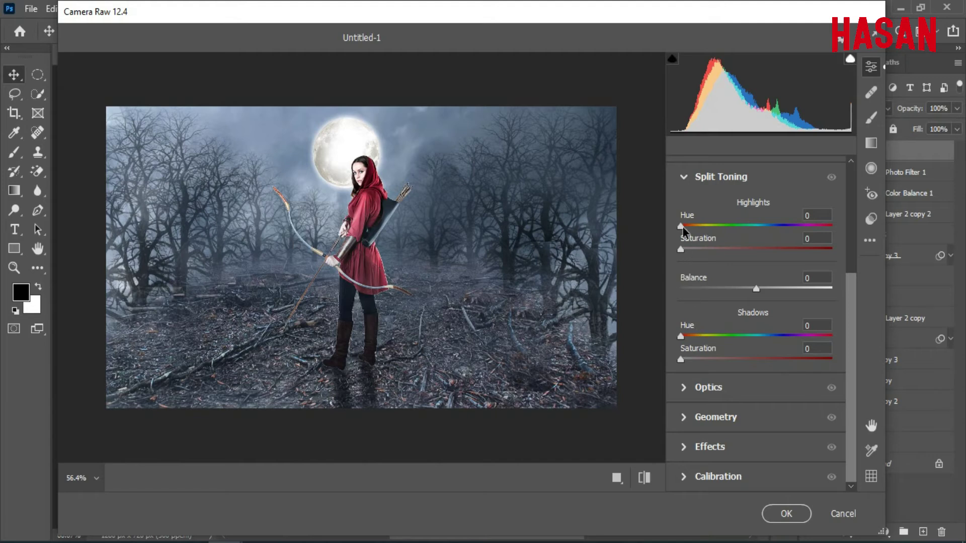
left_click_drag(681, 226, 698, 250)
left_click(718, 249)
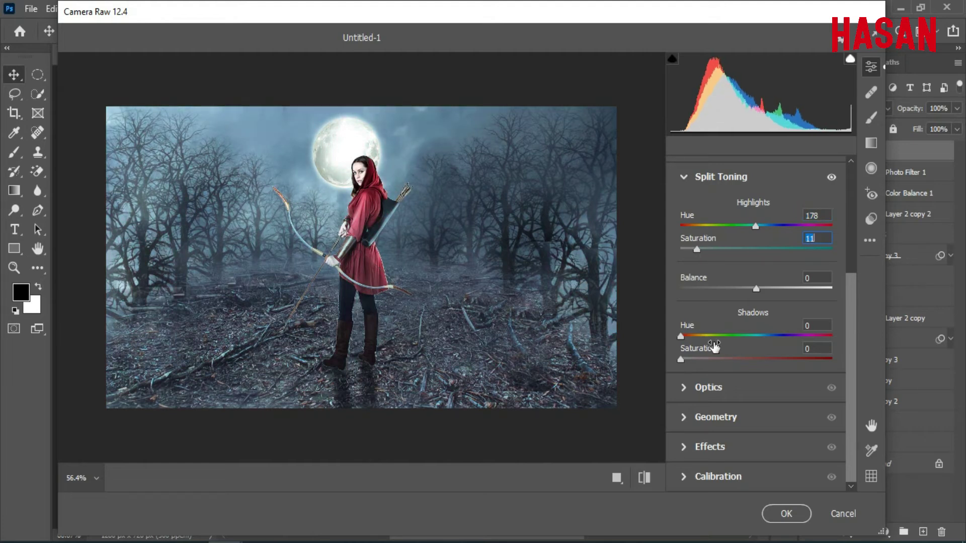
left_click_drag(683, 336, 775, 337)
mouse_move(681, 359)
left_mouse_down()
mouse_move(718, 361)
mouse_move(686, 360)
left_mouse_up()
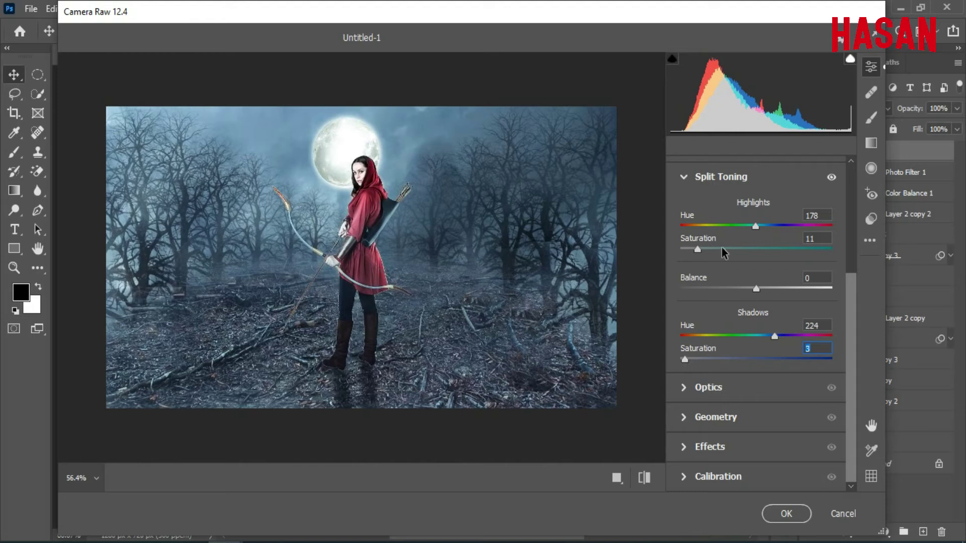
left_click_drag(697, 249, 688, 250)
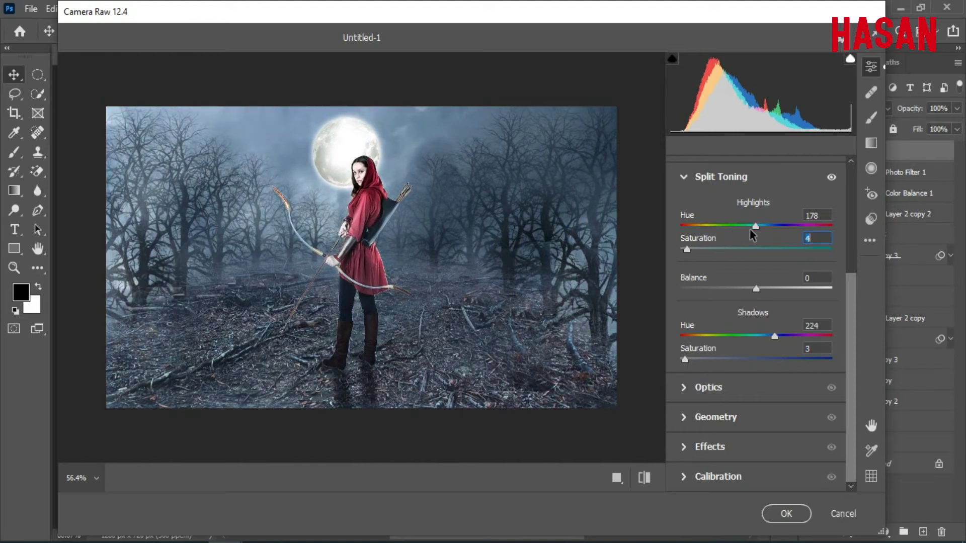
left_click_drag(755, 227, 694, 255)
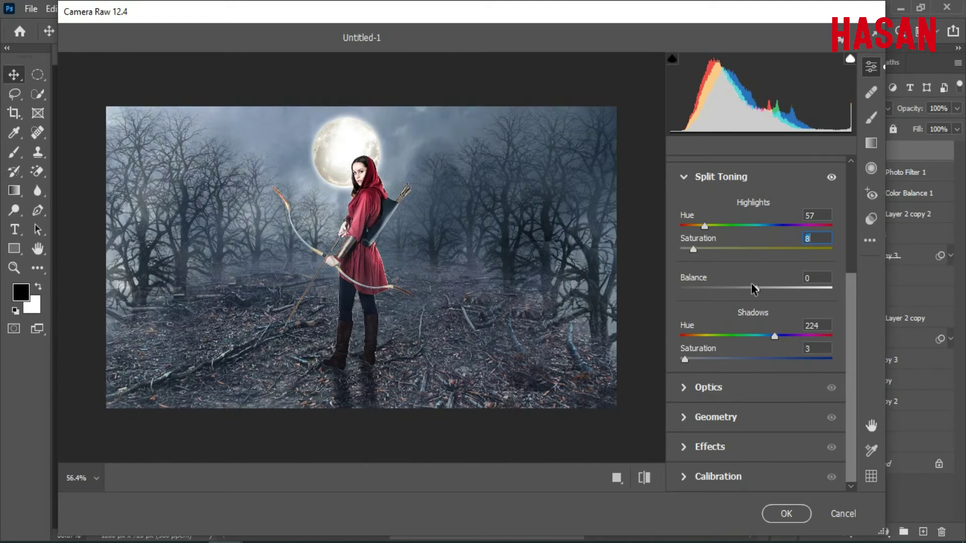
mouse_move(753, 288)
left_mouse_down()
mouse_move(715, 286)
mouse_move(762, 287)
mouse_move(741, 288)
left_mouse_up()
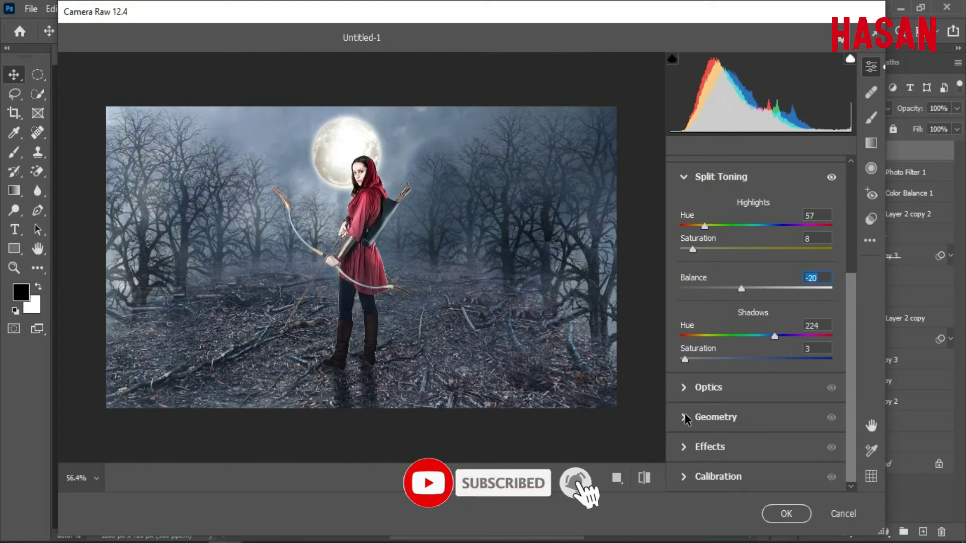
Step: Set the Effects Grain to 8 and Vignetting to -20
left_click(684, 448)
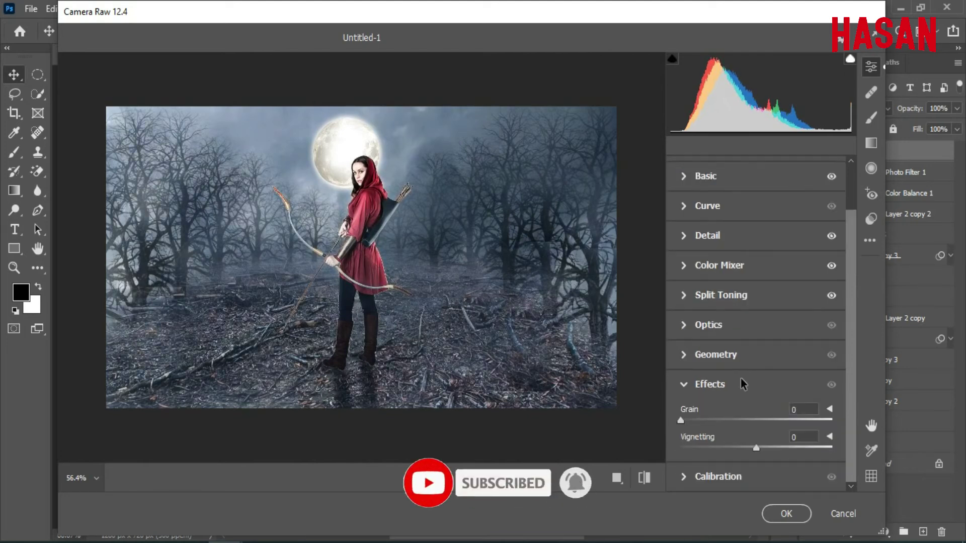
left_click_drag(687, 421, 694, 421)
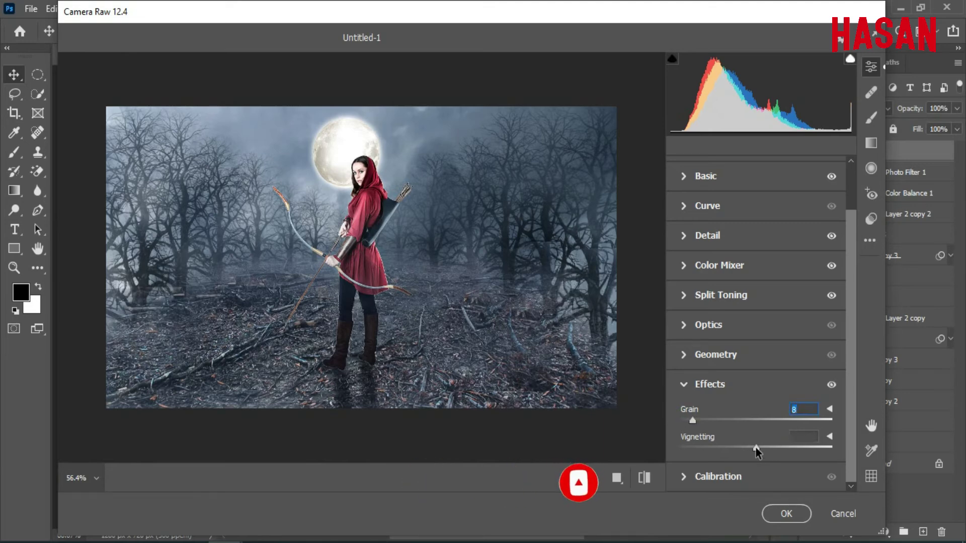
mouse_move(756, 448)
left_mouse_down()
mouse_move(731, 449)
mouse_move(742, 452)
left_mouse_up()
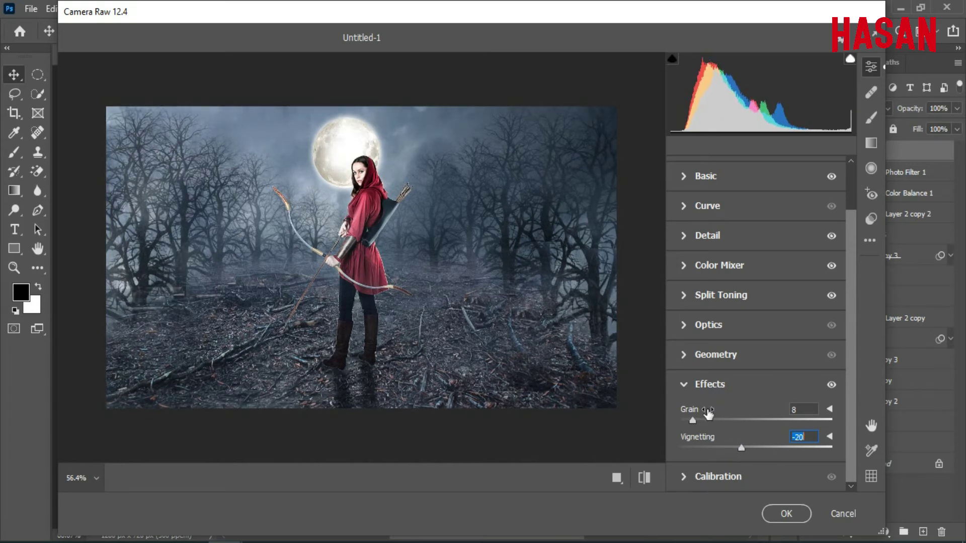
scroll(697, 472, "up", 2)
Step: Set the Calibration Blue Primary Hue to +3 and Saturation to +20, and apply the Camera Raw Filter
left_click(705, 476)
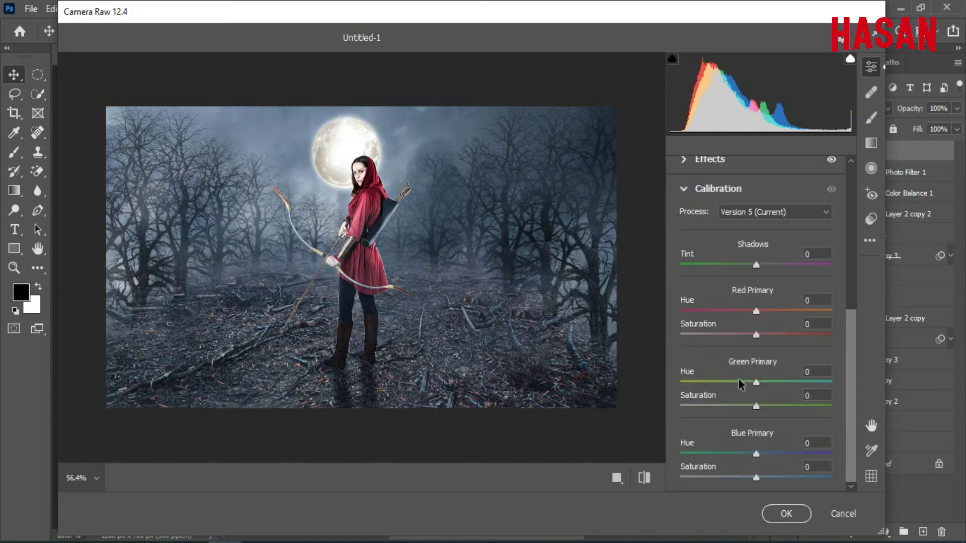
left_click_drag(756, 455, 783, 476)
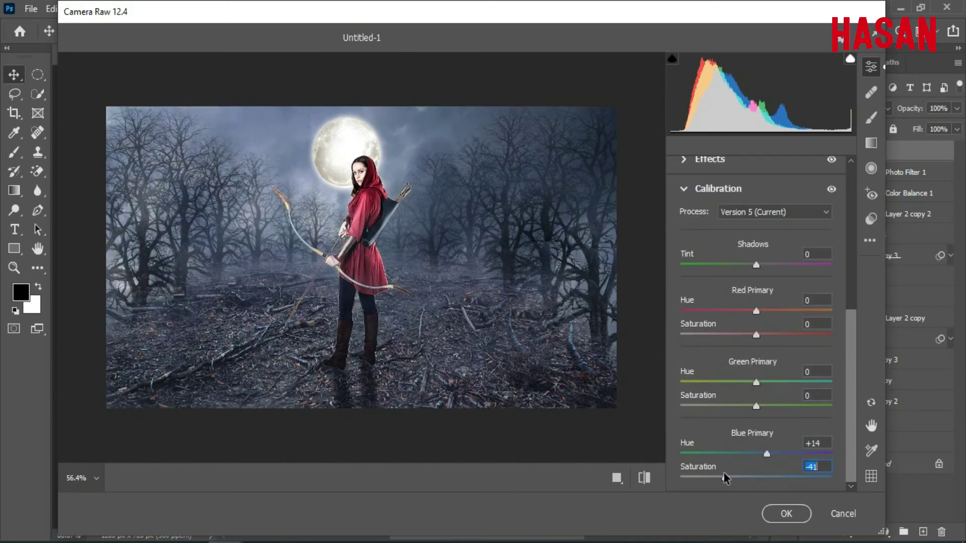
left_click_drag(724, 475, 772, 476)
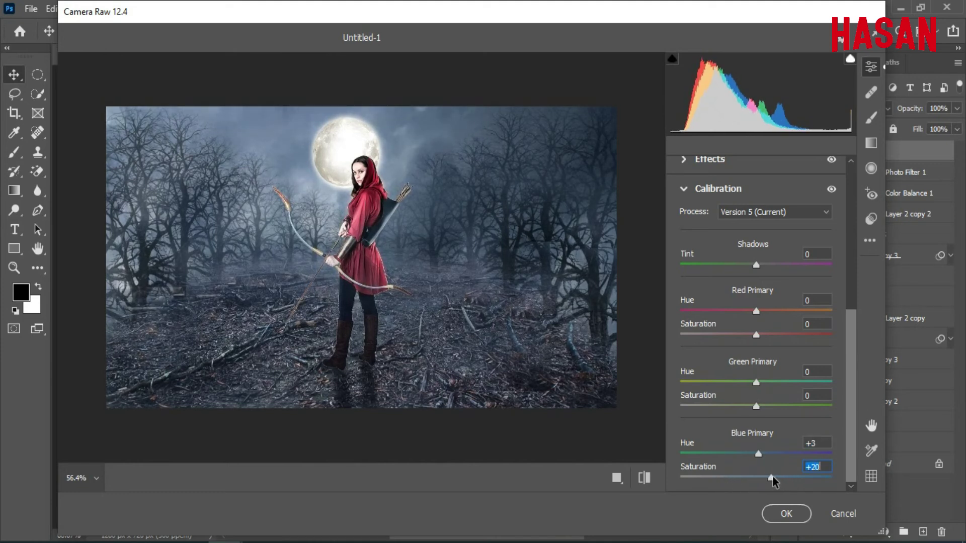
left_click(791, 514)
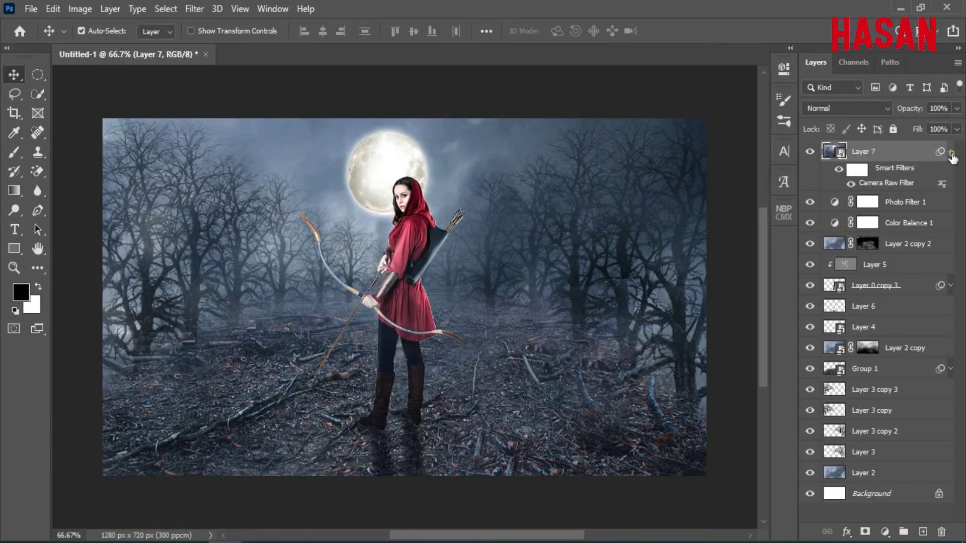
Step: Compare Layer 7's grading on and off, and set the layer's opacity to 80%
left_click(951, 152)
left_click(809, 152)
left_click(809, 151)
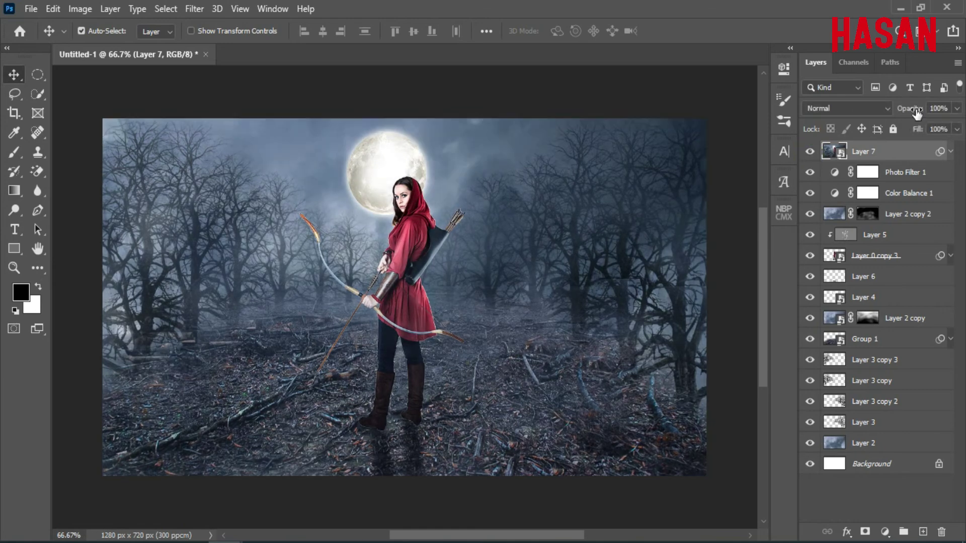
left_click_drag(917, 114, 902, 114)
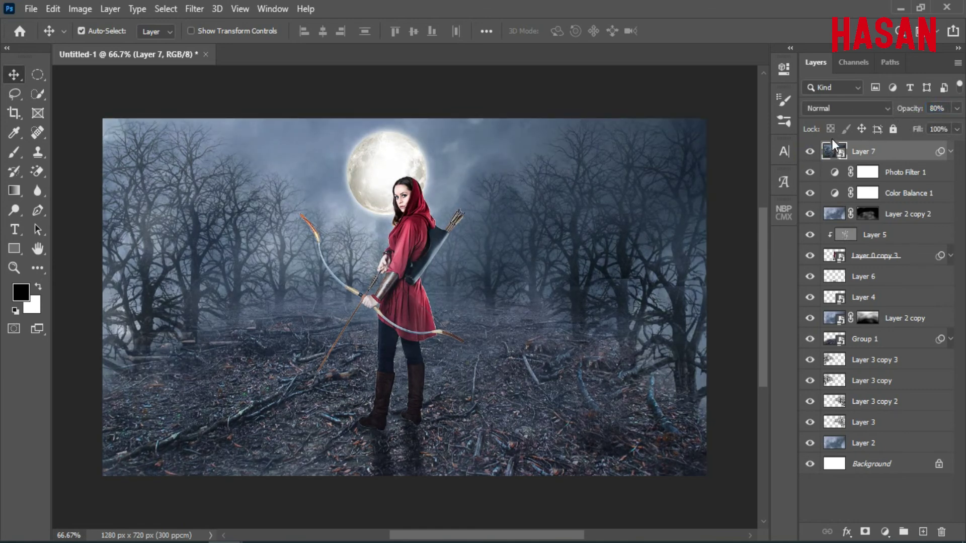
left_click(810, 151)
left_click(810, 151)
Step: Stamp all visible layers into a new top layer and convert it to a smart object
key("ctrl+alt+shift+e")
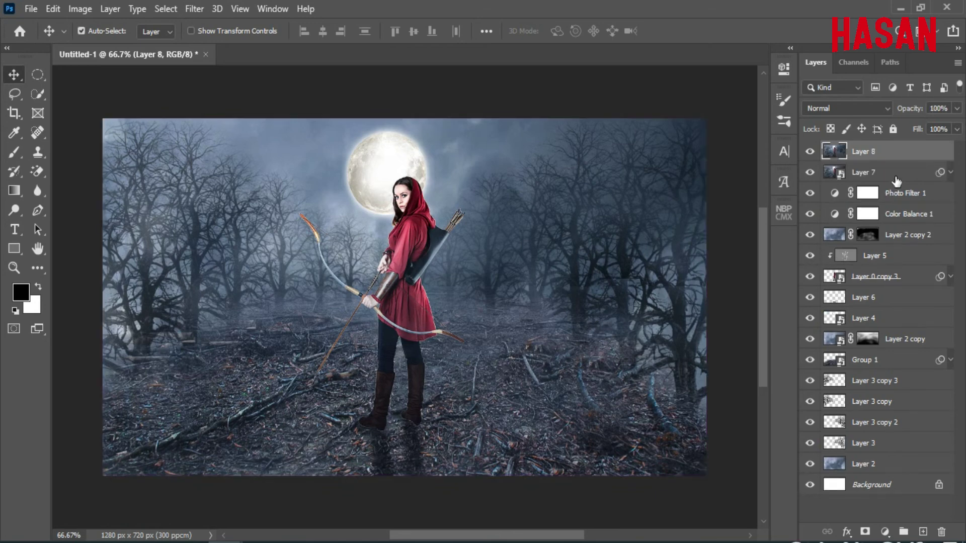
right_click(896, 152)
left_click(769, 205)
Step: Stamp the visible layers into another new top layer and open the Color Efex Pro 4 filter on it
key("ctrl+alt+shift+e")
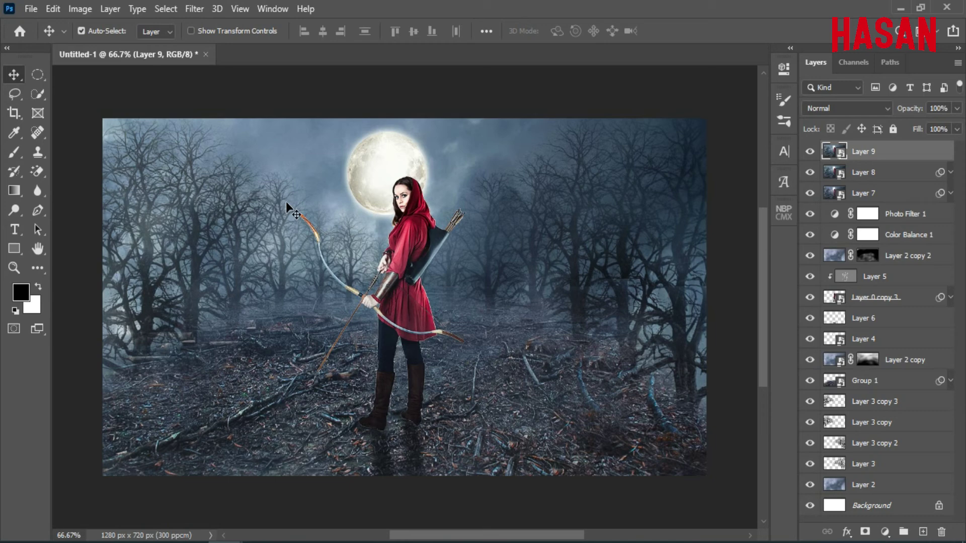
left_click(194, 8)
mouse_move(302, 355)
left_click(427, 369)
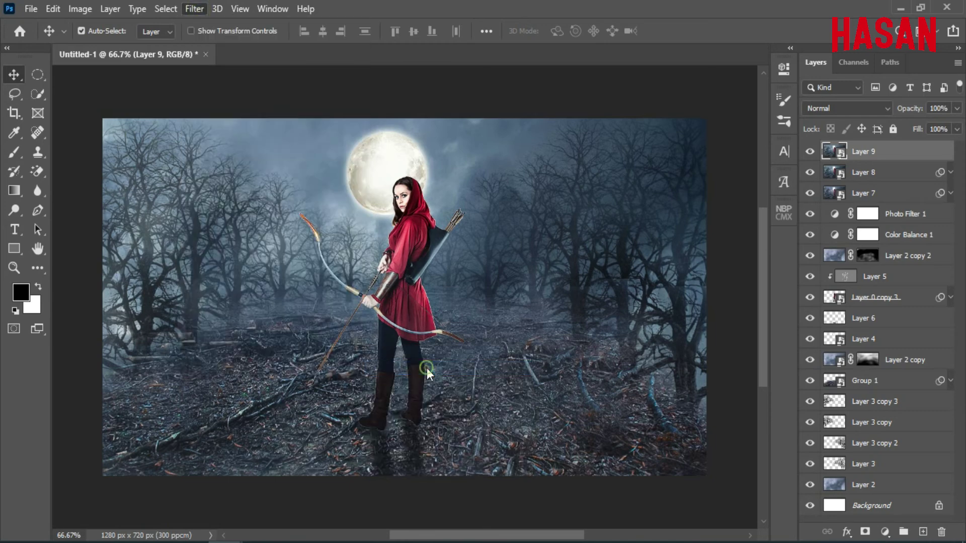
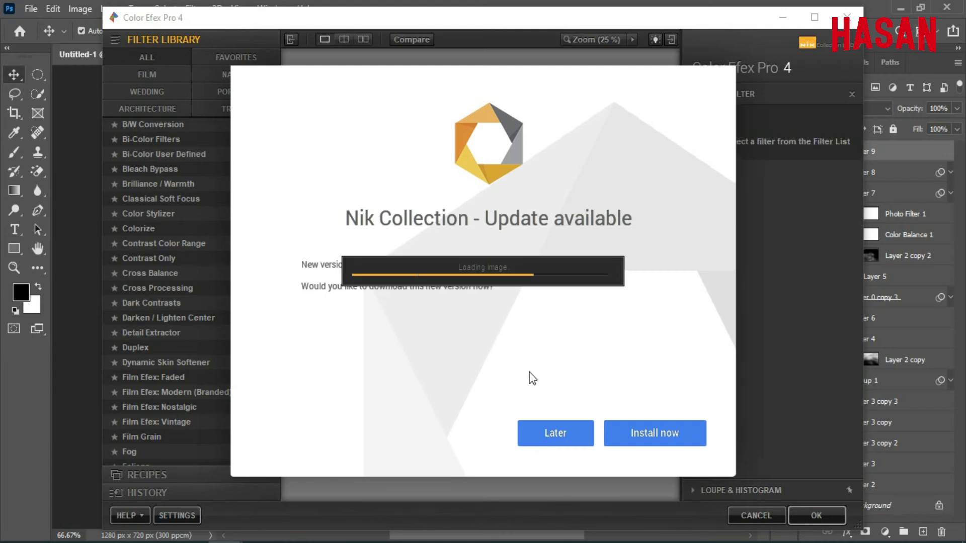
Step: Postpone the Nik Collection update and add the Brilliance / Warmth filter, adjusting its Warmth
left_click(556, 437)
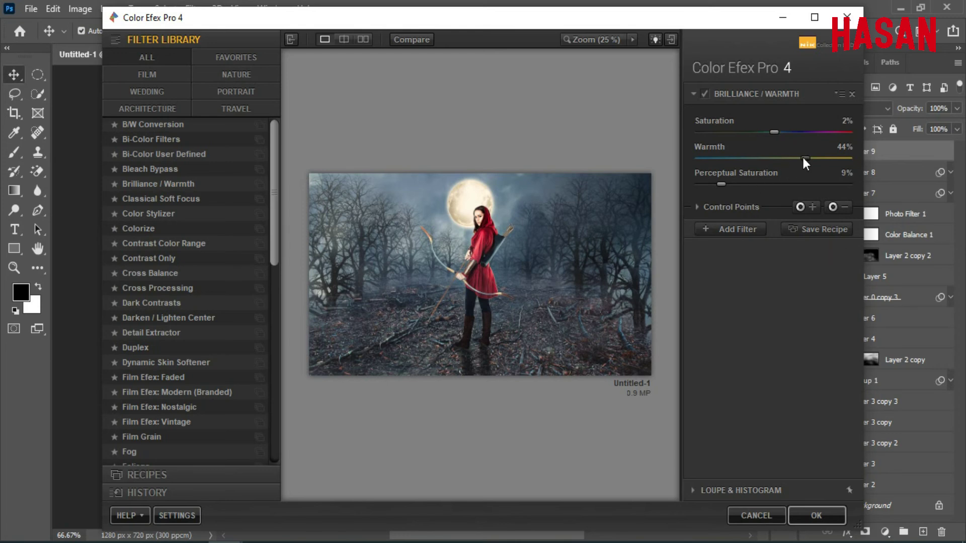
left_click_drag(805, 158, 764, 168)
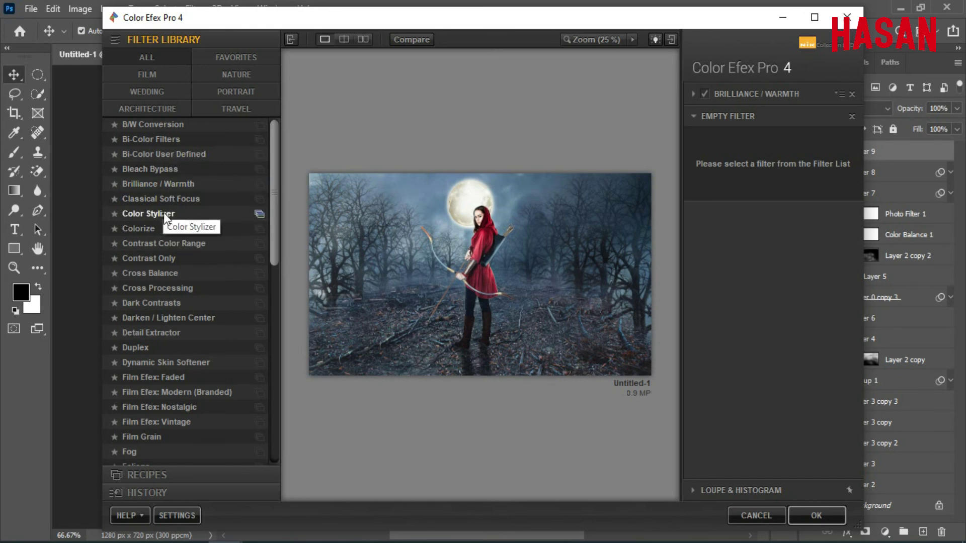
Step: Add Classical Soft Focus with Soft Focus method 2, adjust its Strength and Brightness, and add an empty filter slot
left_click(165, 198)
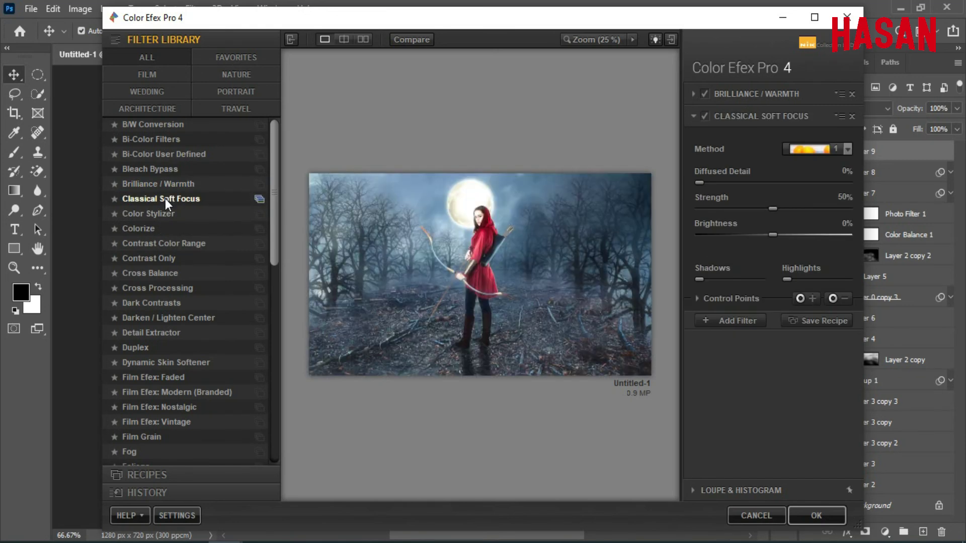
left_click(830, 149)
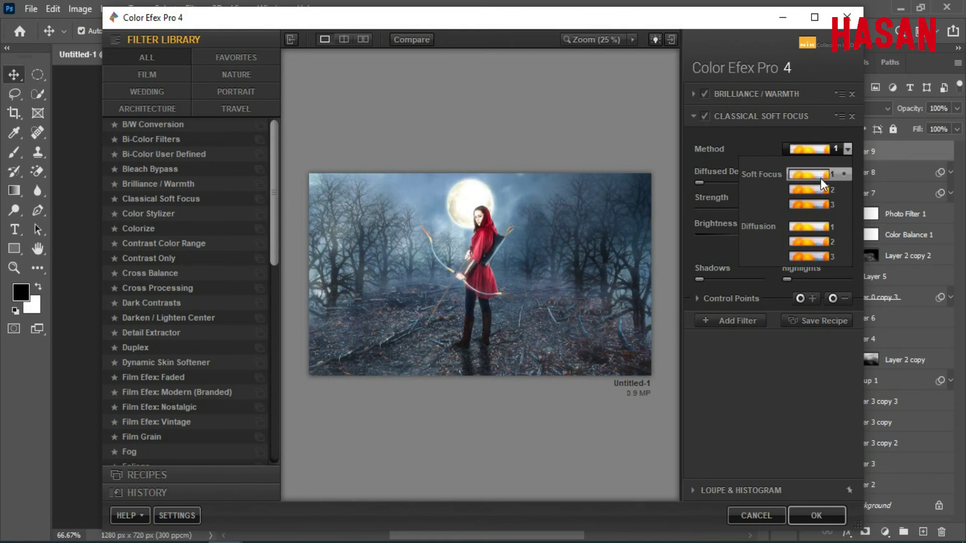
left_click(819, 189)
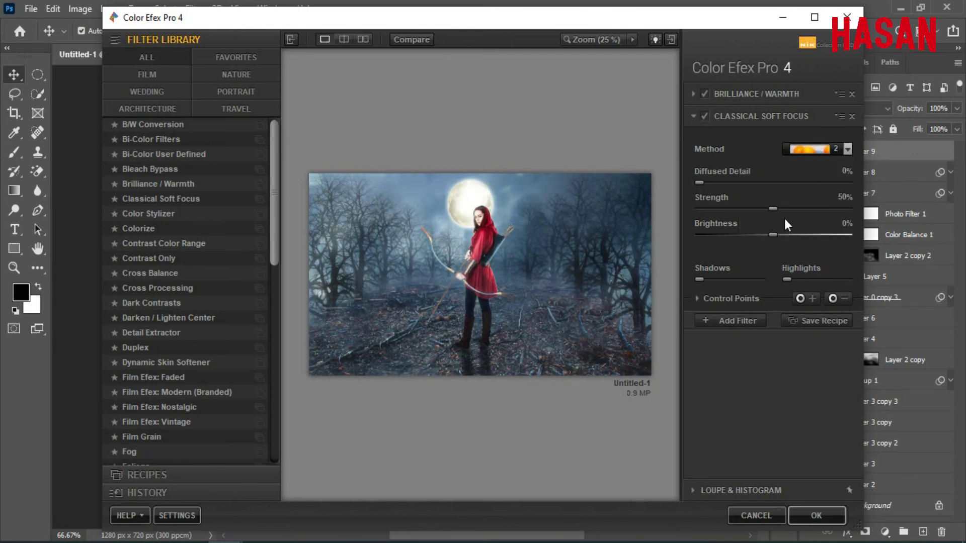
left_click_drag(773, 208, 765, 235)
left_click(745, 322)
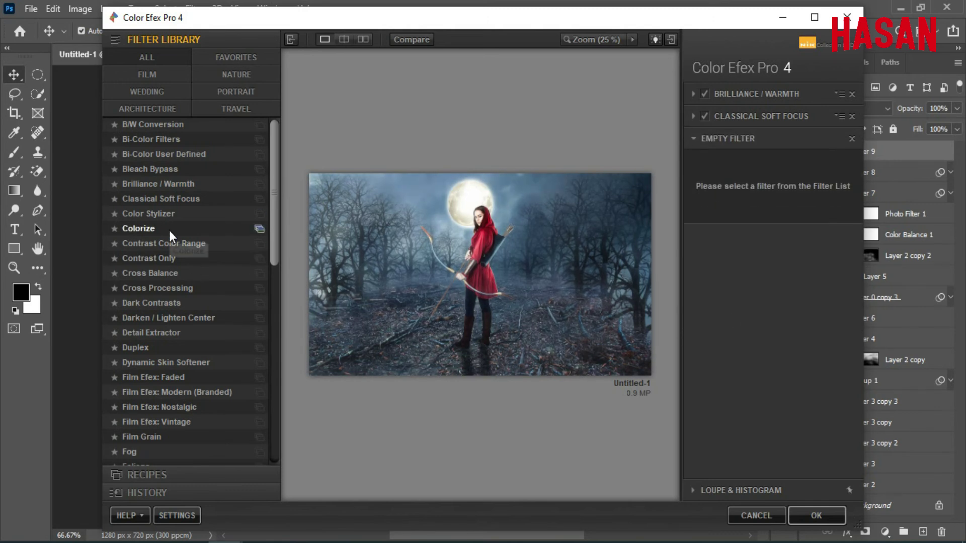
Step: Add the Glamour Glow filter with Glow 25%, Saturation -40% and Glow Warmth 15%, and add an empty filter slot
scroll(195, 254, "down", 3)
left_click(167, 347)
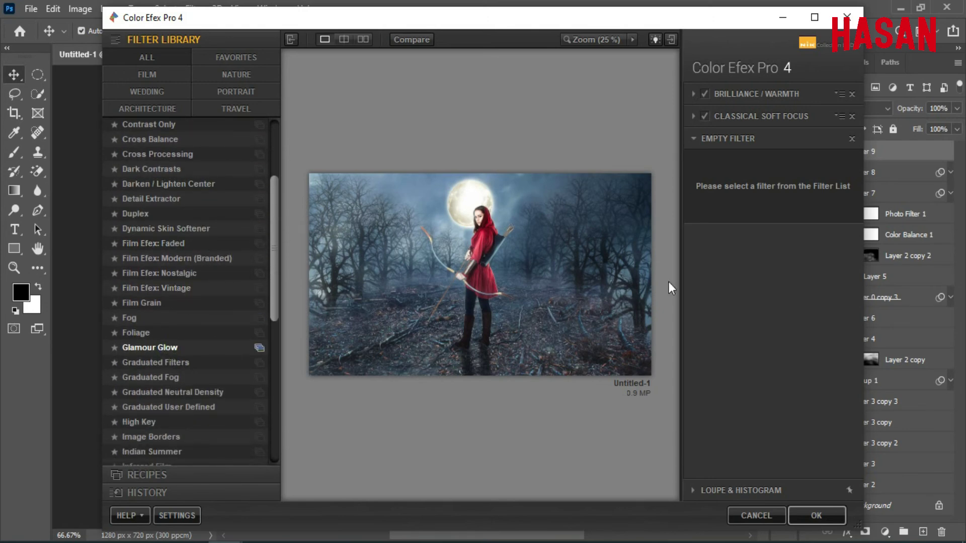
left_click_drag(739, 177, 788, 230)
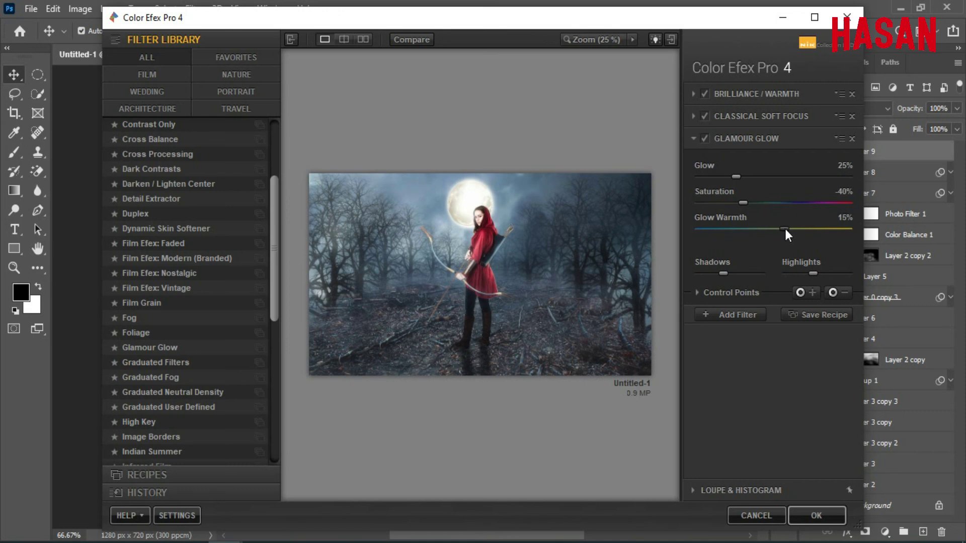
left_click(735, 314)
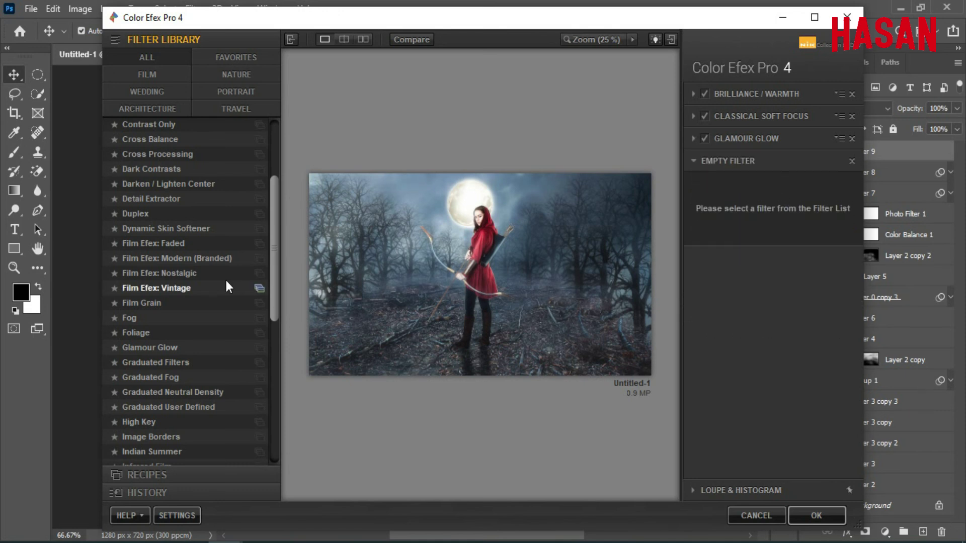
Step: Add the Cross Processing filter with method L02 and apply the whole Color Efex Pro filter stack to Layer 9
scroll(197, 236, "up", 2)
left_click(177, 244)
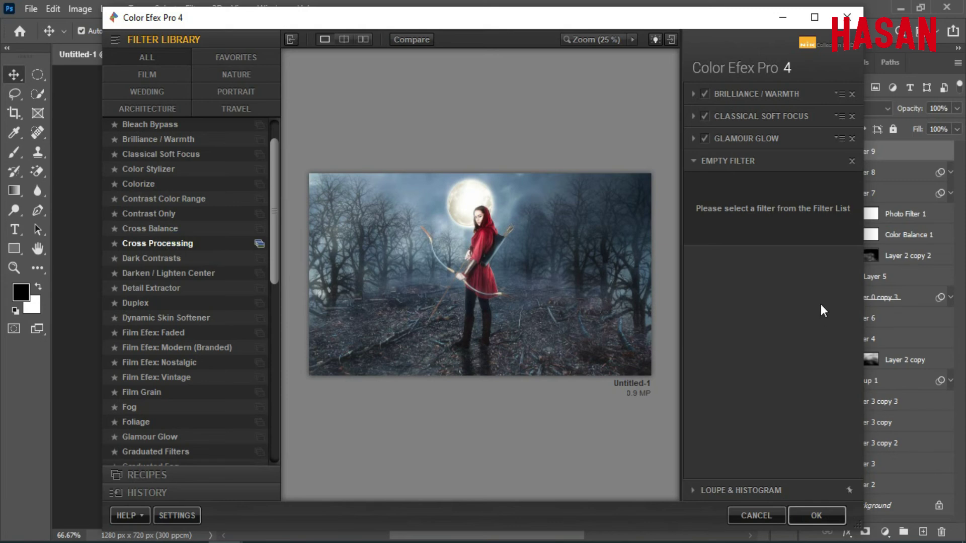
left_click(847, 193)
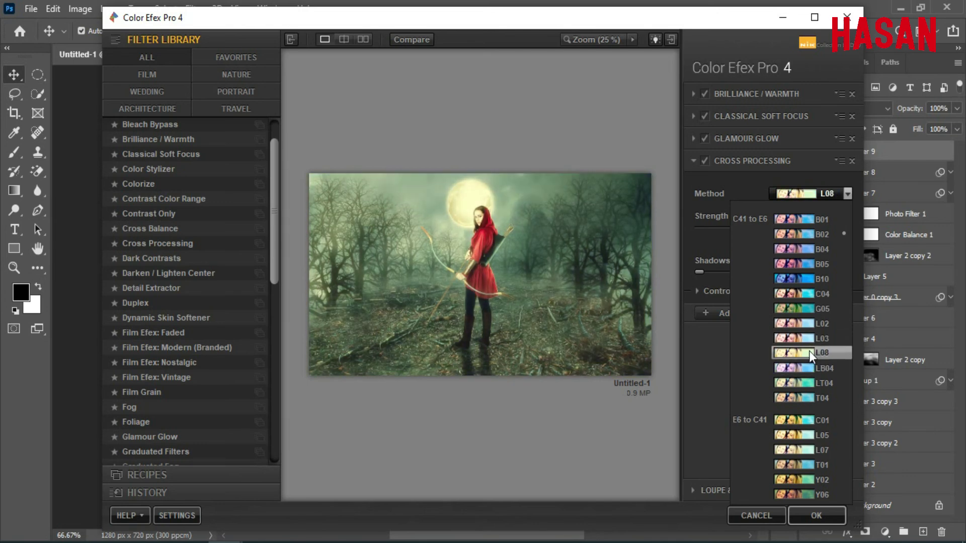
left_click(805, 322)
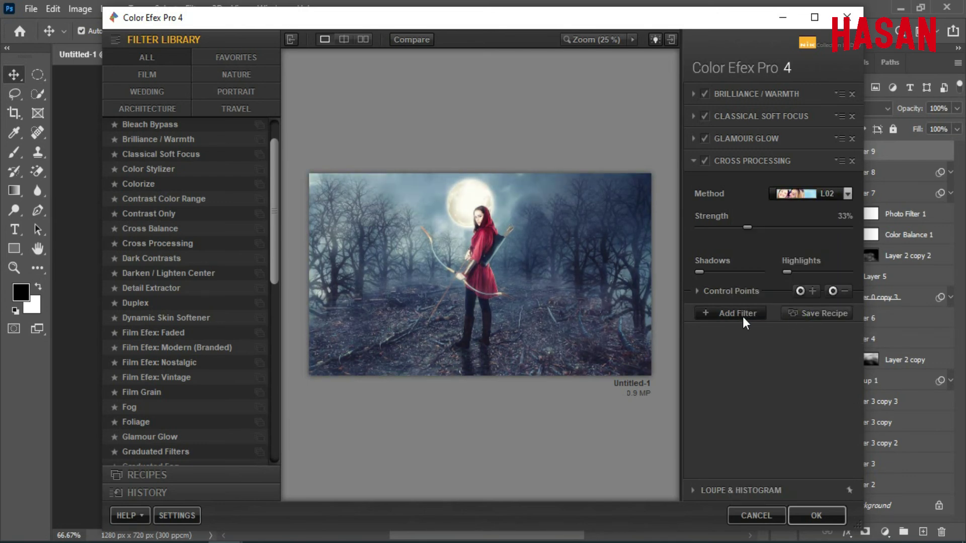
left_click(744, 314)
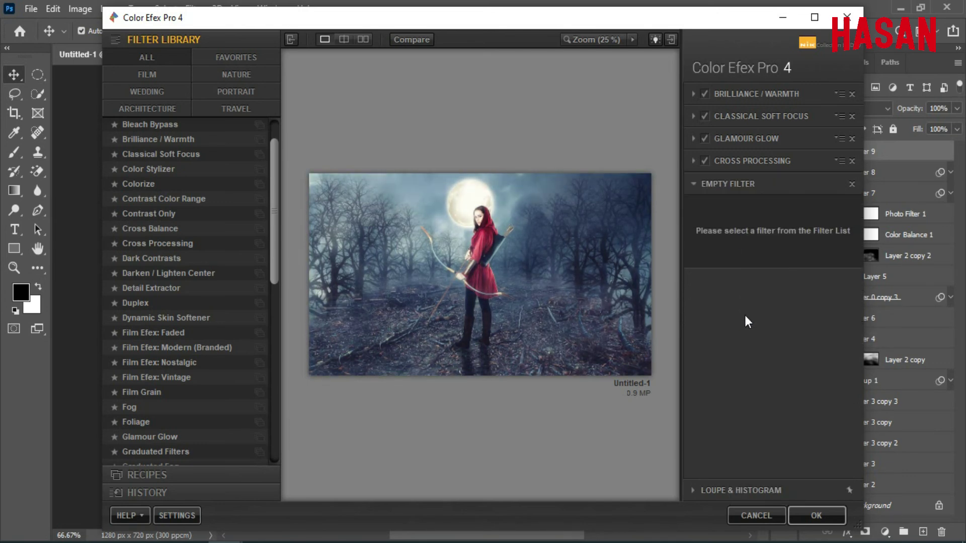
left_click(818, 516)
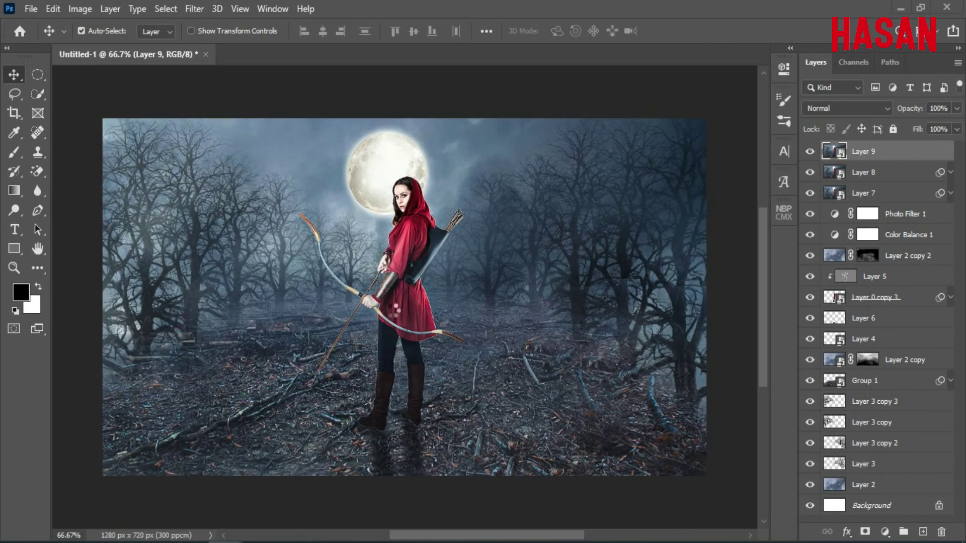
Step: Collapse Layer 9's smart filter list, lower the layer's opacity to 60% and compare the image with and without it
left_click(951, 152)
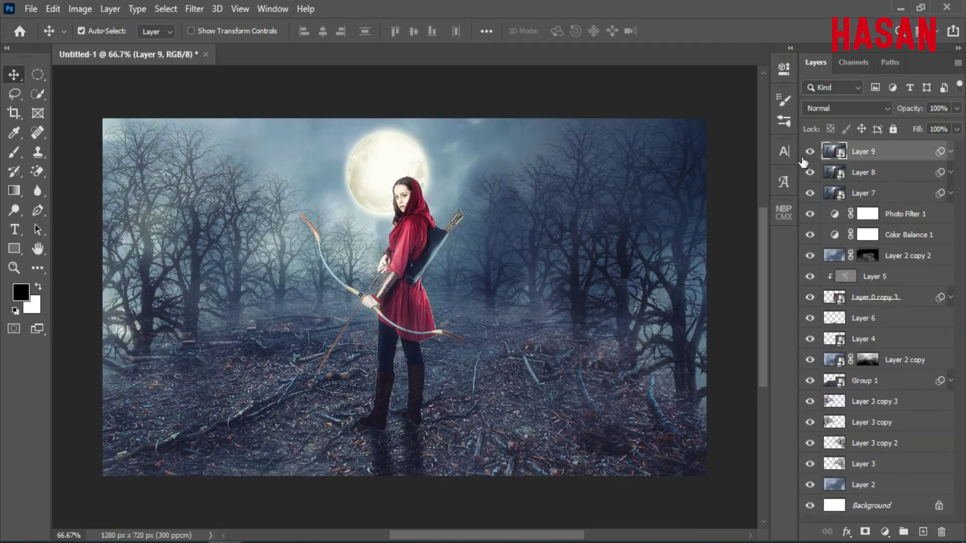
left_click(810, 151)
left_click(810, 152)
mouse_move(910, 114)
left_mouse_down()
mouse_move(887, 114)
mouse_move(904, 112)
left_mouse_up()
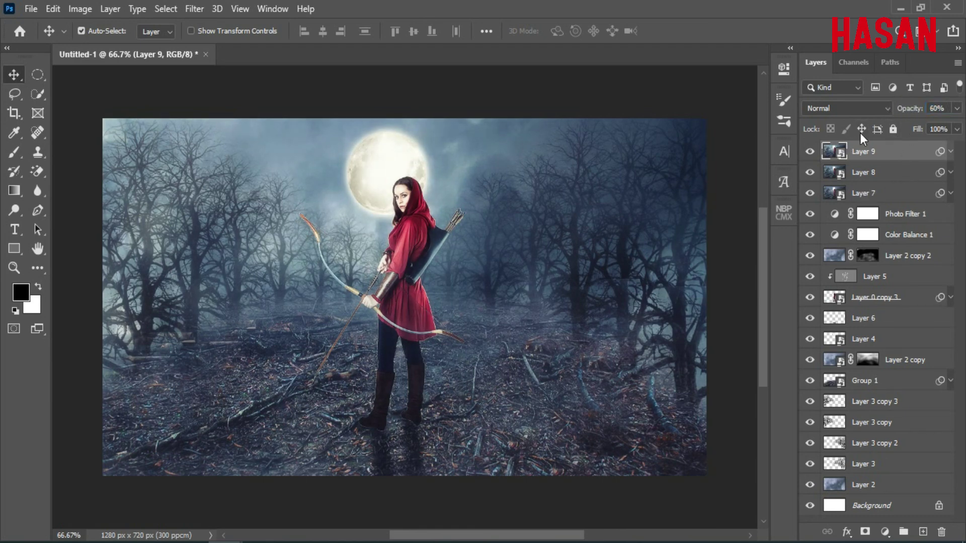
left_click(810, 153)
left_click(810, 152)
Step: Stamp all visible layers into a new top layer and fit the whole composite on screen
key("ctrl+shift+alt+e")
key("ctrl+minus")
key("ctrl+minus")
key("ctrl+plus")
key("ctrl+plus")
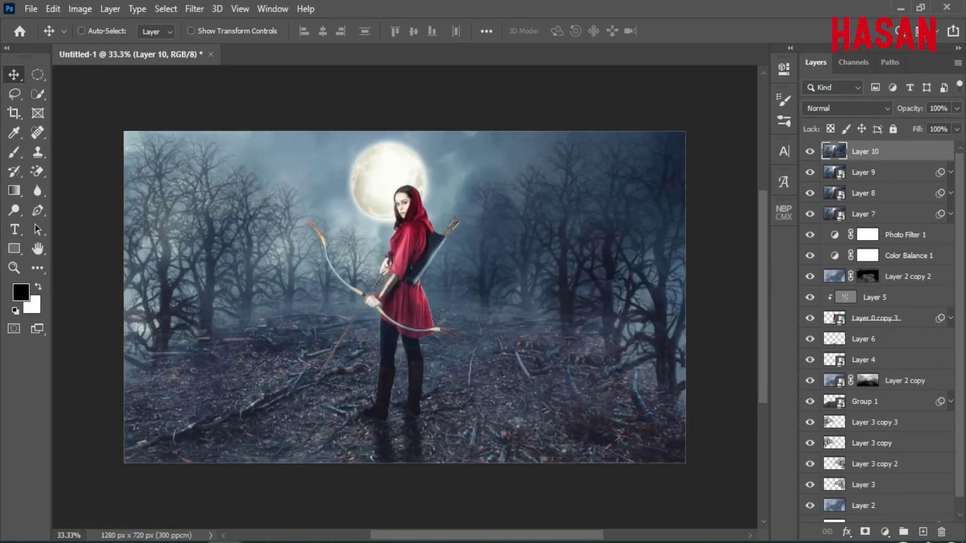
key("ctrl+minus")
key("ctrl+minus")
key("ctrl+plus")
key("ctrl+minus")
key("ctrl+0")
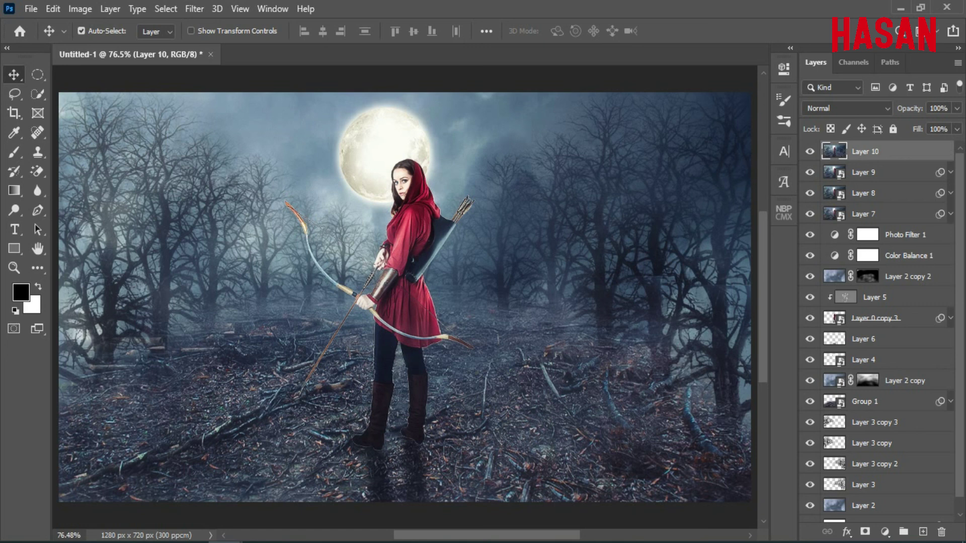
key("ctrl")
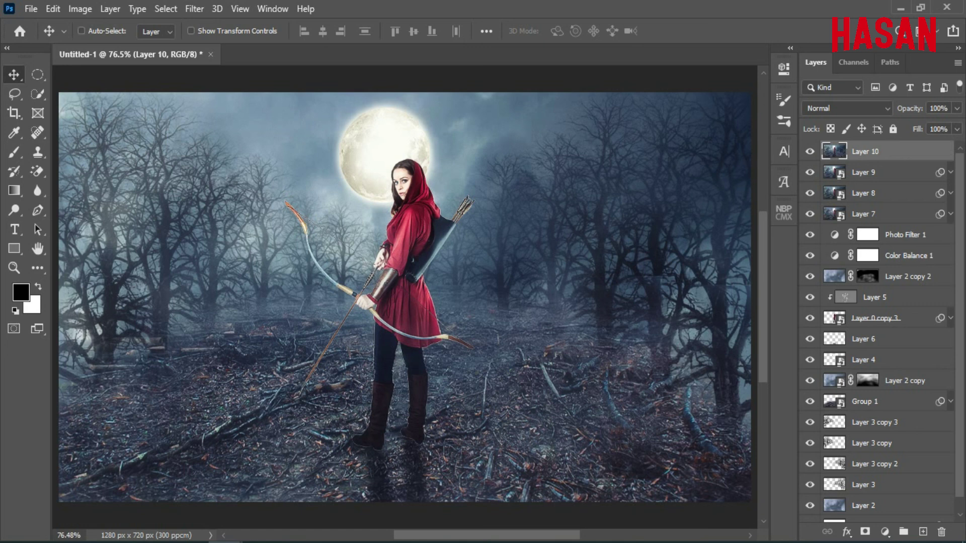